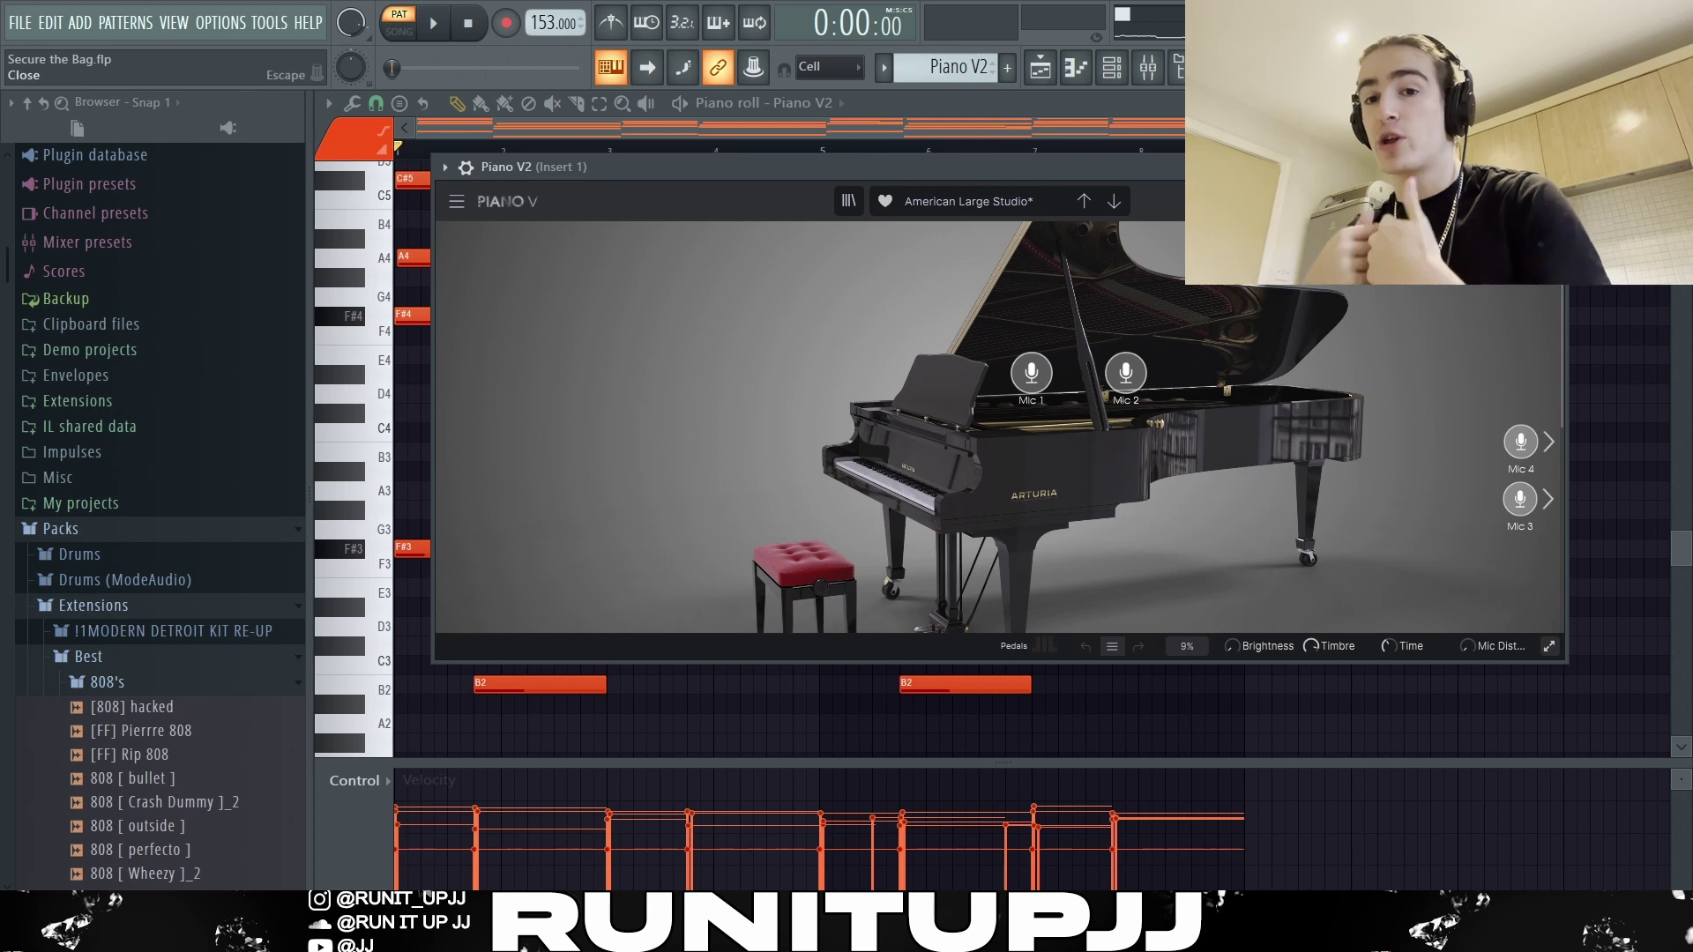
Step: Close the Piano V2 window, leaving the American Large Studio preset loaded
{"action": "key", "text": "Escape"}
Step: Shift the four low chord notes up an octave, then back down to the original voicing
{"action": "scroll", "coordinate": [1476, 382], "scroll_direction": "down", "scroll_amount": 3}
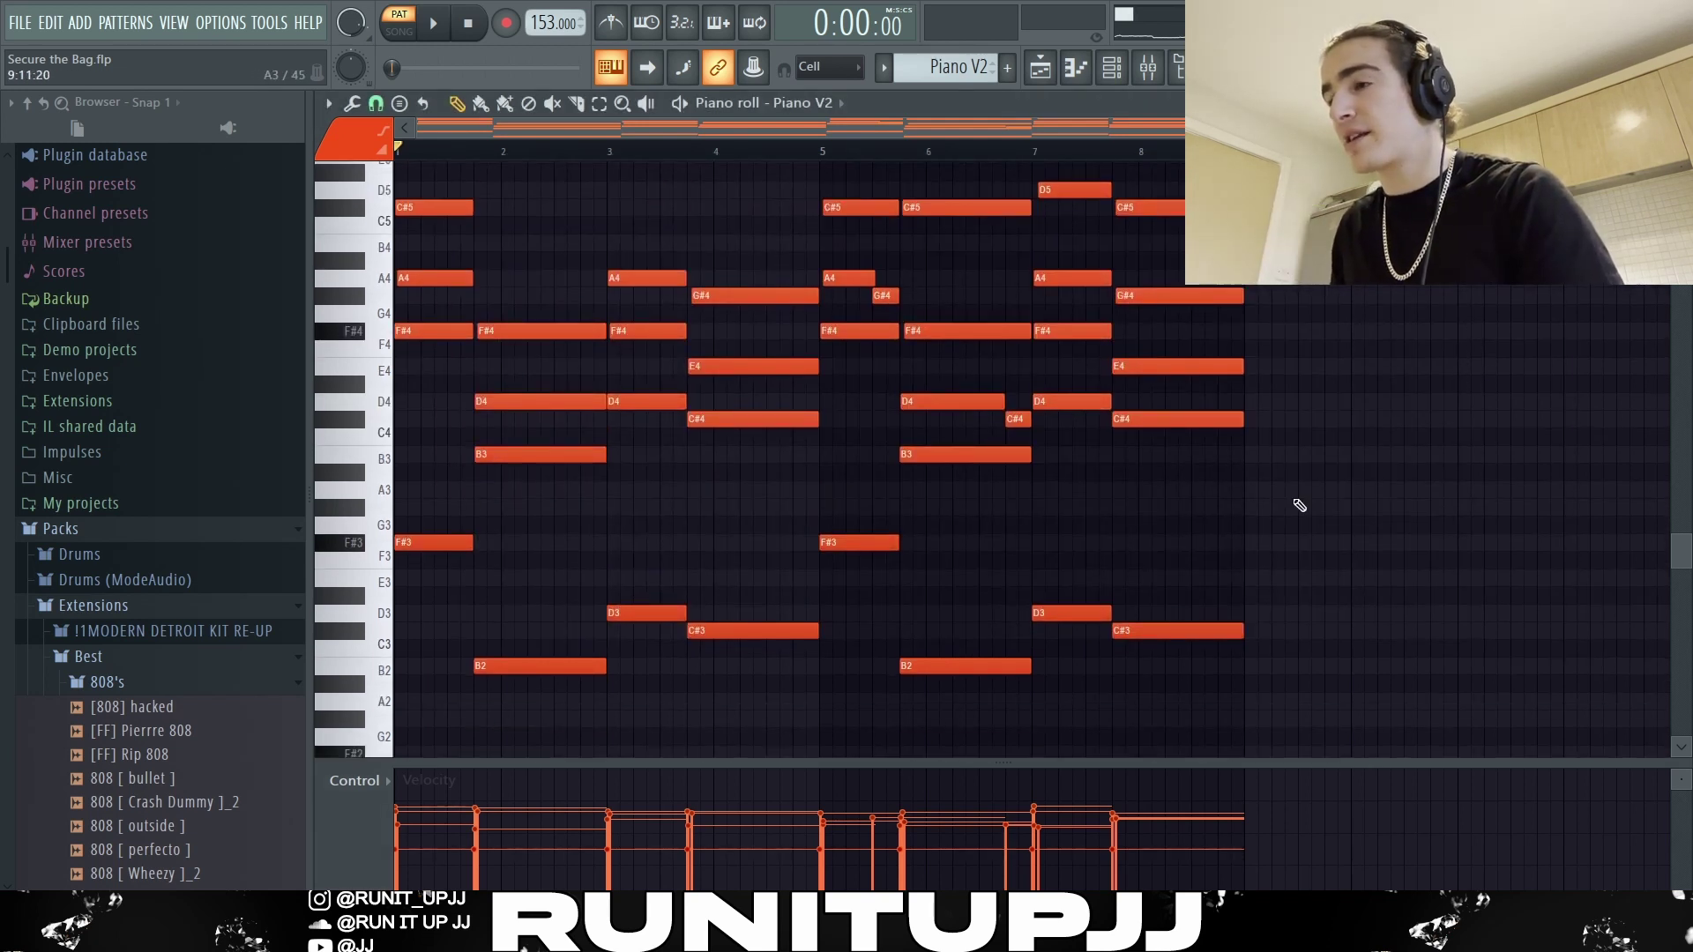
{"action": "left_click_drag", "start_coordinate": [760, 734], "coordinate": [397, 529]}
{"action": "key", "text": "ctrl+Up"}
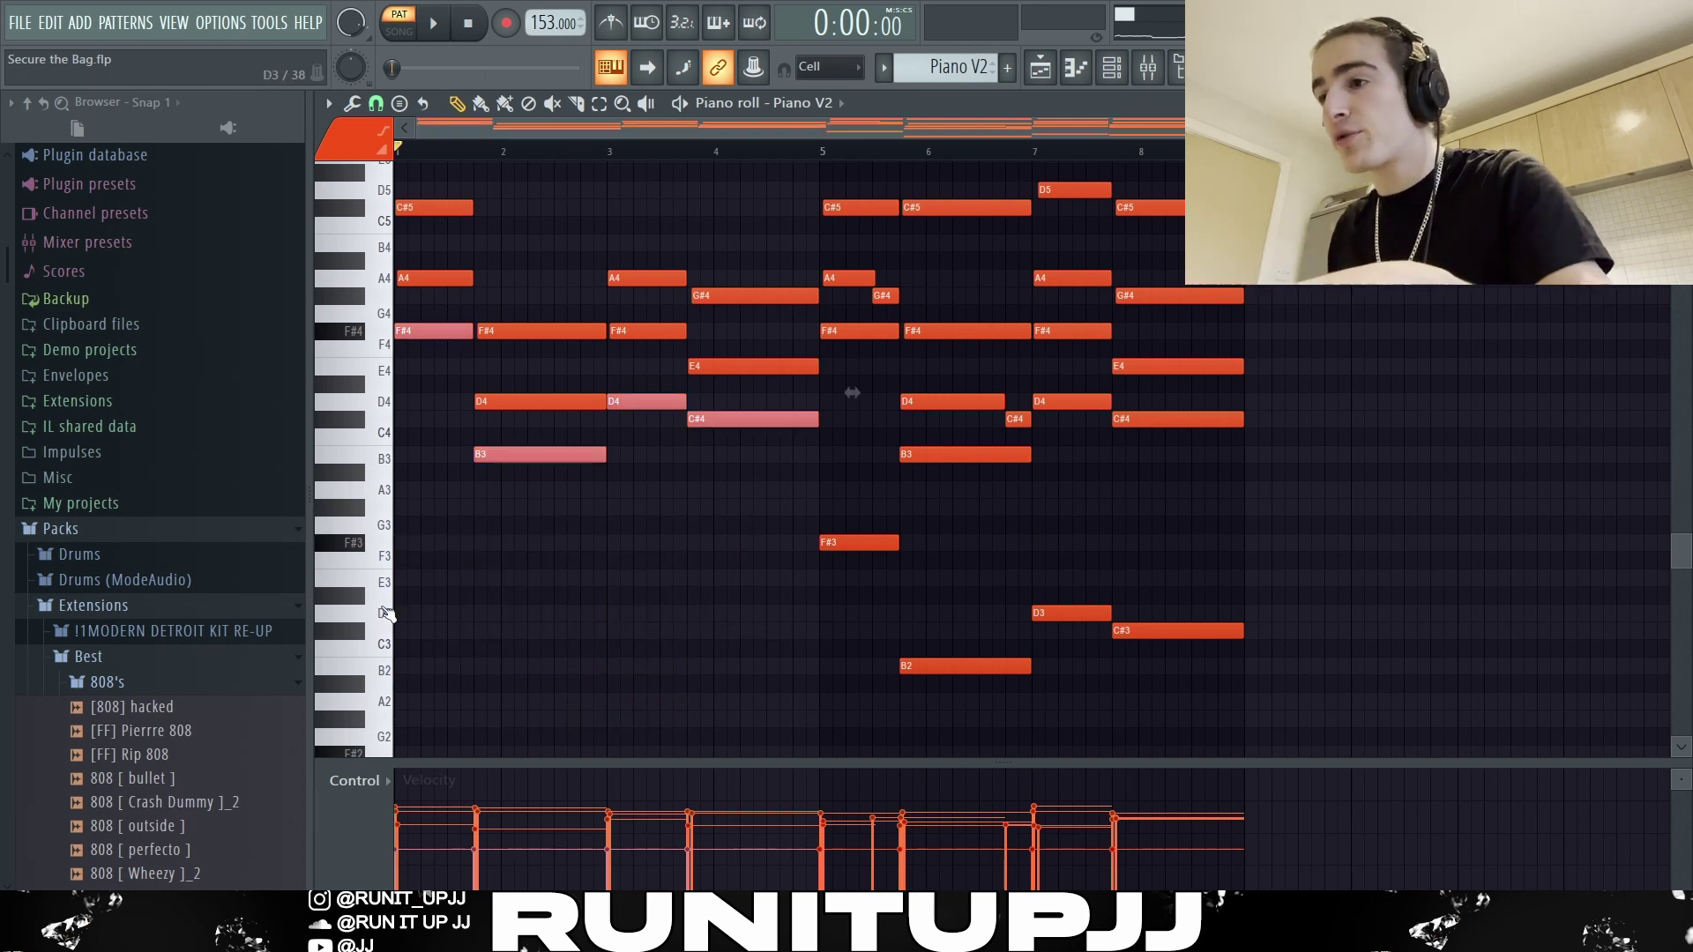
{"action": "key", "text": "ctrl+Down"}
{"action": "left_click", "coordinate": [551, 531]}
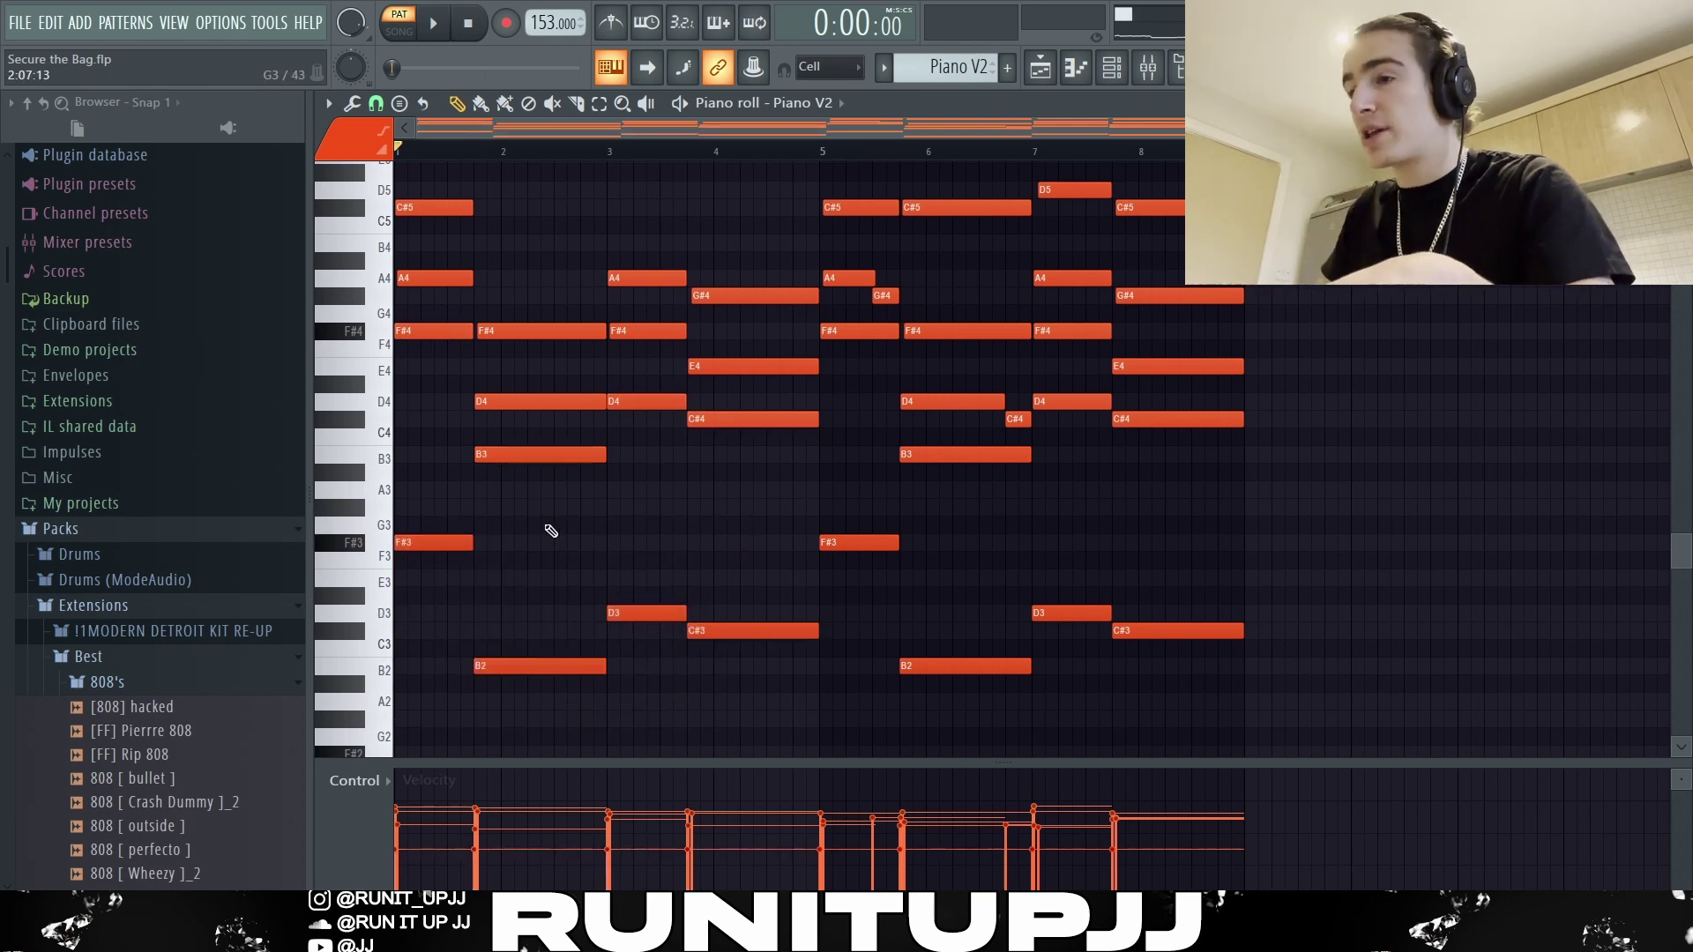
Step: Select the upper chord notes of bars 1–4 (F#4, D4, A4, G#4, E4), then clear the selection
{"action": "left_click", "coordinate": [407, 279], "text": "ctrl+shift"}
{"action": "left_click", "coordinate": [423, 208], "text": "ctrl+shift"}
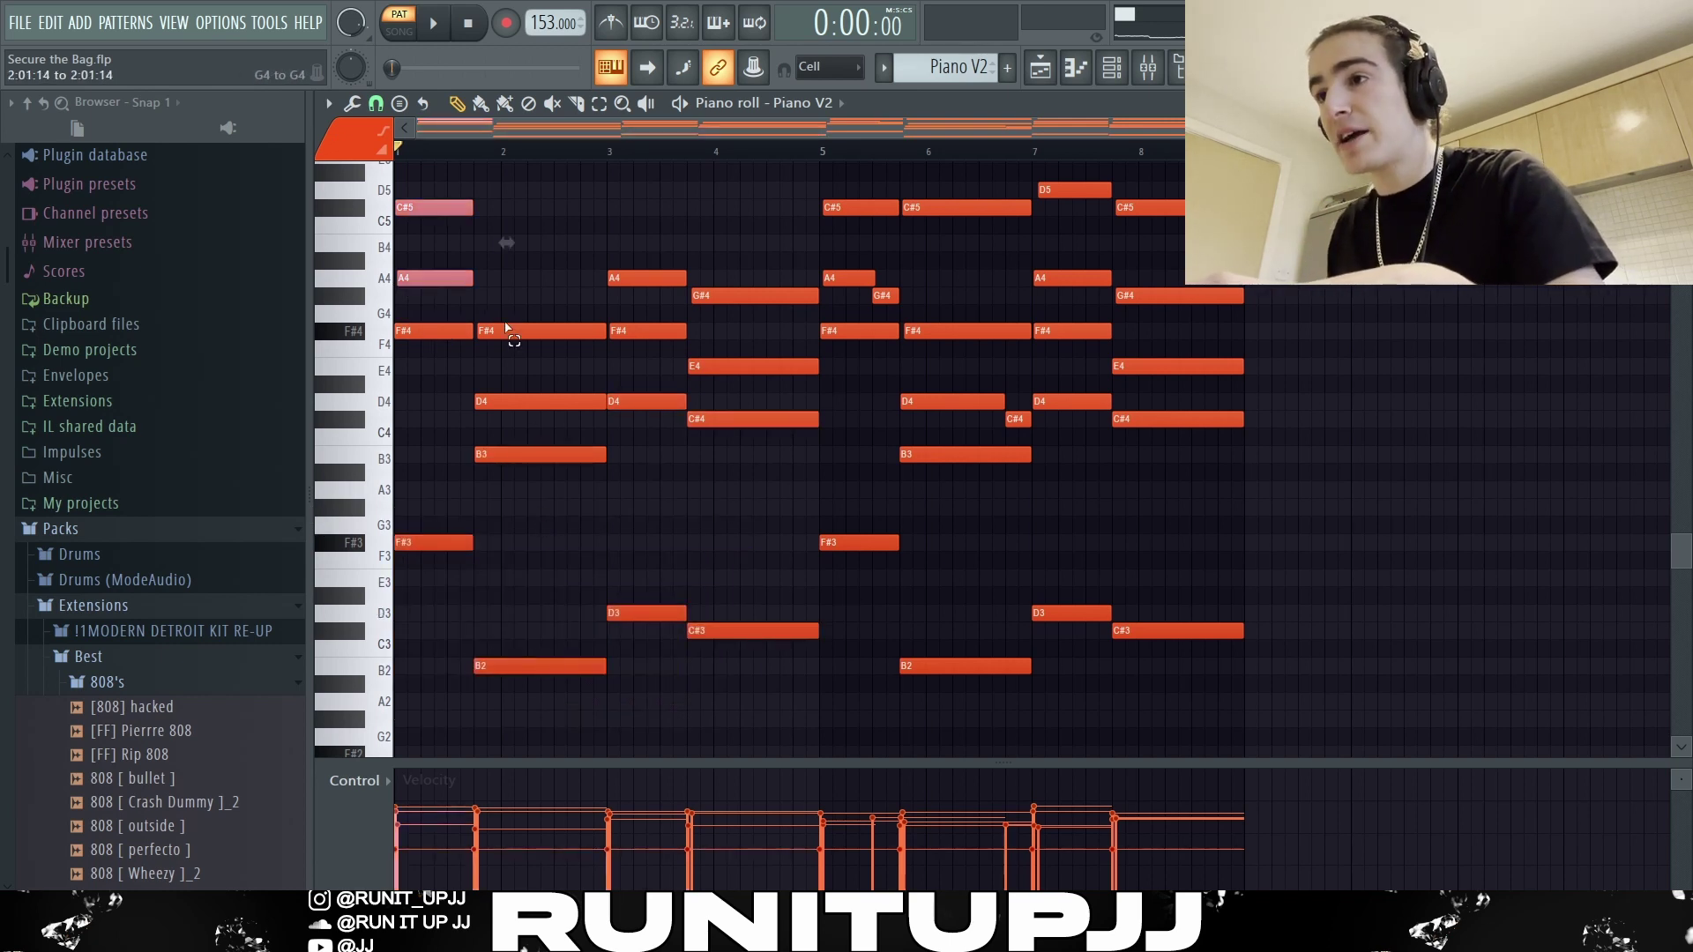
{"action": "left_click", "coordinate": [510, 331], "text": "ctrl+shift"}
{"action": "left_click", "coordinate": [533, 402], "text": "ctrl+shift"}
{"action": "left_click", "coordinate": [632, 331], "text": "ctrl+shift"}
{"action": "left_click", "coordinate": [653, 278], "text": "ctrl+shift"}
{"action": "left_click", "coordinate": [730, 296], "text": "ctrl+shift"}
{"action": "left_click", "coordinate": [736, 367], "text": "ctrl+shift"}
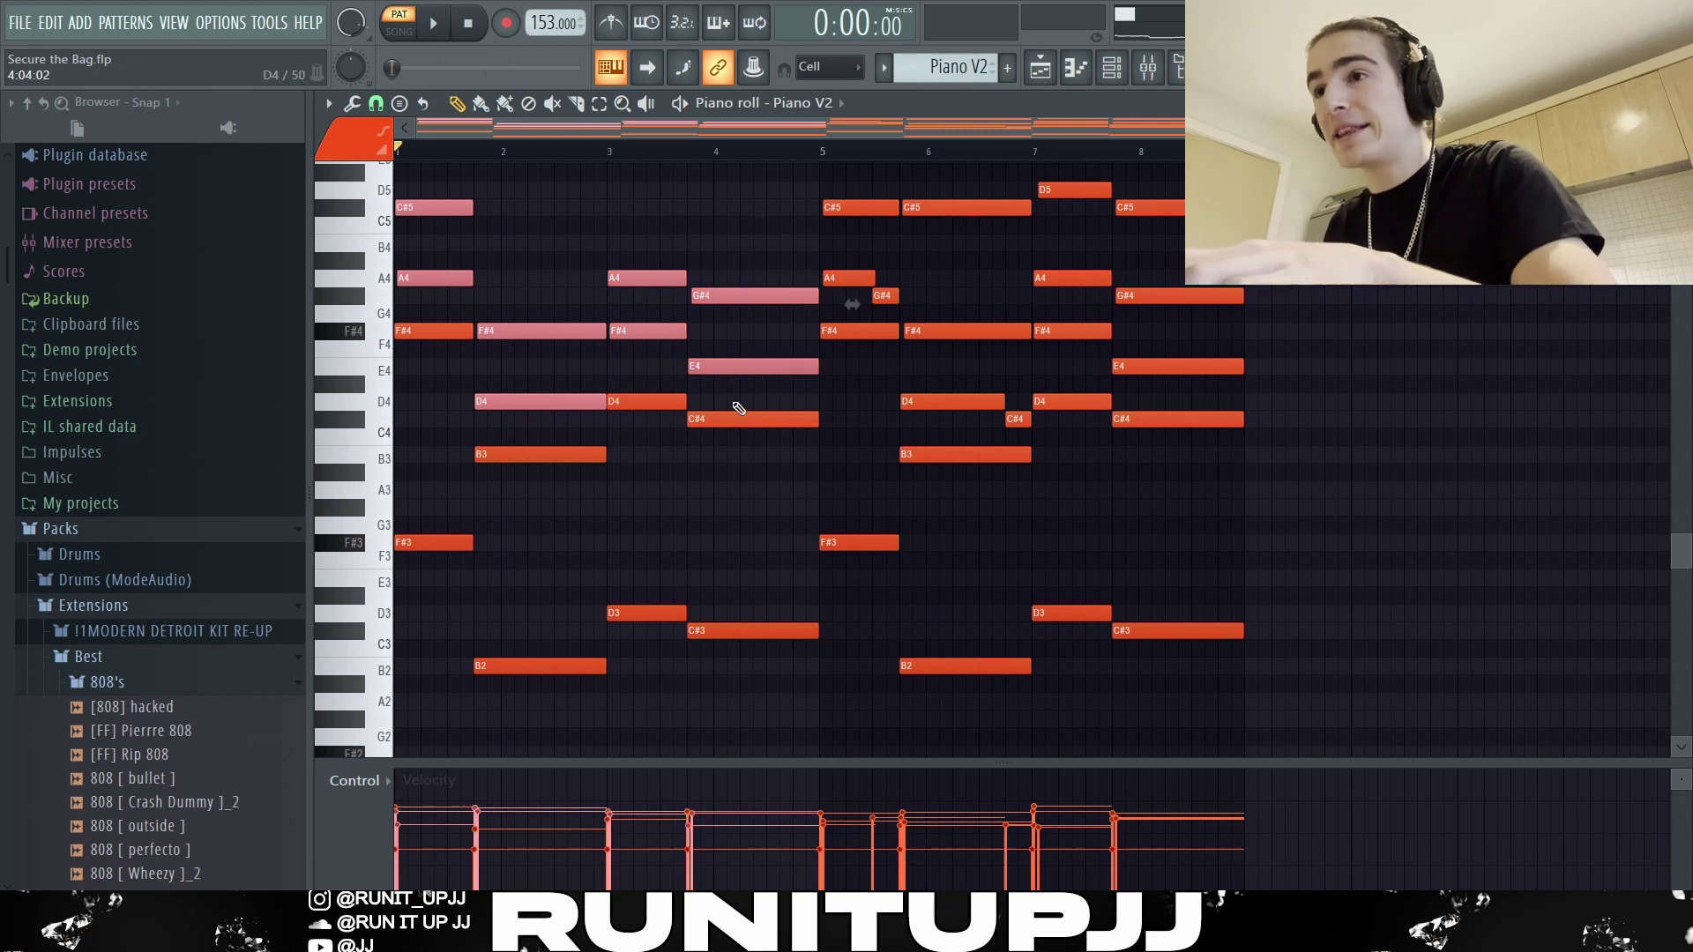
{"action": "left_click", "coordinate": [729, 337]}
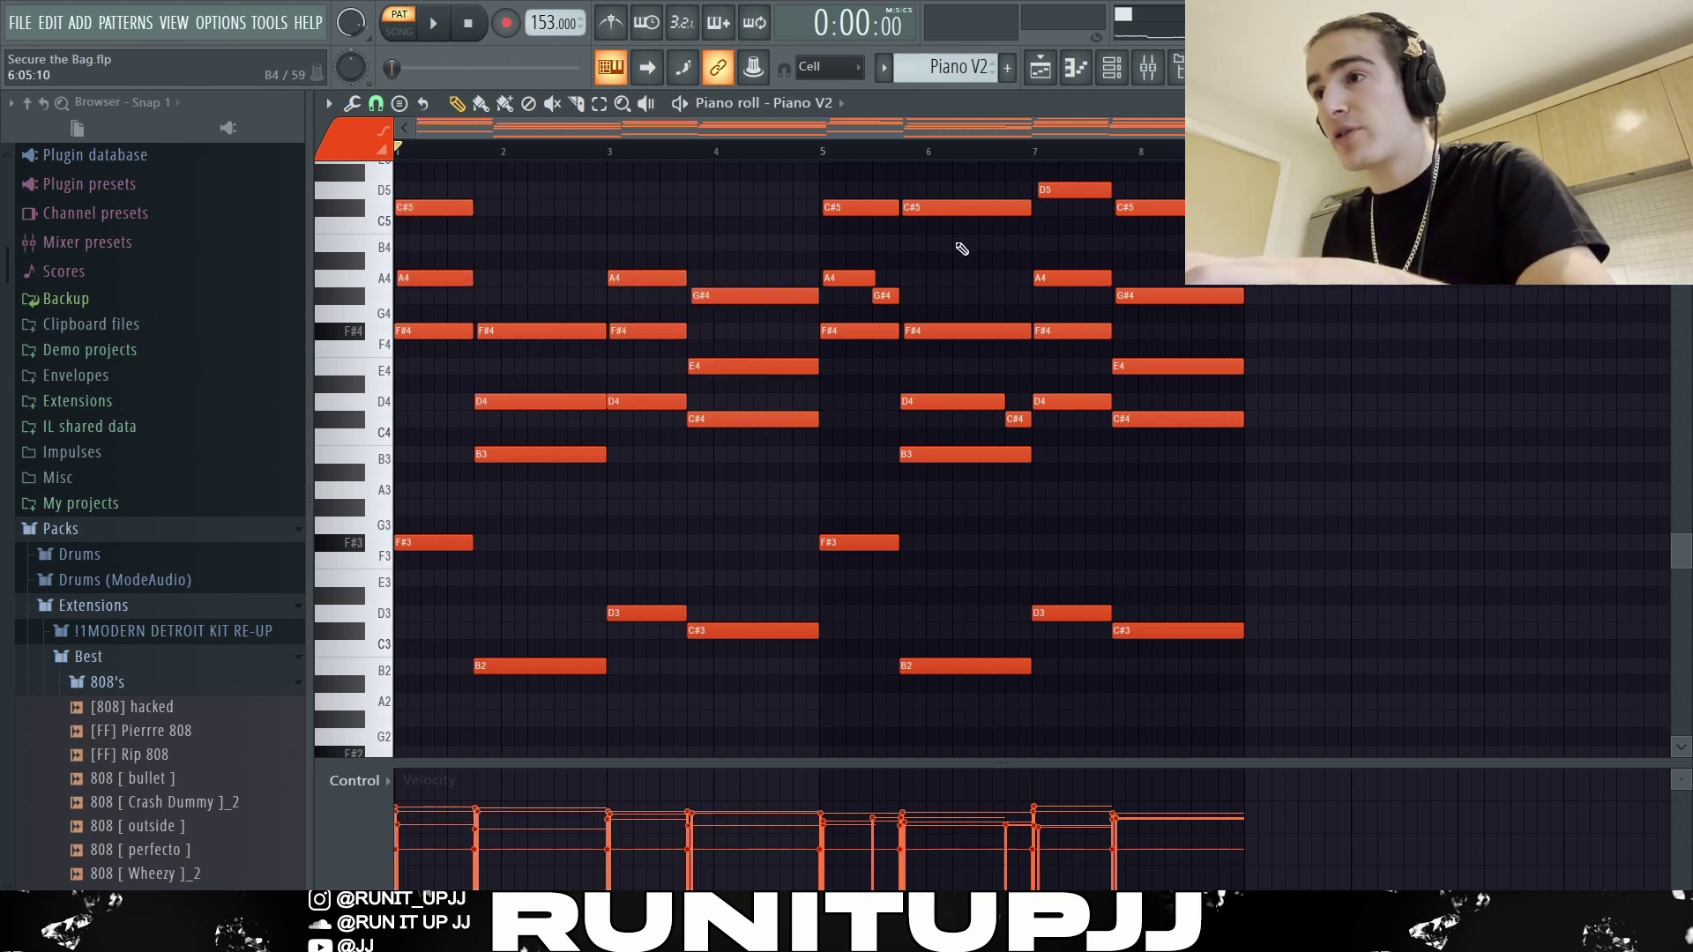
Step: Select notes in bars 5–8, including the C#5, D5 and C#5 top notes, then deselect
{"action": "left_click_drag", "start_coordinate": [847, 190], "coordinate": [1288, 672]}
{"action": "left_click", "coordinate": [987, 387]}
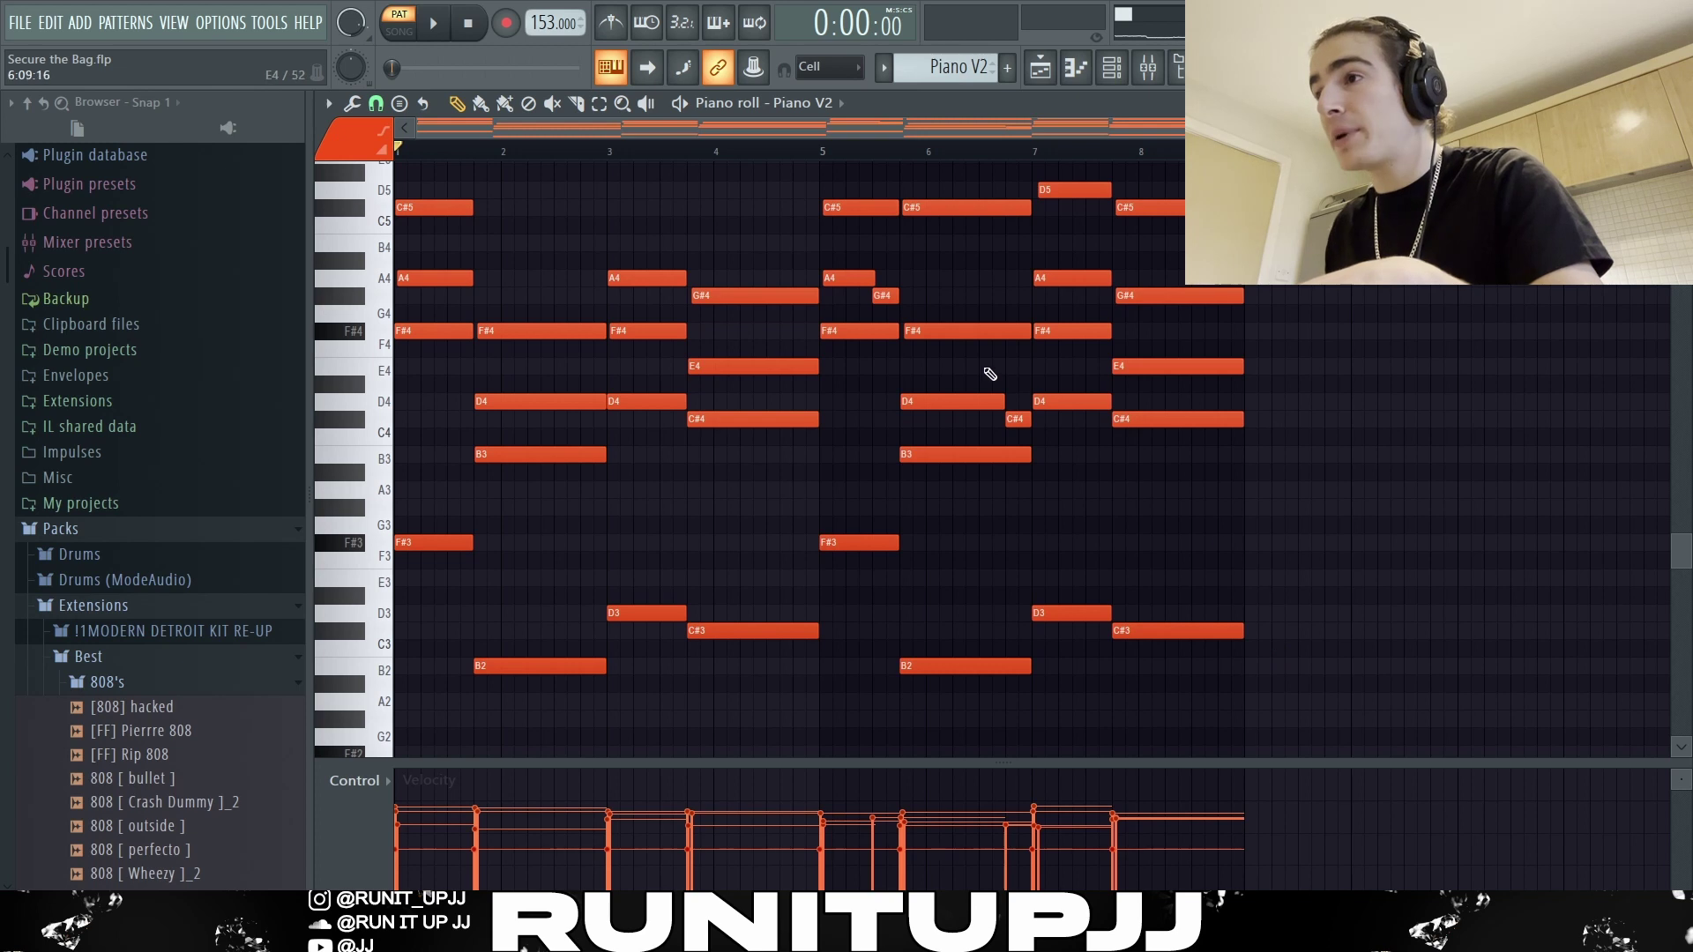
{"action": "left_click", "coordinate": [895, 294]}
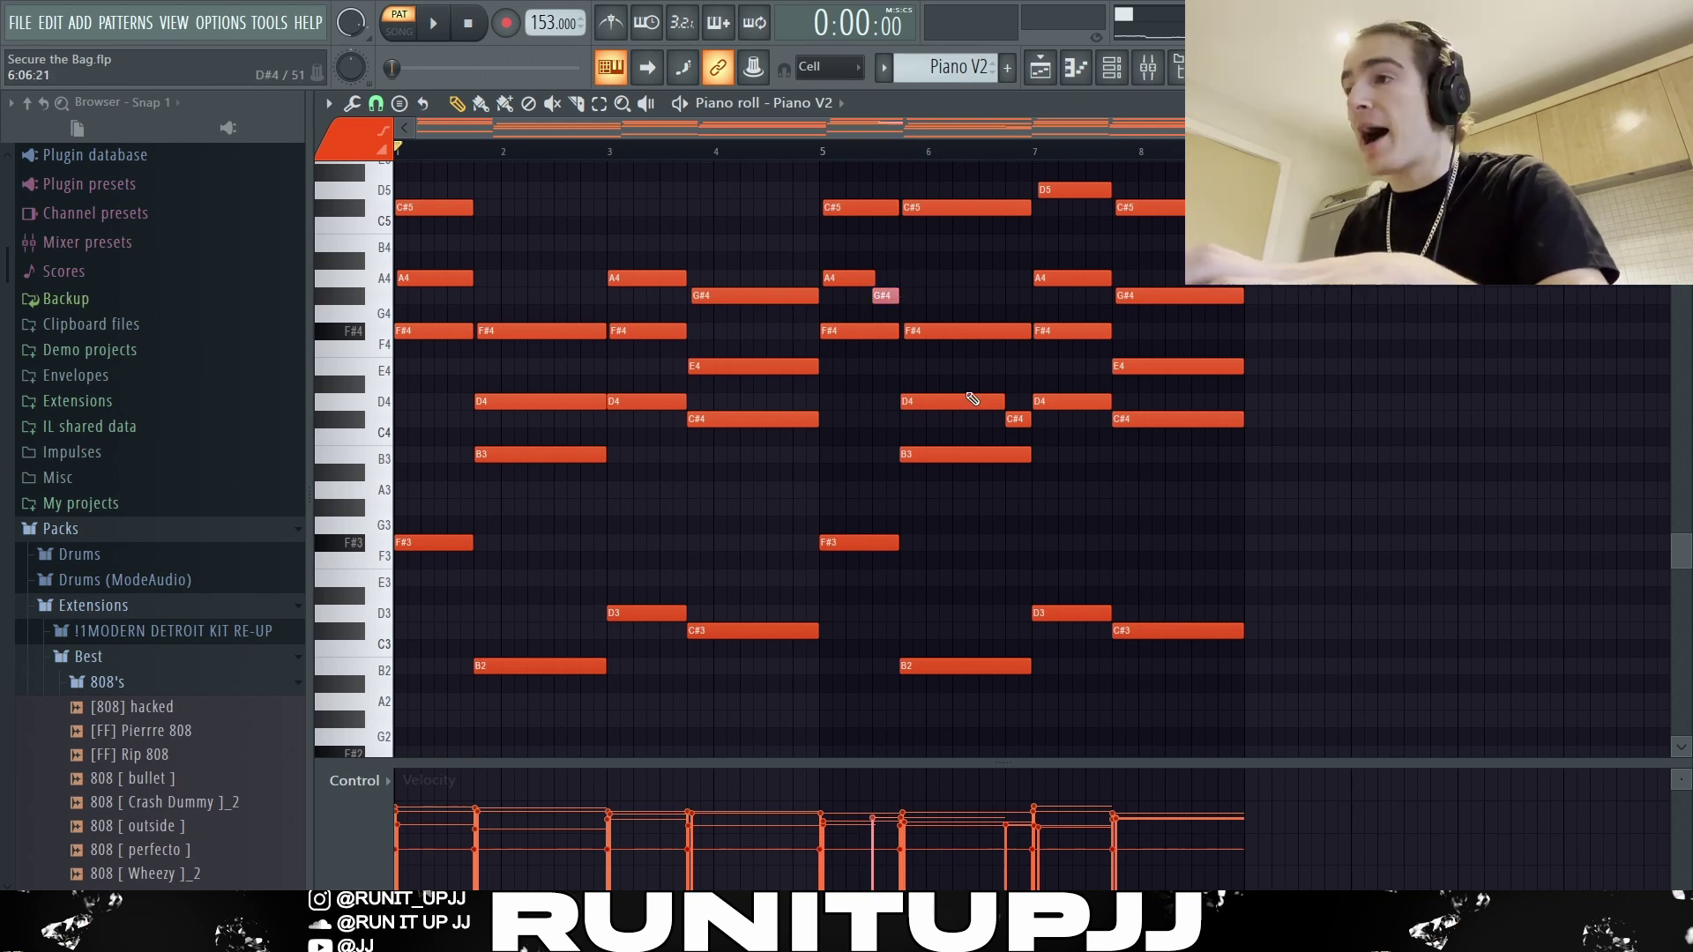
{"action": "left_click", "coordinate": [1014, 414]}
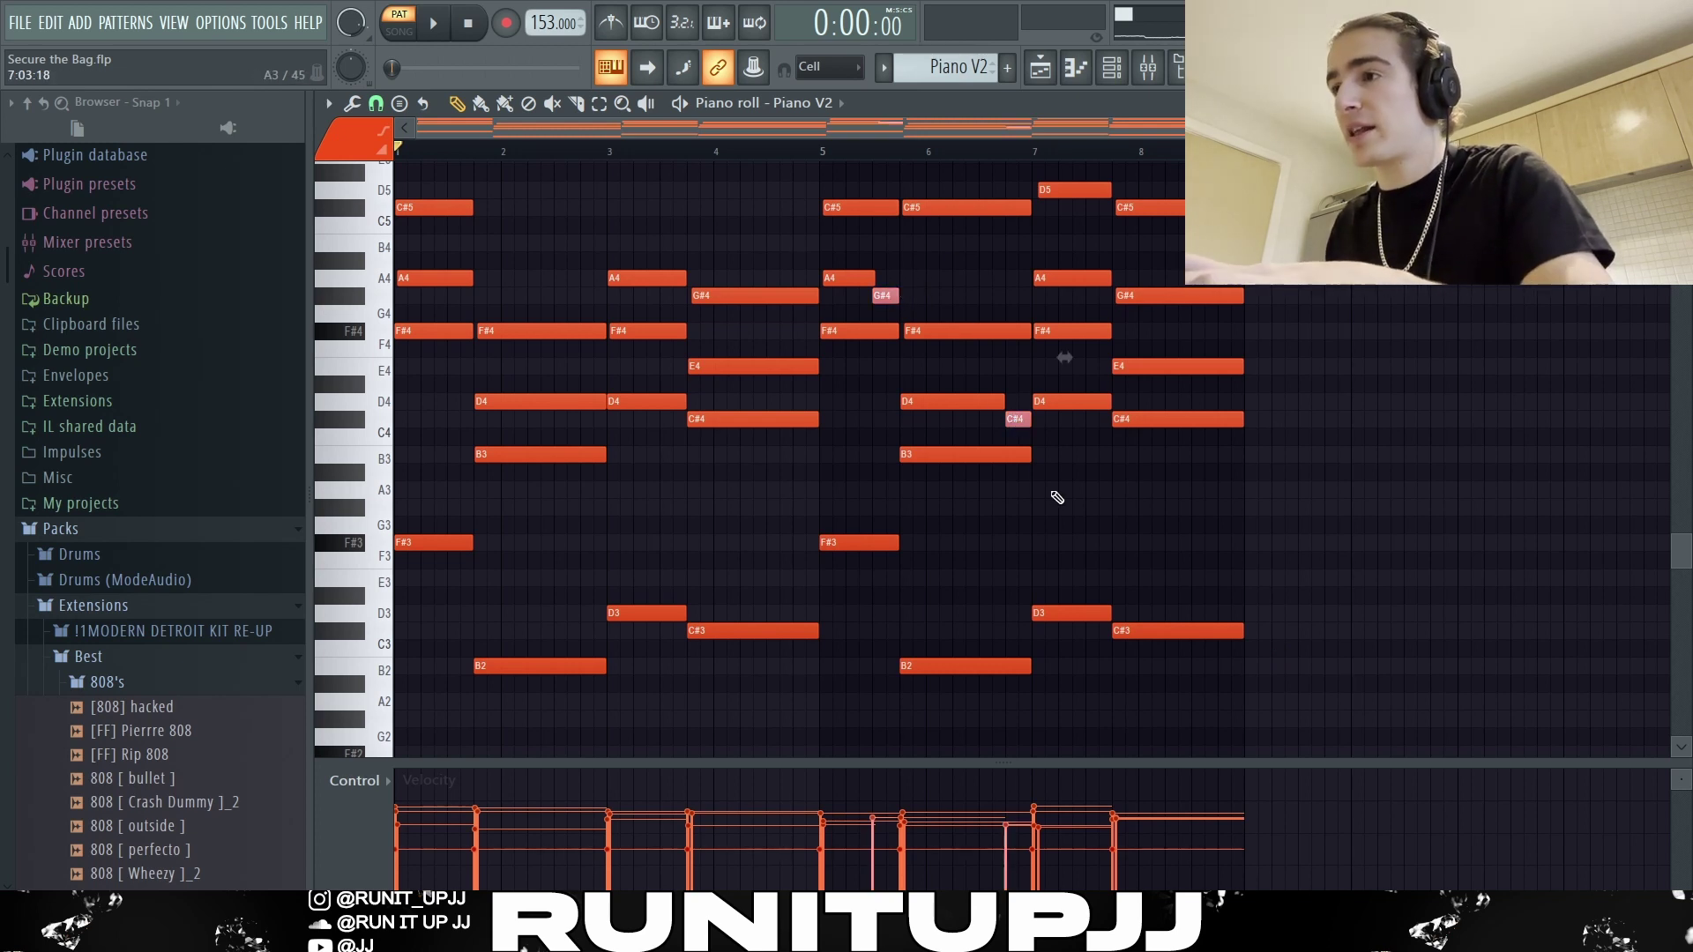
{"action": "left_click", "coordinate": [1095, 491]}
{"action": "scroll", "coordinate": [1095, 492], "scroll_direction": "up", "scroll_amount": 3}
{"action": "left_click", "coordinate": [966, 313]}
{"action": "left_click", "coordinate": [1063, 297], "text": "shift"}
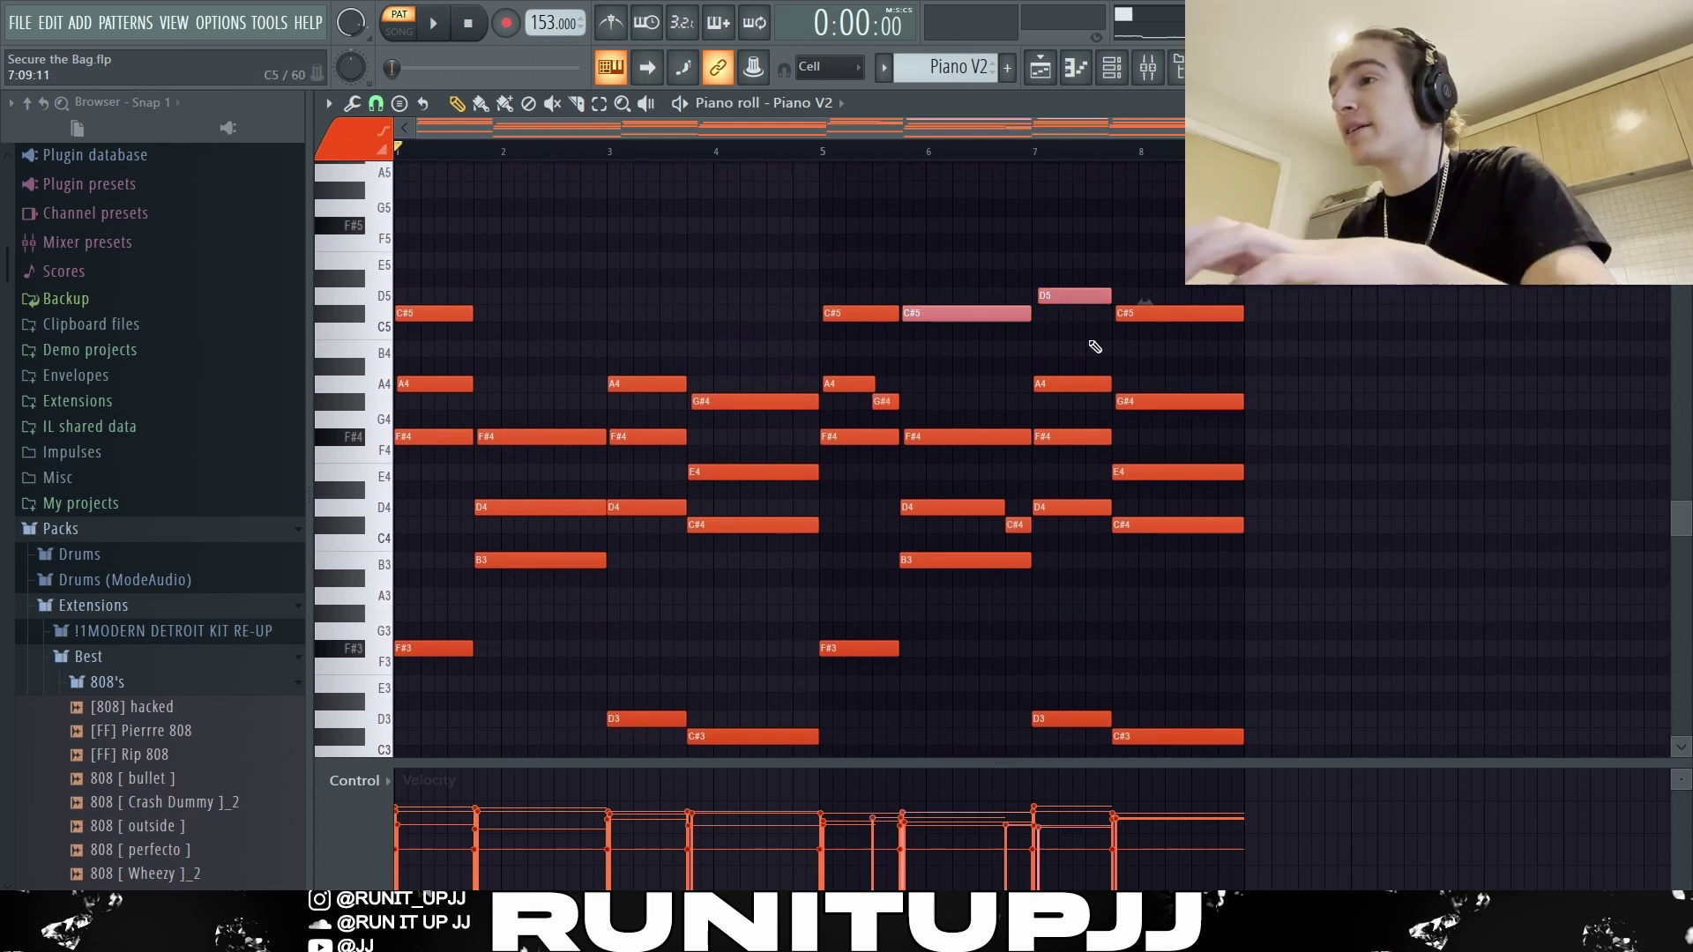
{"action": "left_click", "coordinate": [1160, 314], "text": "shift"}
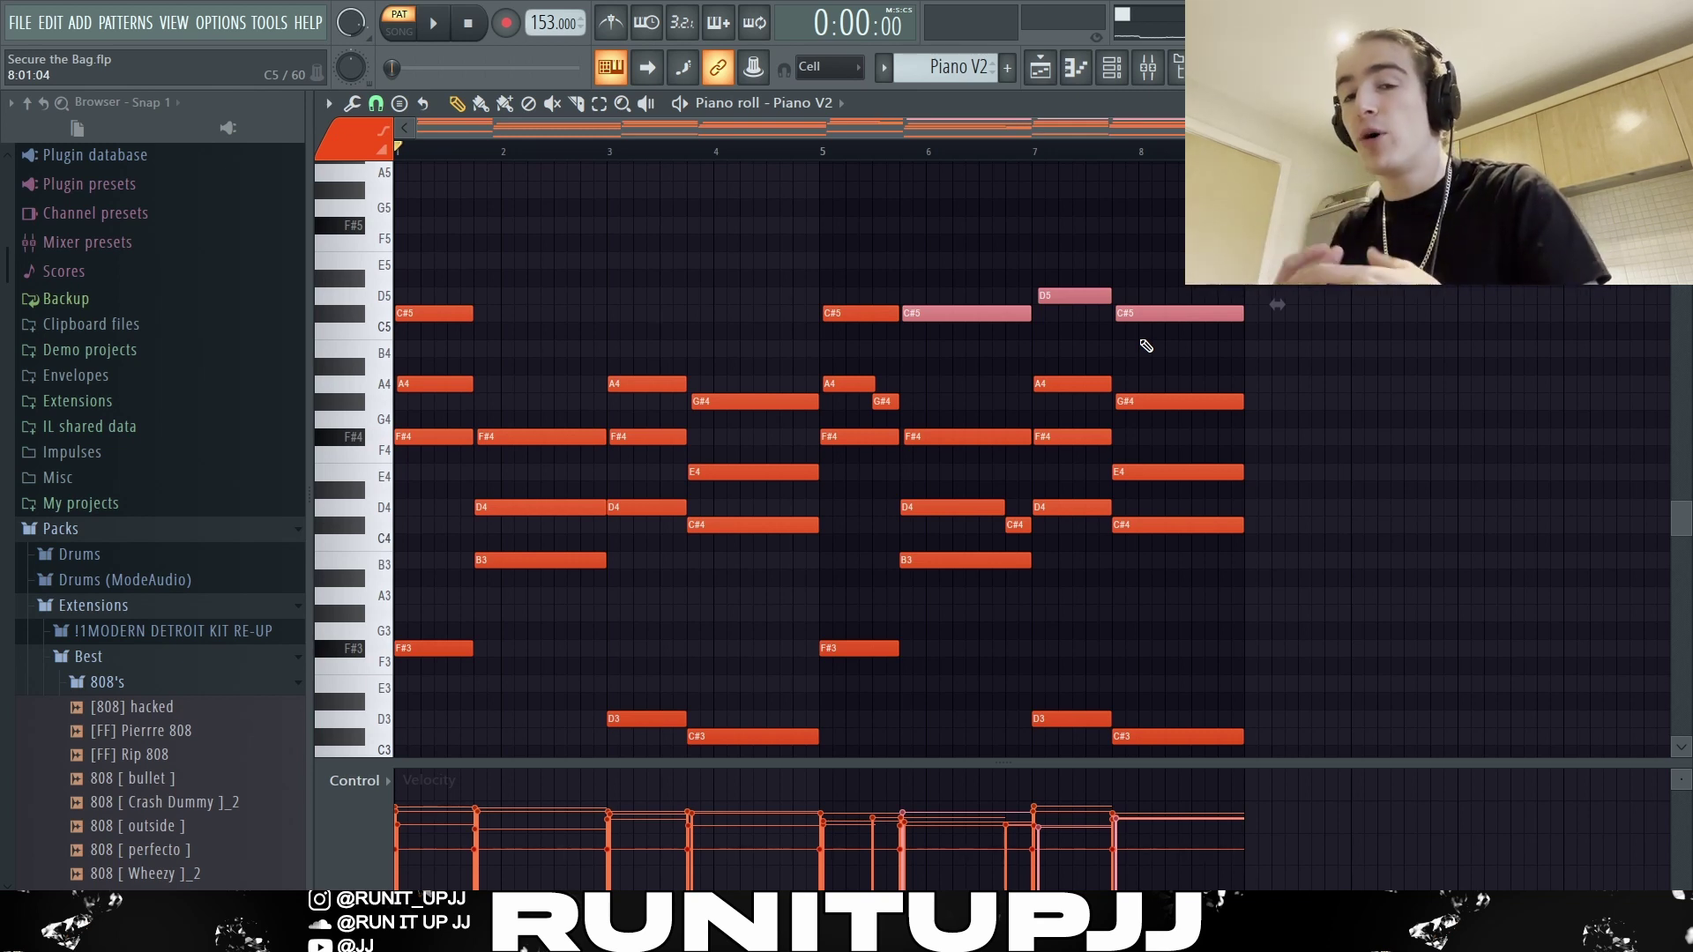
{"action": "key", "text": "ctrl+d"}
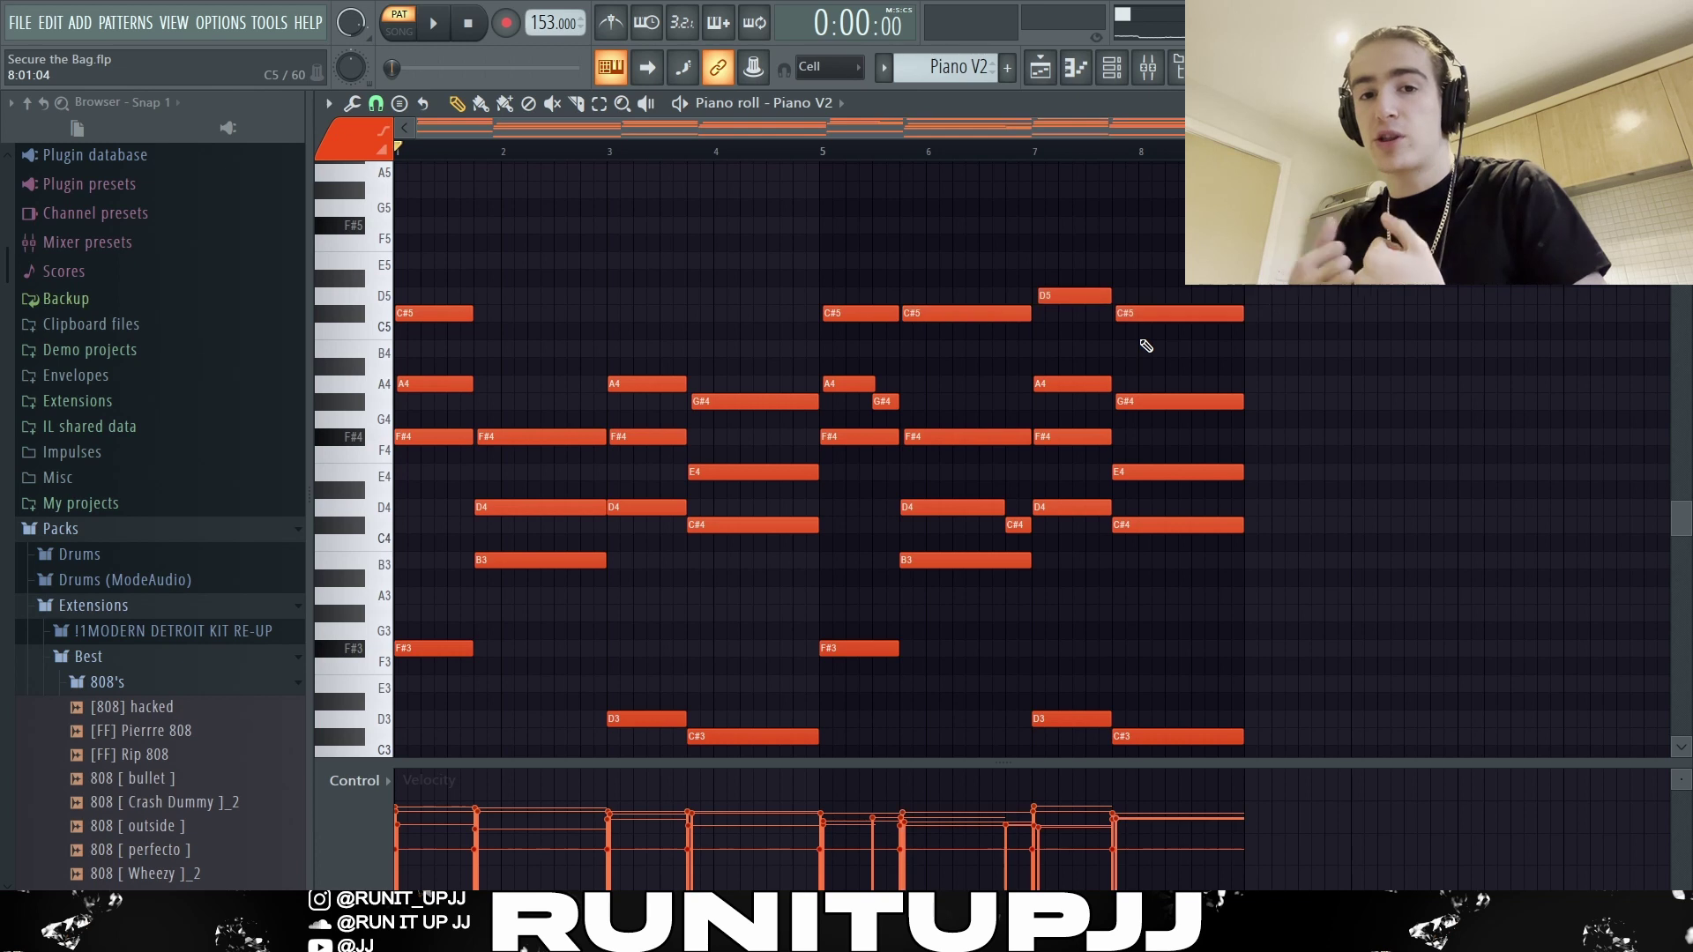
{"action": "scroll", "coordinate": [1147, 346], "scroll_direction": "down", "scroll_amount": 3}
Step: Open the strumizer and the randomizer, closing both without applying changes
{"action": "key", "text": "alt+s"}
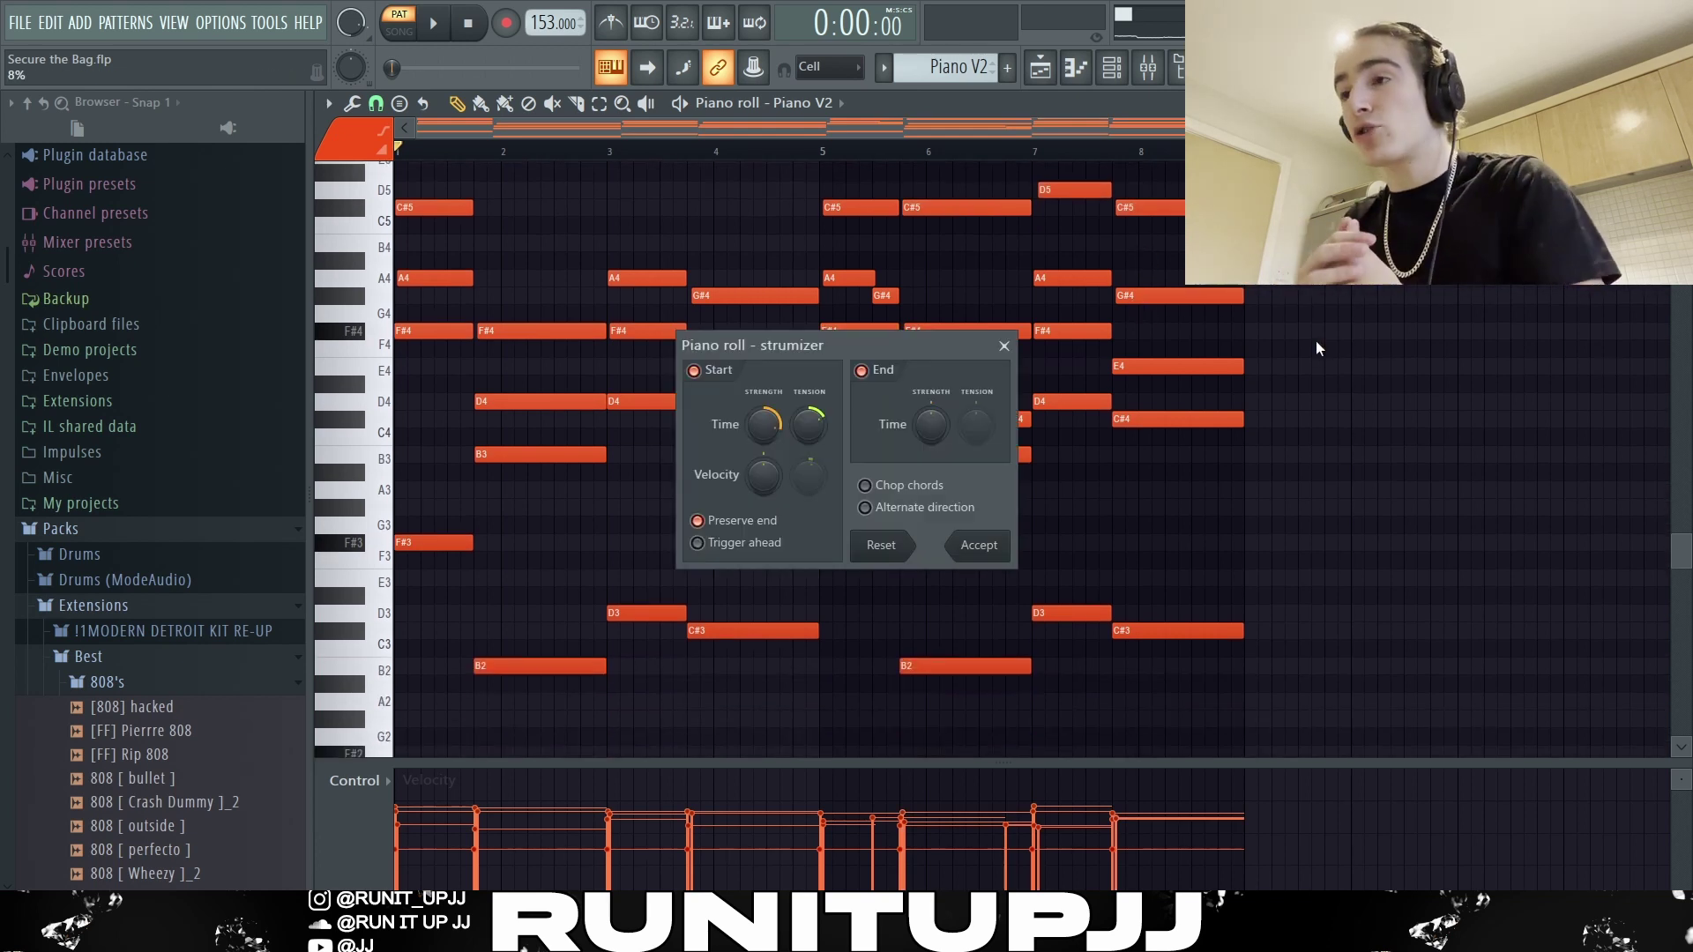
{"action": "key", "text": "Return"}
{"action": "key", "text": "alt+r"}
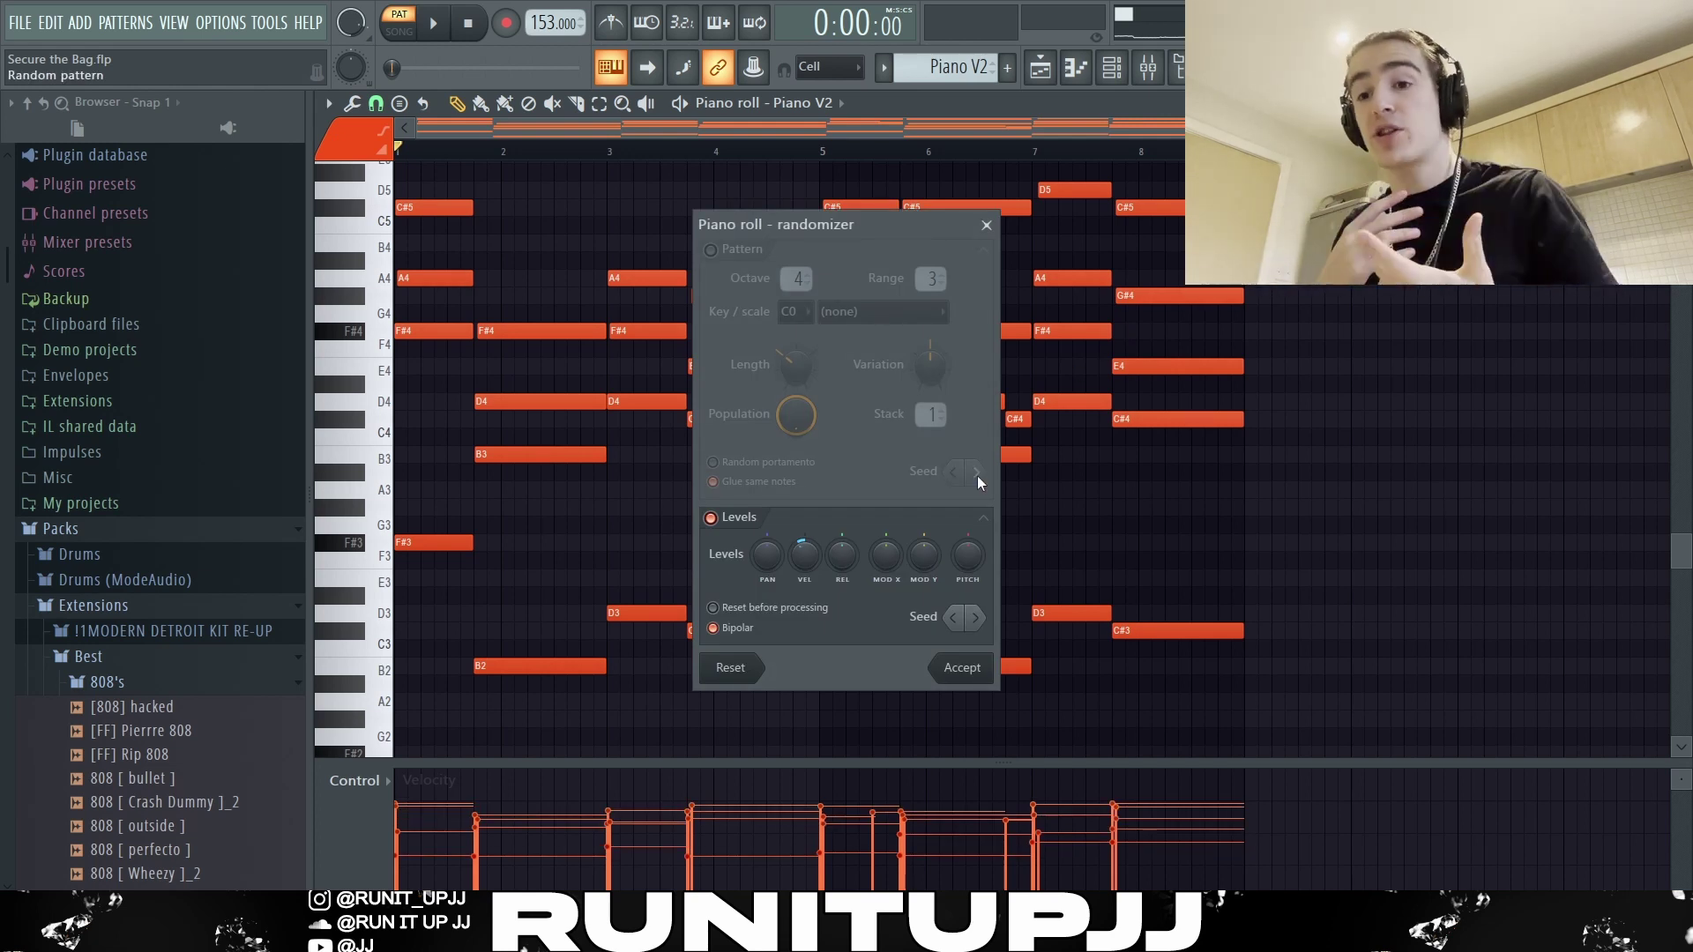
{"action": "left_click", "coordinate": [987, 225]}
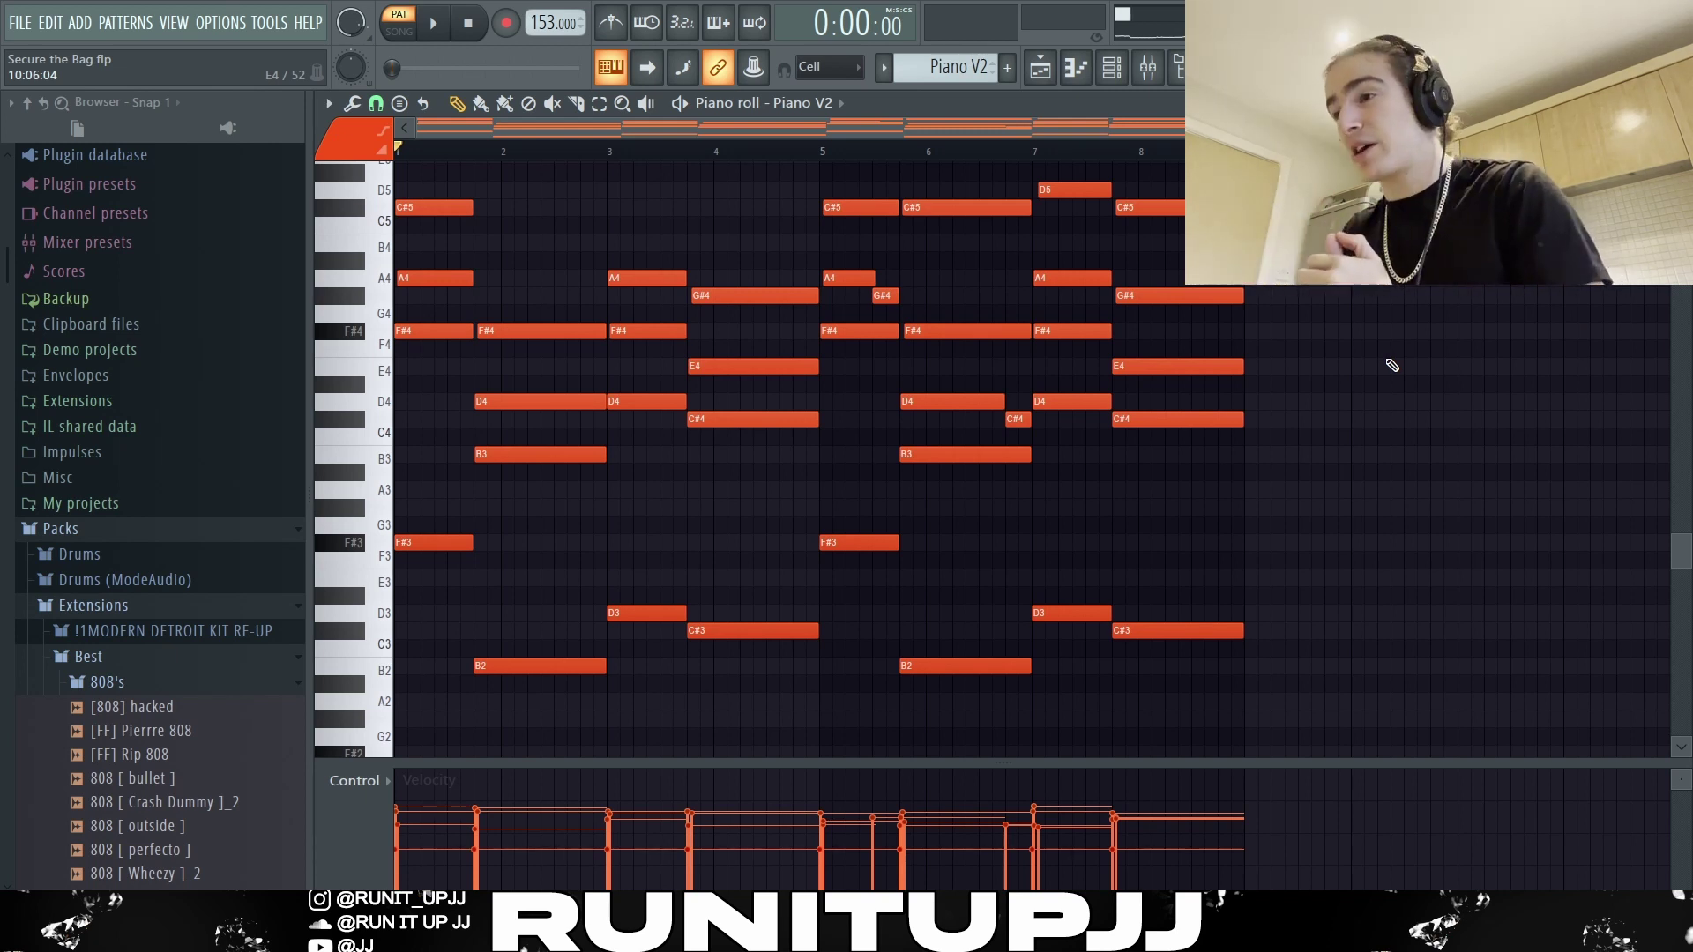
Step: Play and stop the chord pattern, then bring up the piano's mixer insert
{"action": "key", "text": "space"}
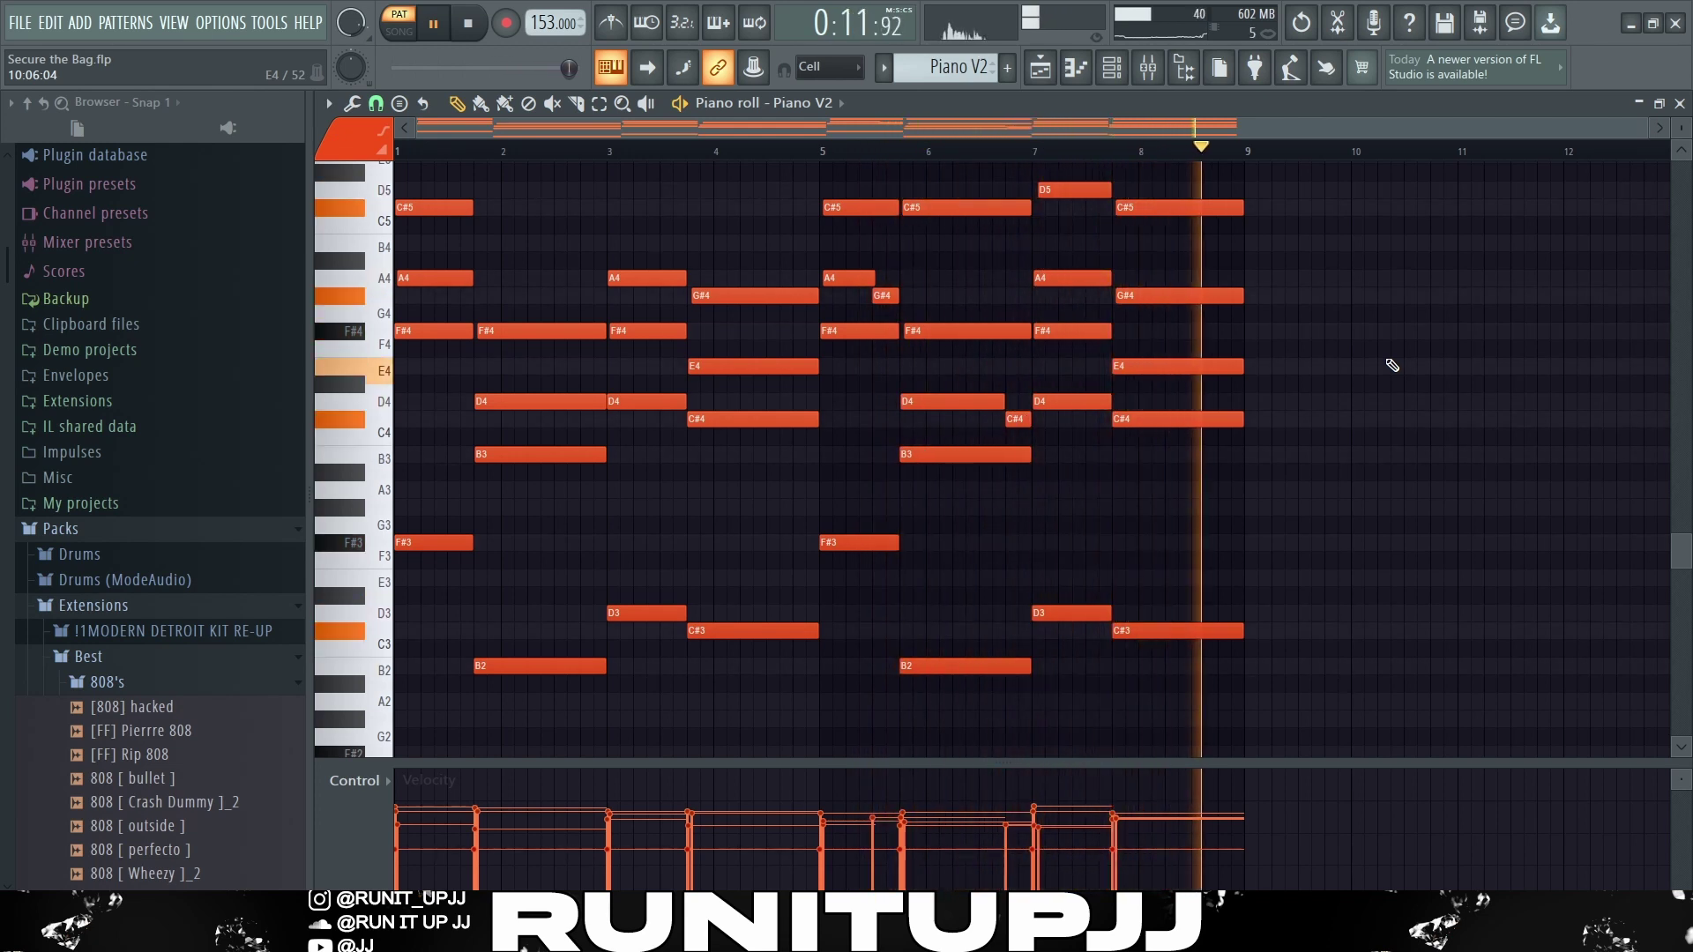
{"action": "key", "text": "space"}
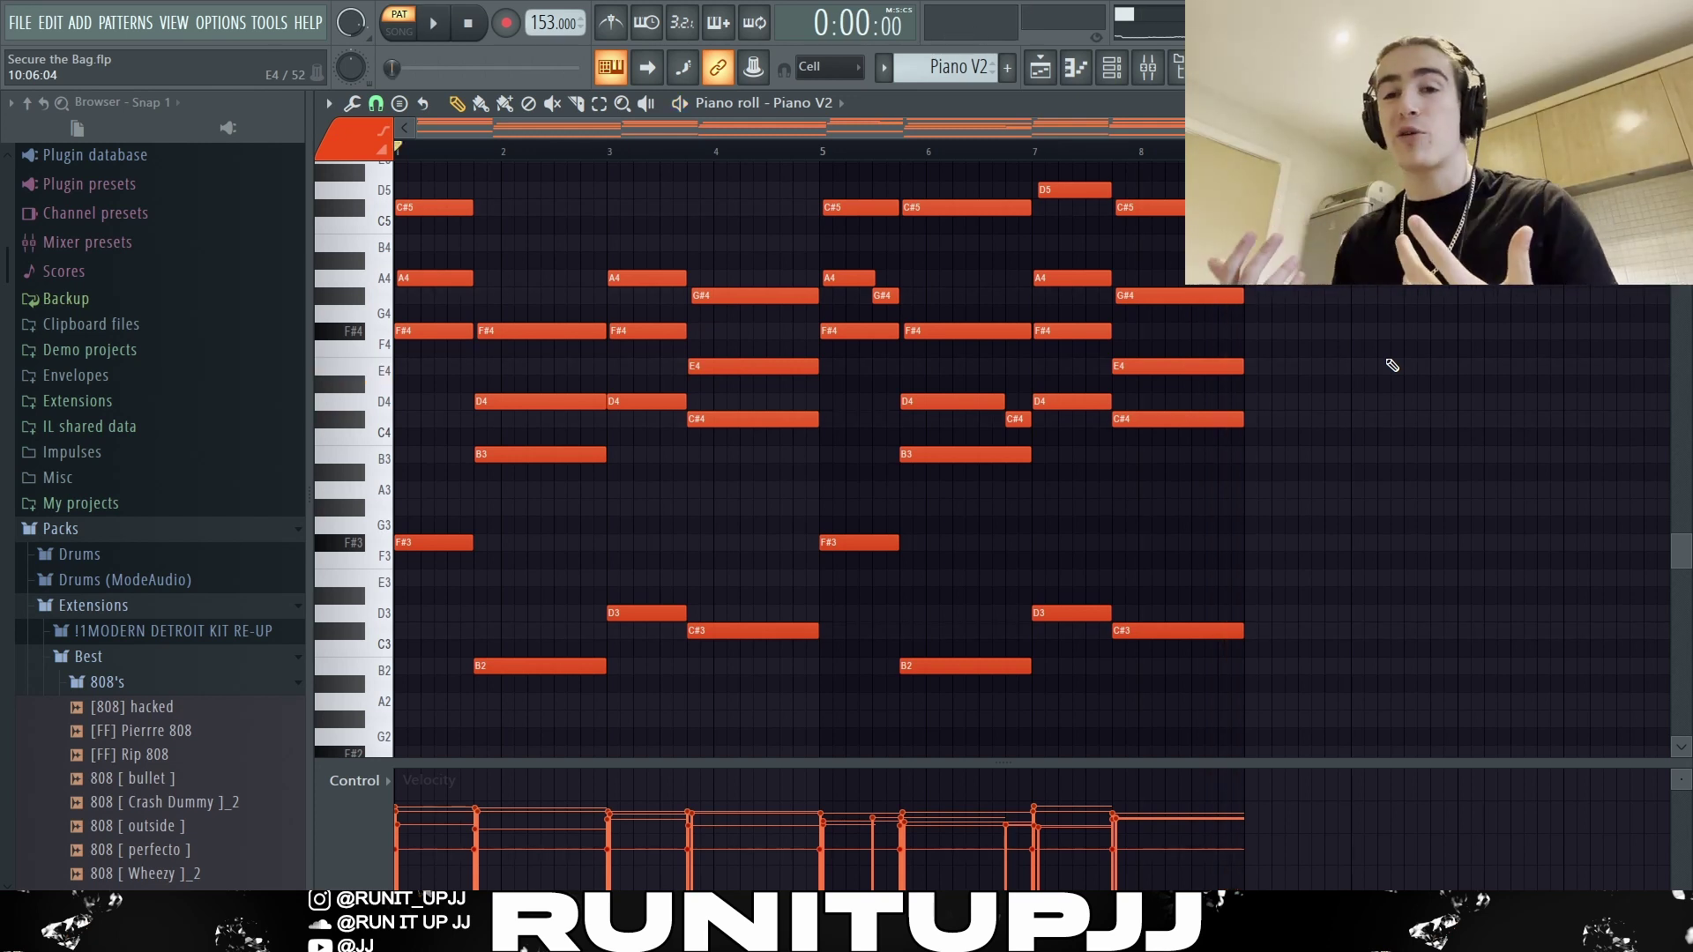
{"action": "key", "text": "F9"}
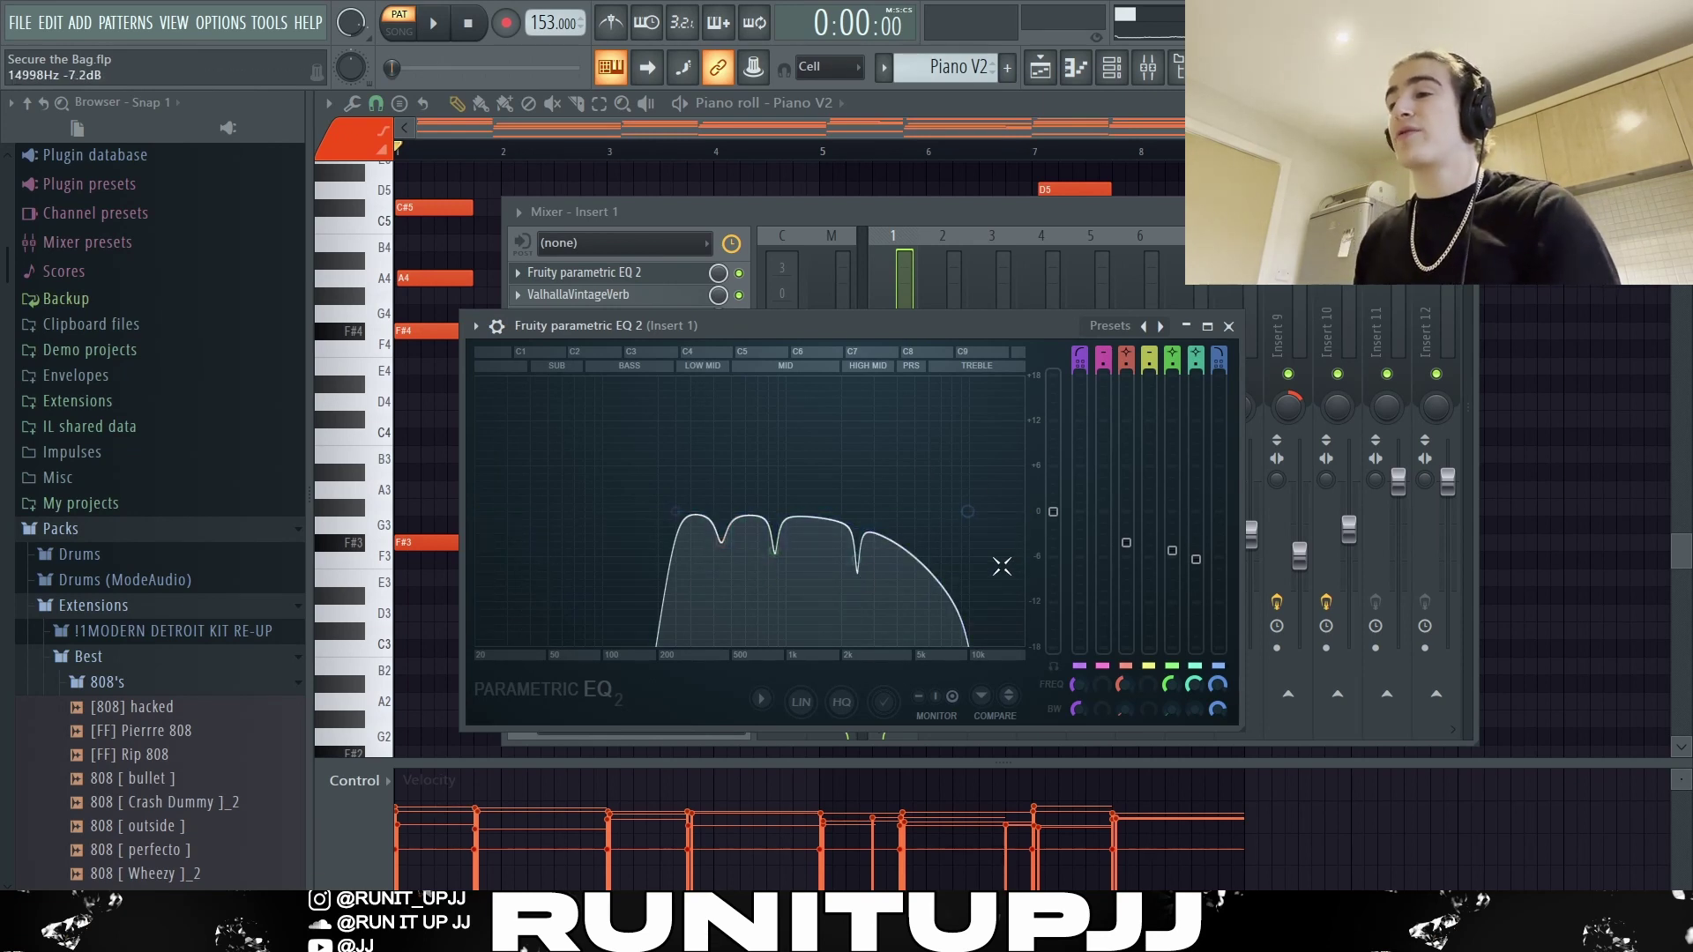
Step: Review ValhallaVintageVerb on Insert 1 (Concert Hall, 19.4% mix, 1.83 s decay), then close it
{"action": "left_click", "coordinate": [1228, 326]}
{"action": "left_click", "coordinate": [577, 295]}
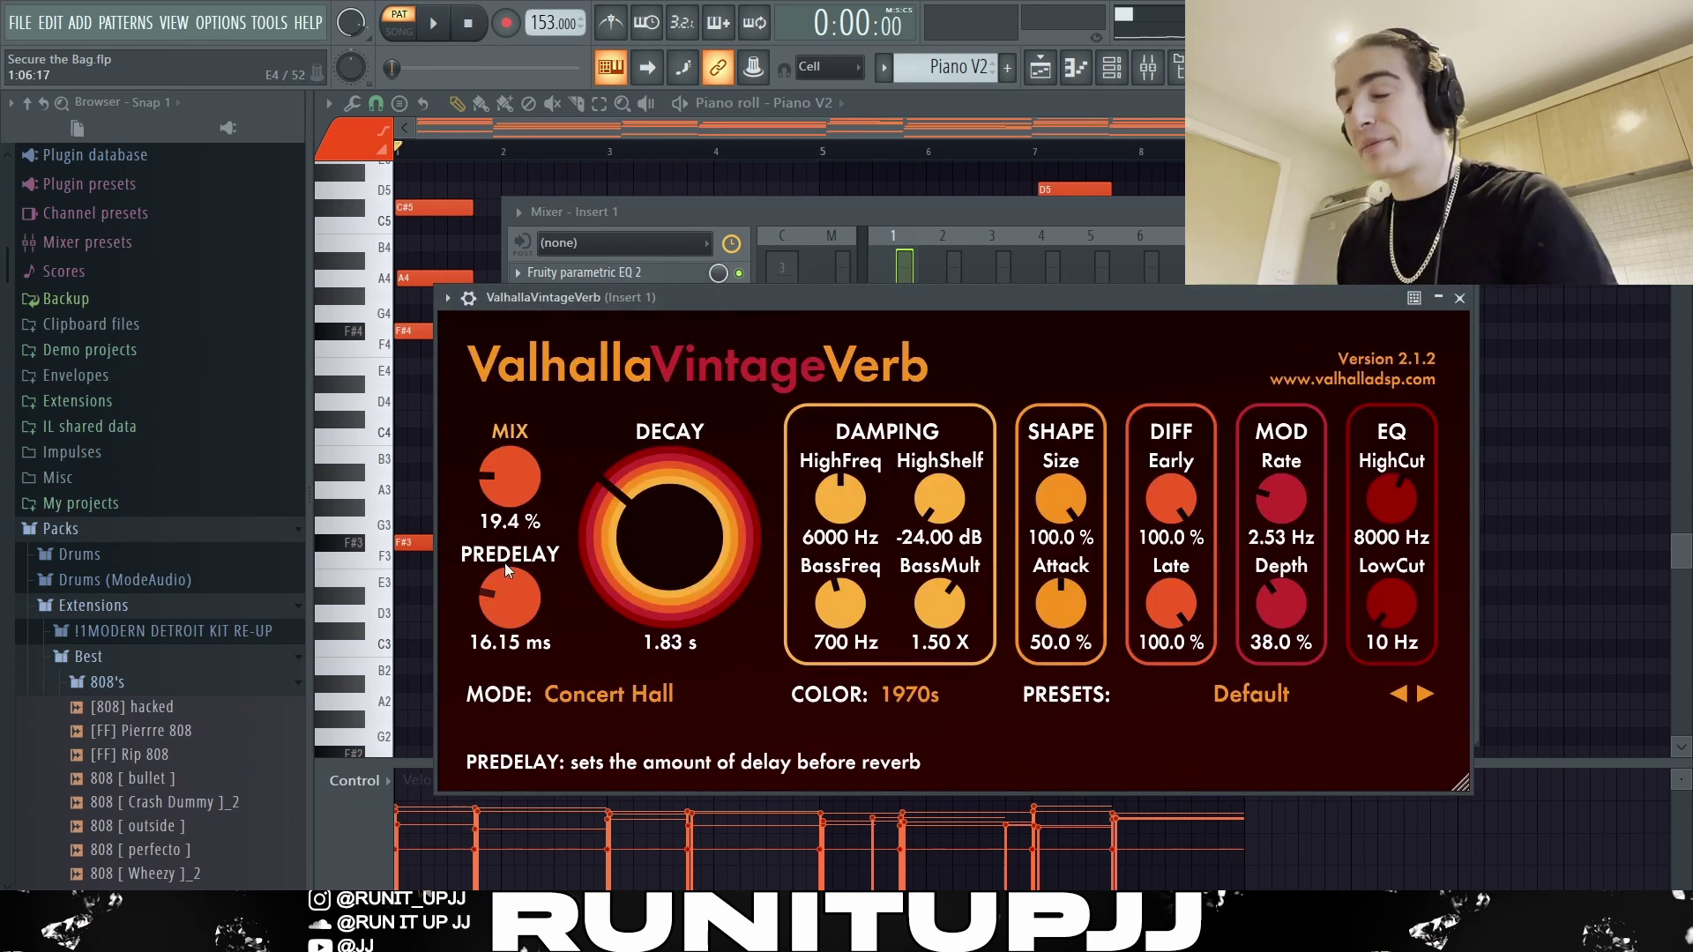
{"action": "left_click", "coordinate": [1459, 305]}
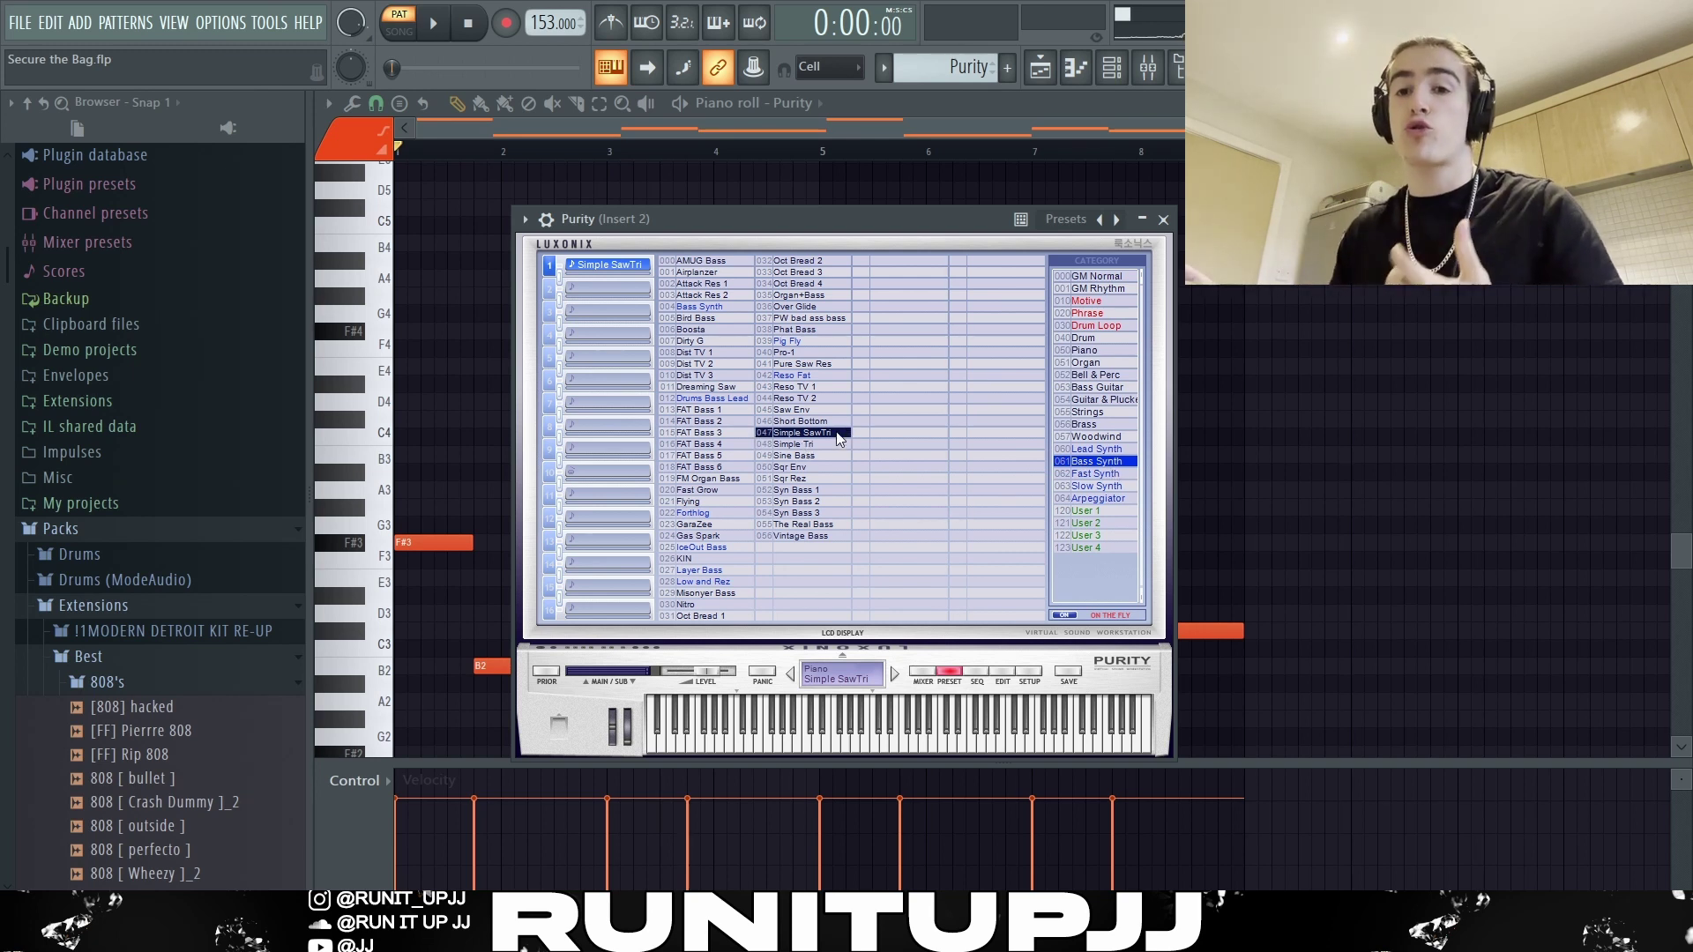
Step: Hide Purity, select and deselect the eight bass notes, and play then stop the bassline
{"action": "left_click", "coordinate": [1142, 219]}
{"action": "scroll", "coordinate": [480, 379], "scroll_direction": "down", "scroll_amount": 3}
{"action": "left_click_drag", "start_coordinate": [473, 359], "coordinate": [1373, 679]}
{"action": "left_click", "coordinate": [1355, 639]}
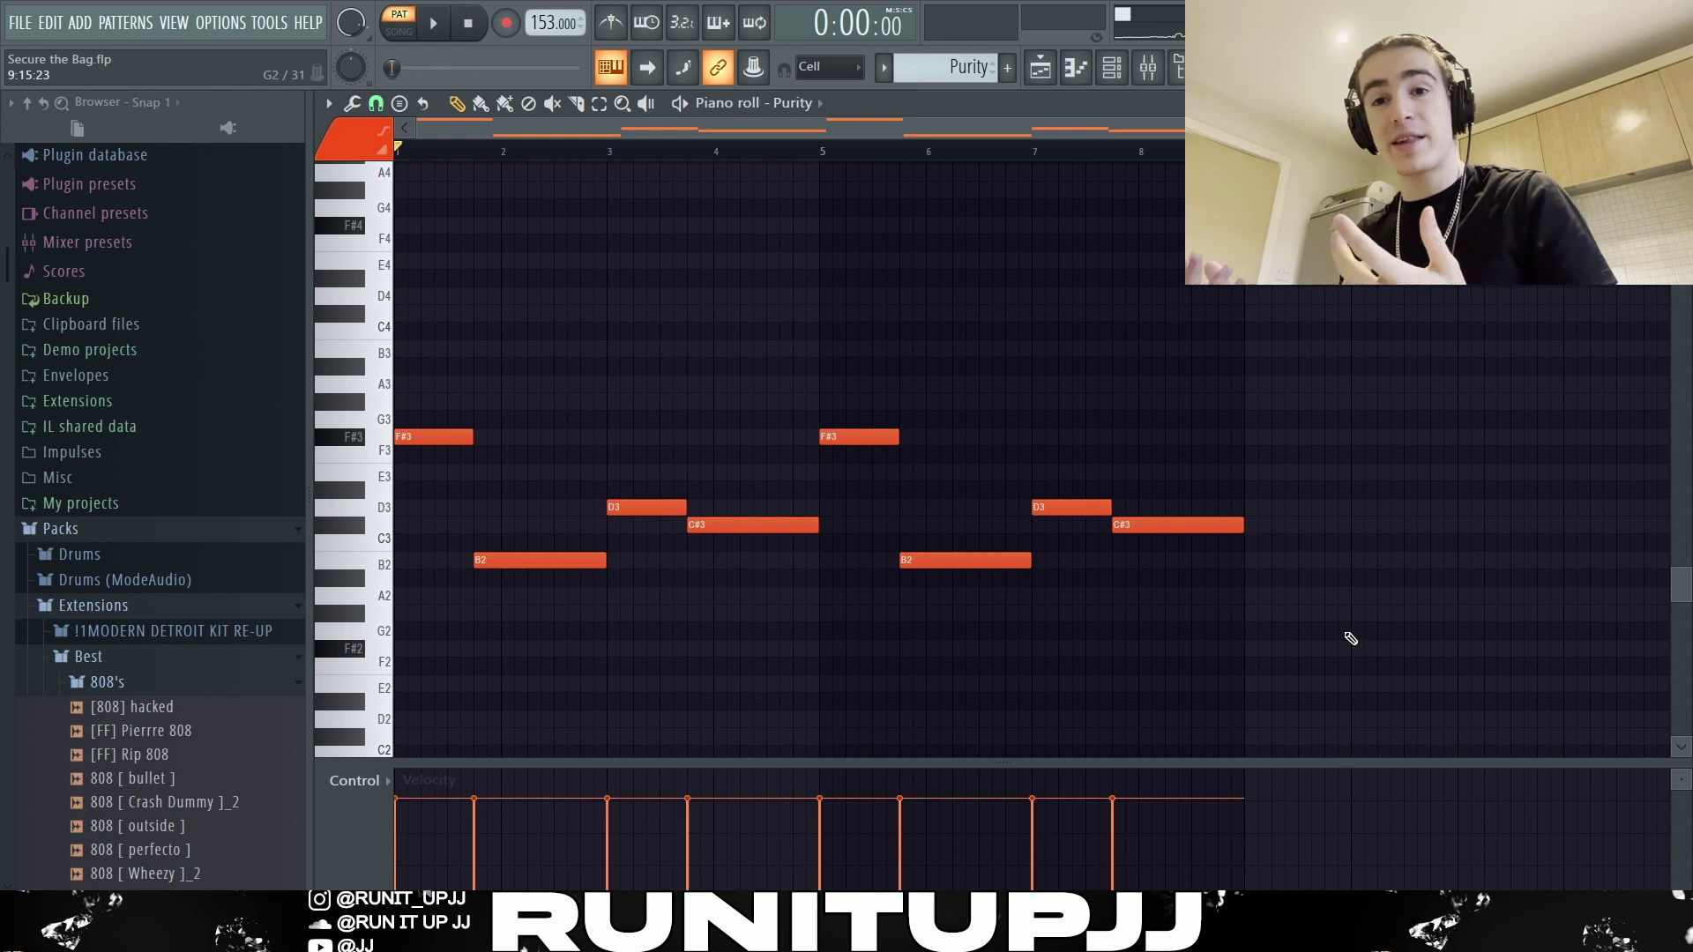
{"action": "key", "text": "space"}
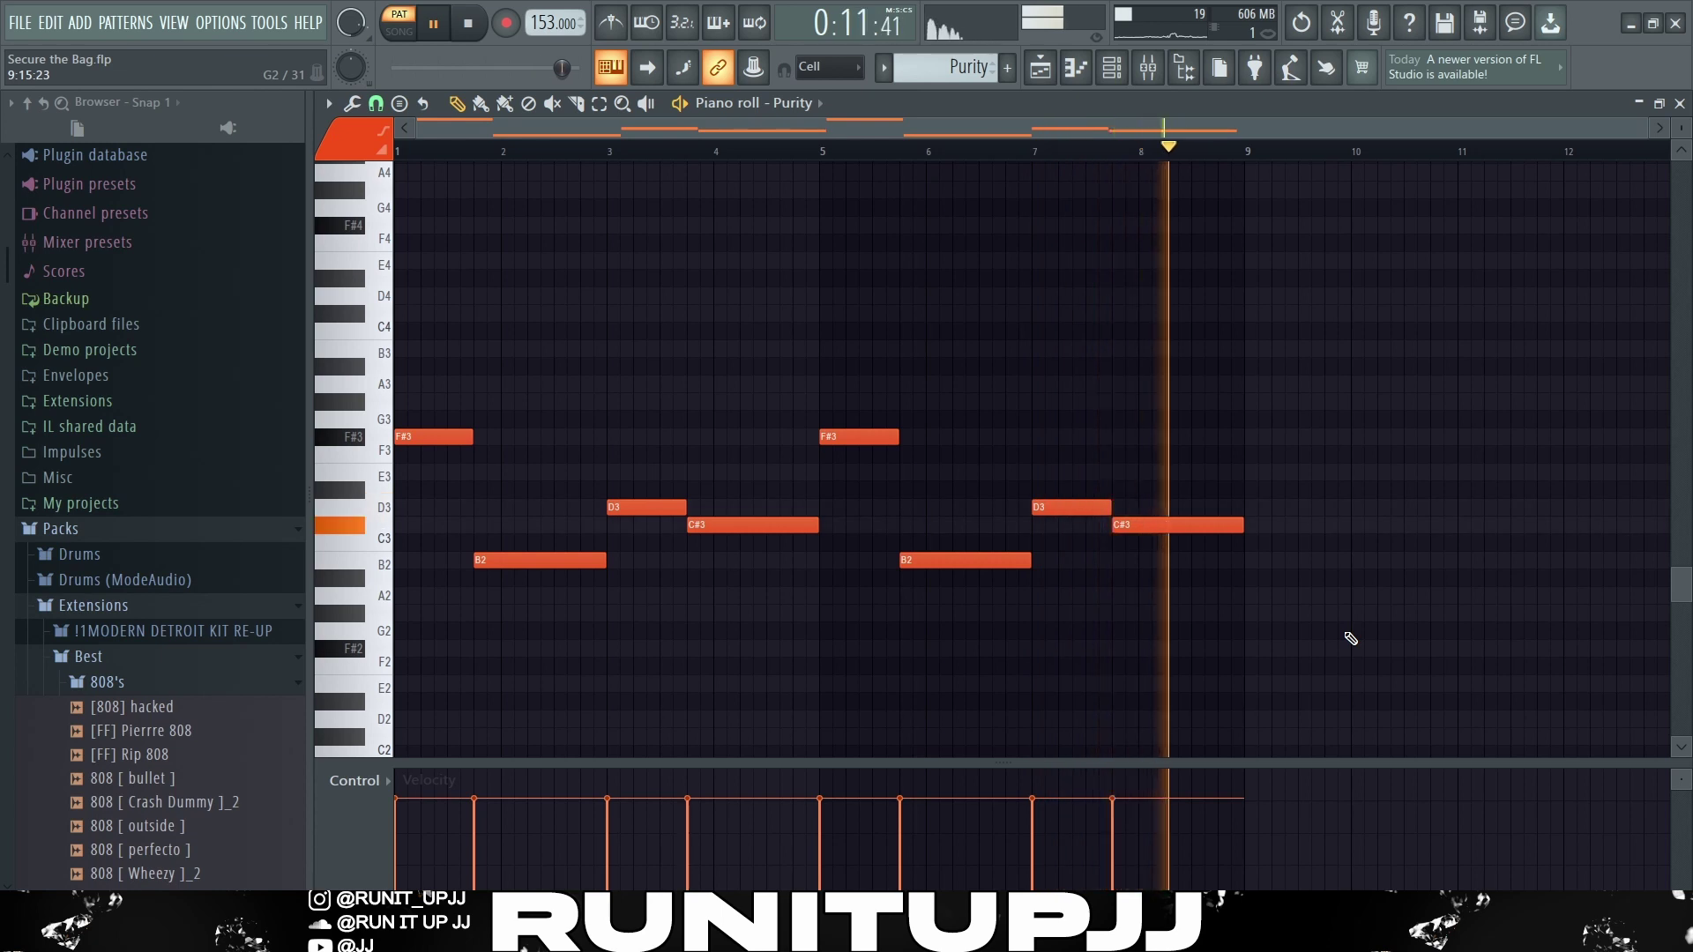
{"action": "key", "text": "space"}
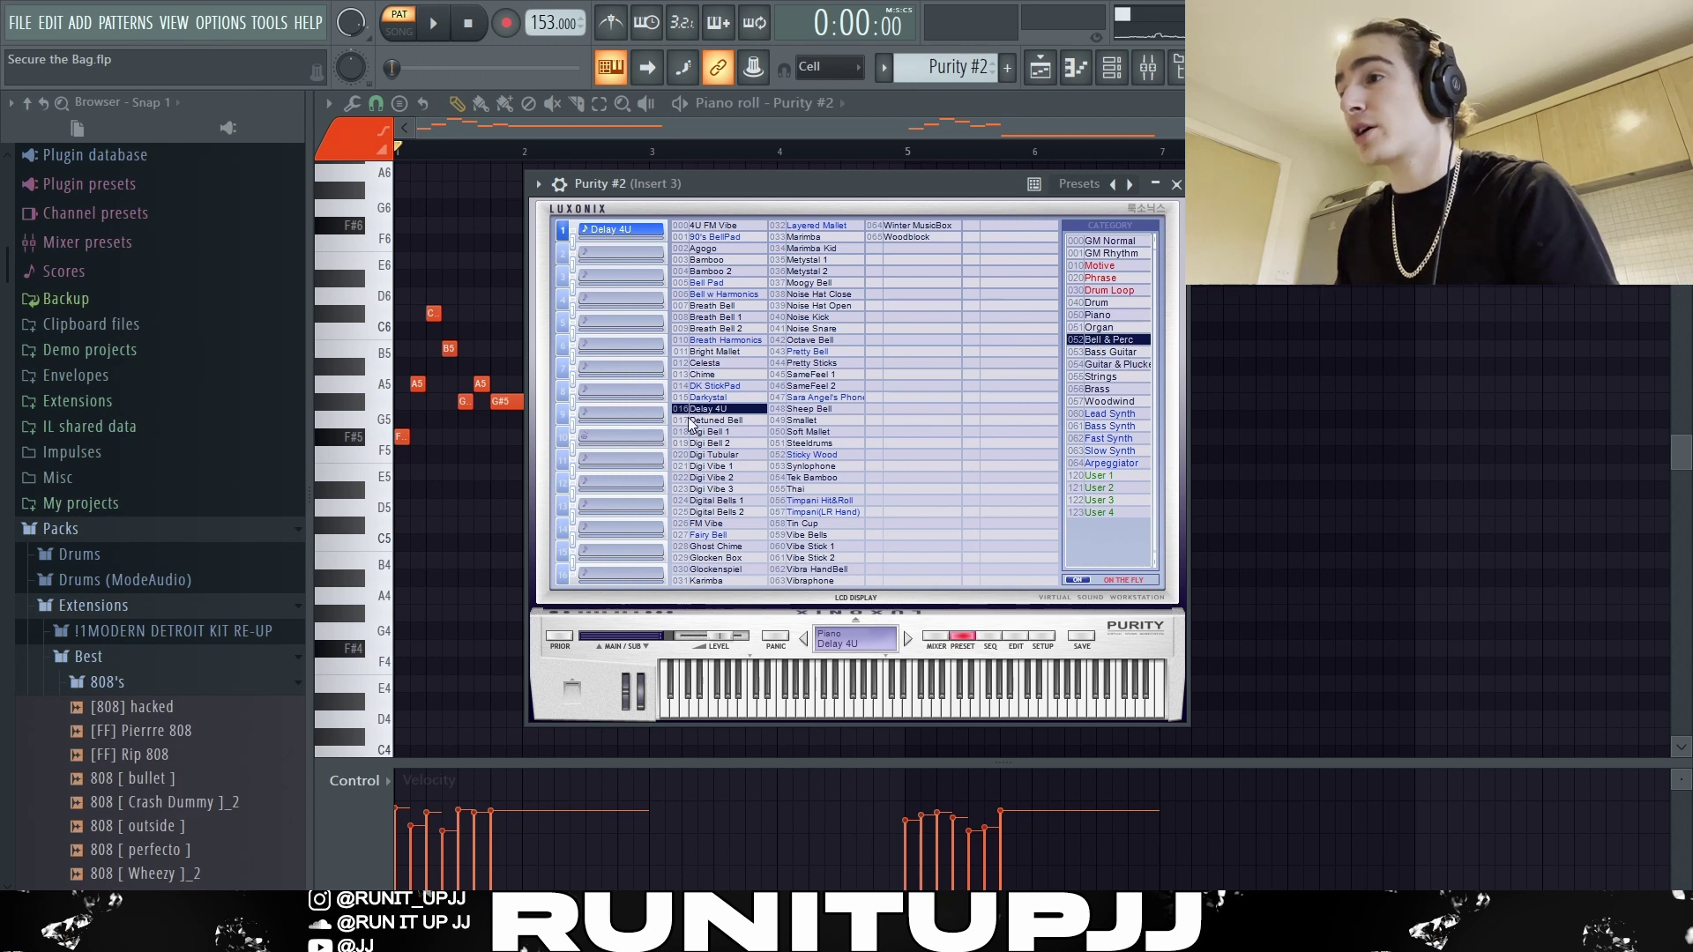
Step: View the Delay 4U synth parameters, then select both six-note melody phrases
{"action": "left_click", "coordinate": [1015, 636]}
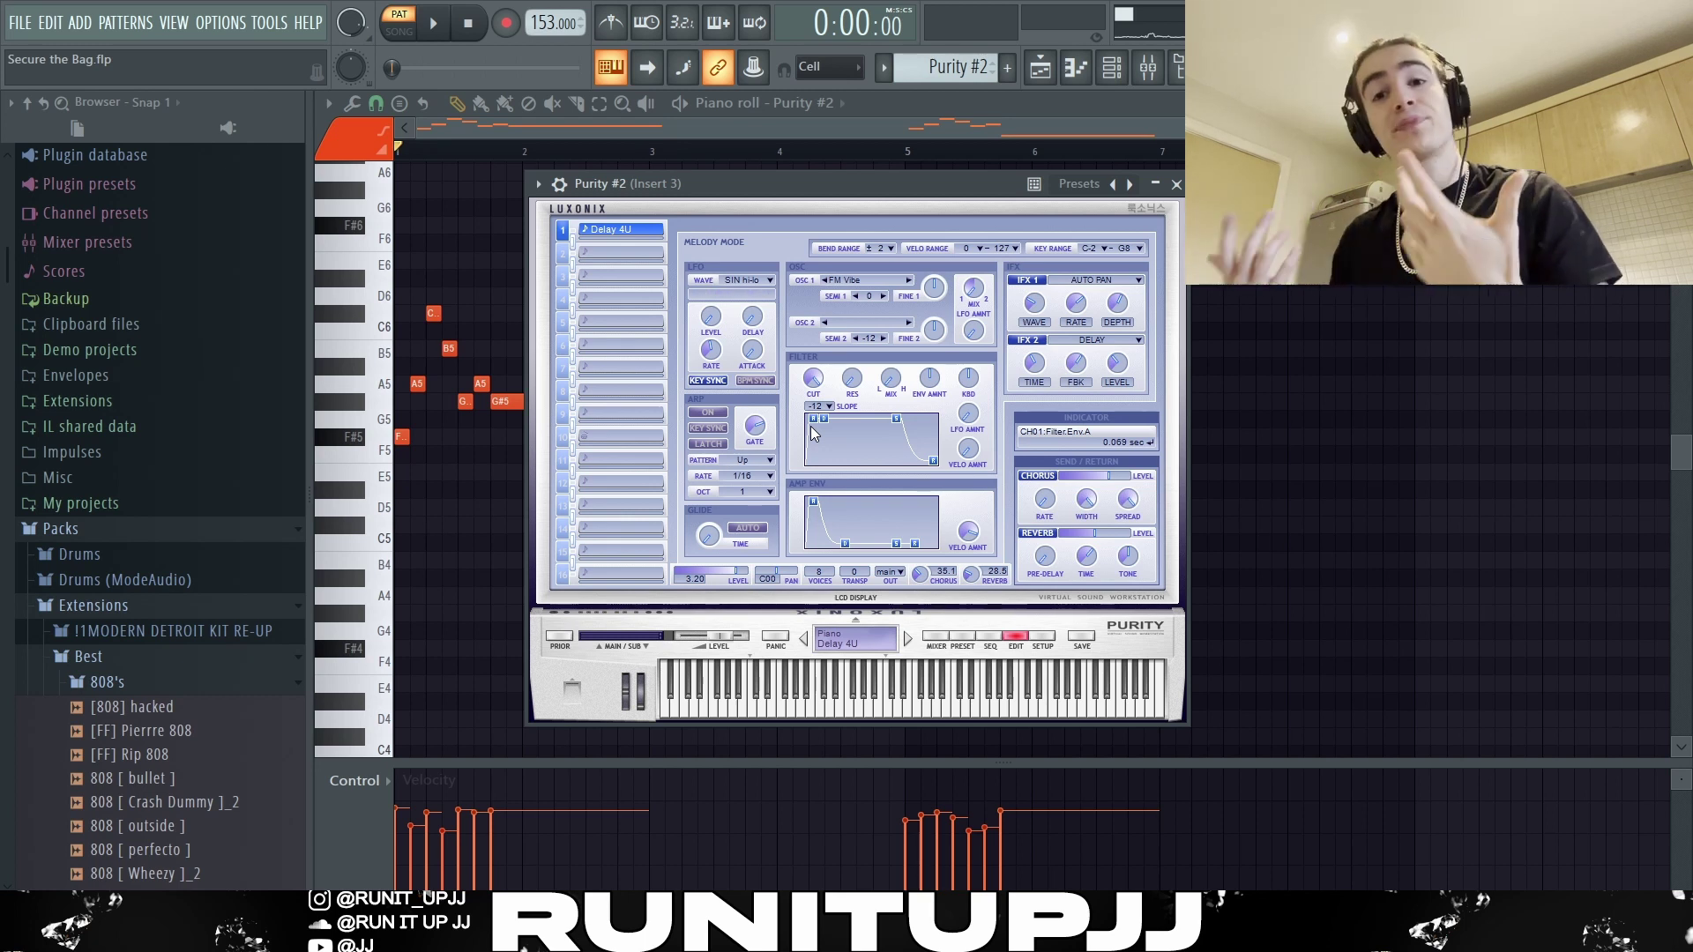
{"action": "left_click", "coordinate": [399, 308]}
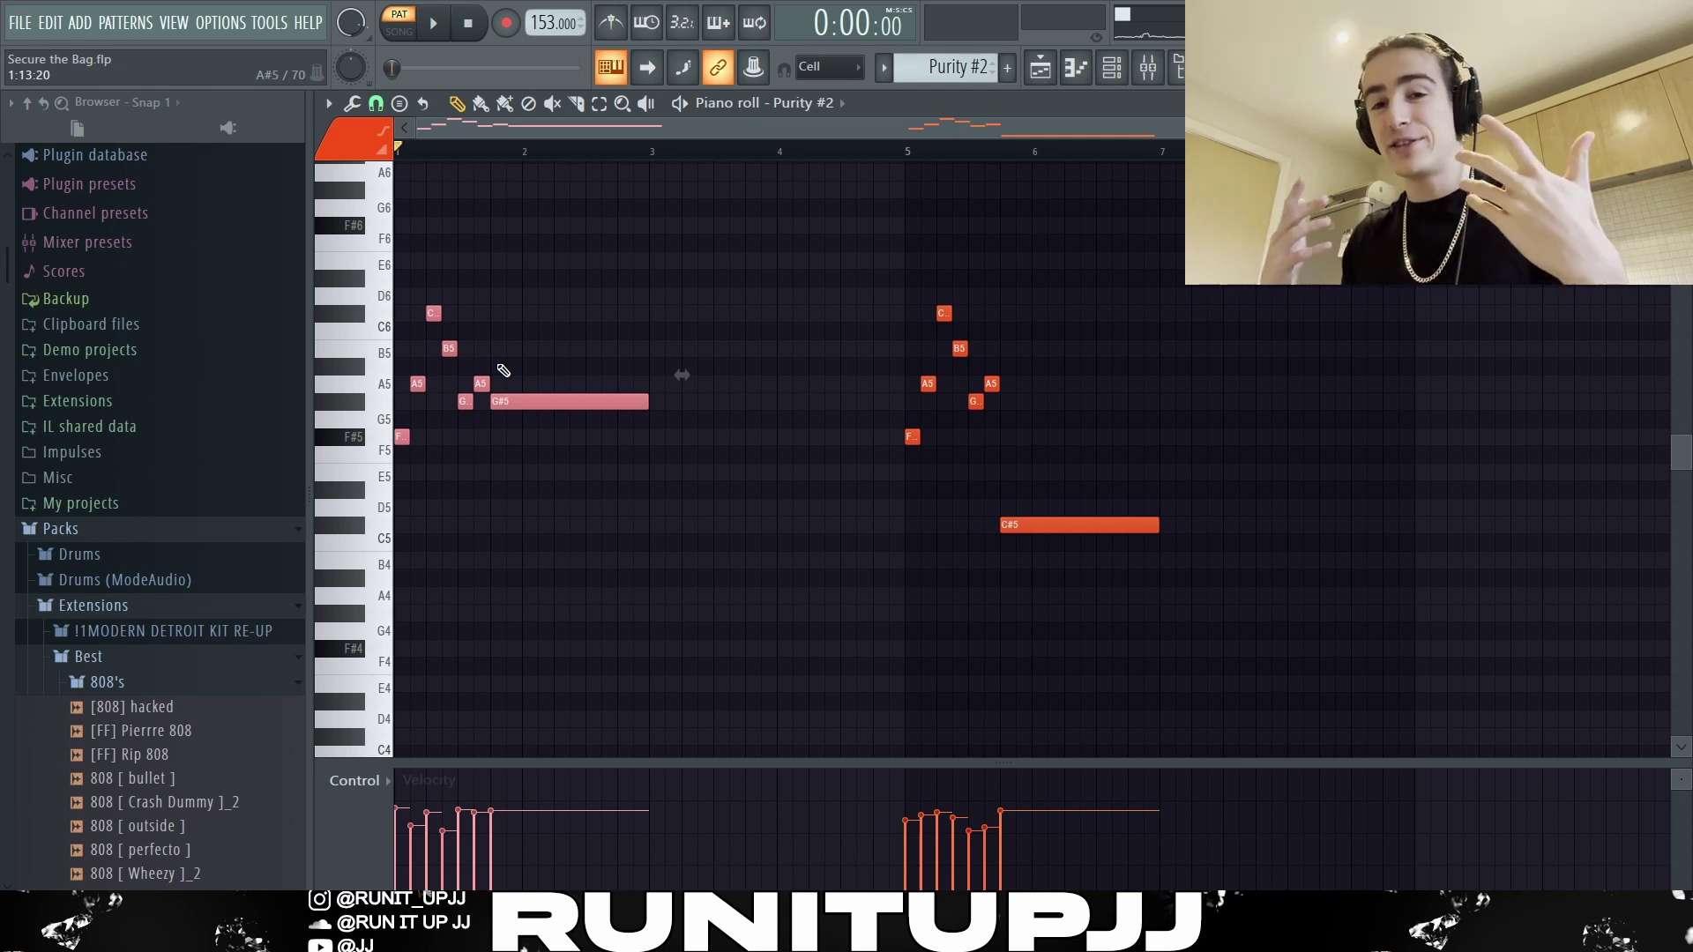
{"action": "left_click_drag", "start_coordinate": [484, 289], "coordinate": [388, 514]}
{"action": "left_click_drag", "start_coordinate": [1013, 477], "coordinate": [891, 291]}
{"action": "left_click", "coordinate": [721, 362]}
Step: Select the long G#5 and C#5 notes, deselect them, and launch the randomizer
{"action": "left_click", "coordinate": [617, 401], "text": "ctrl"}
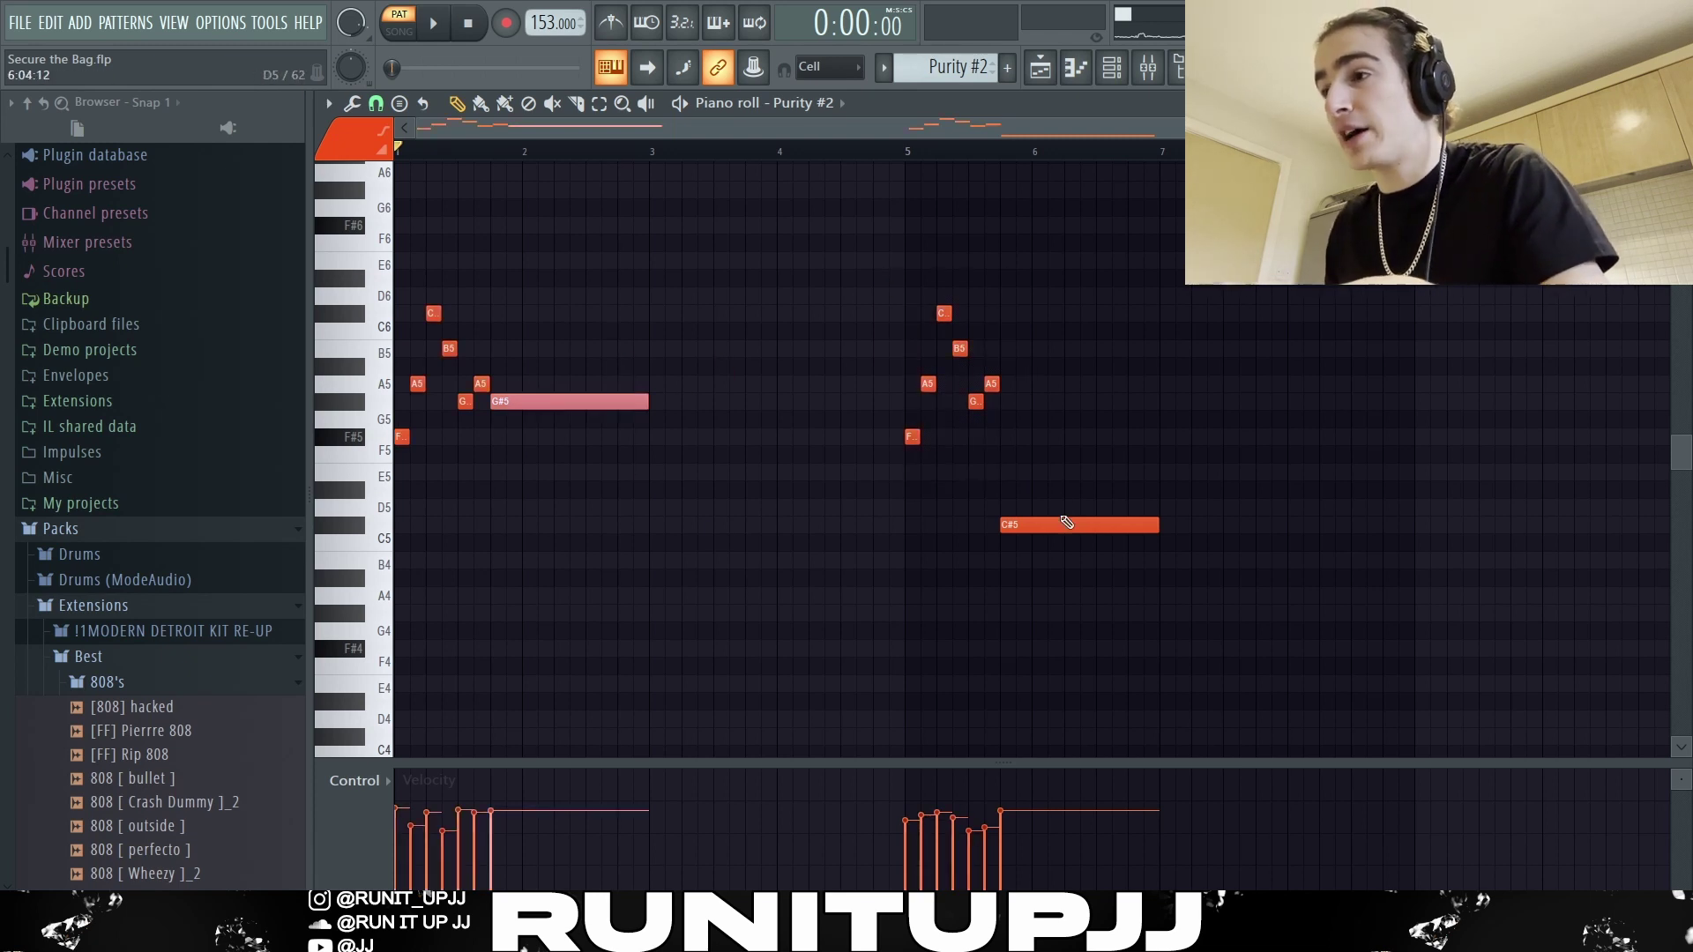
{"action": "left_click", "coordinate": [1049, 525], "text": "ctrl"}
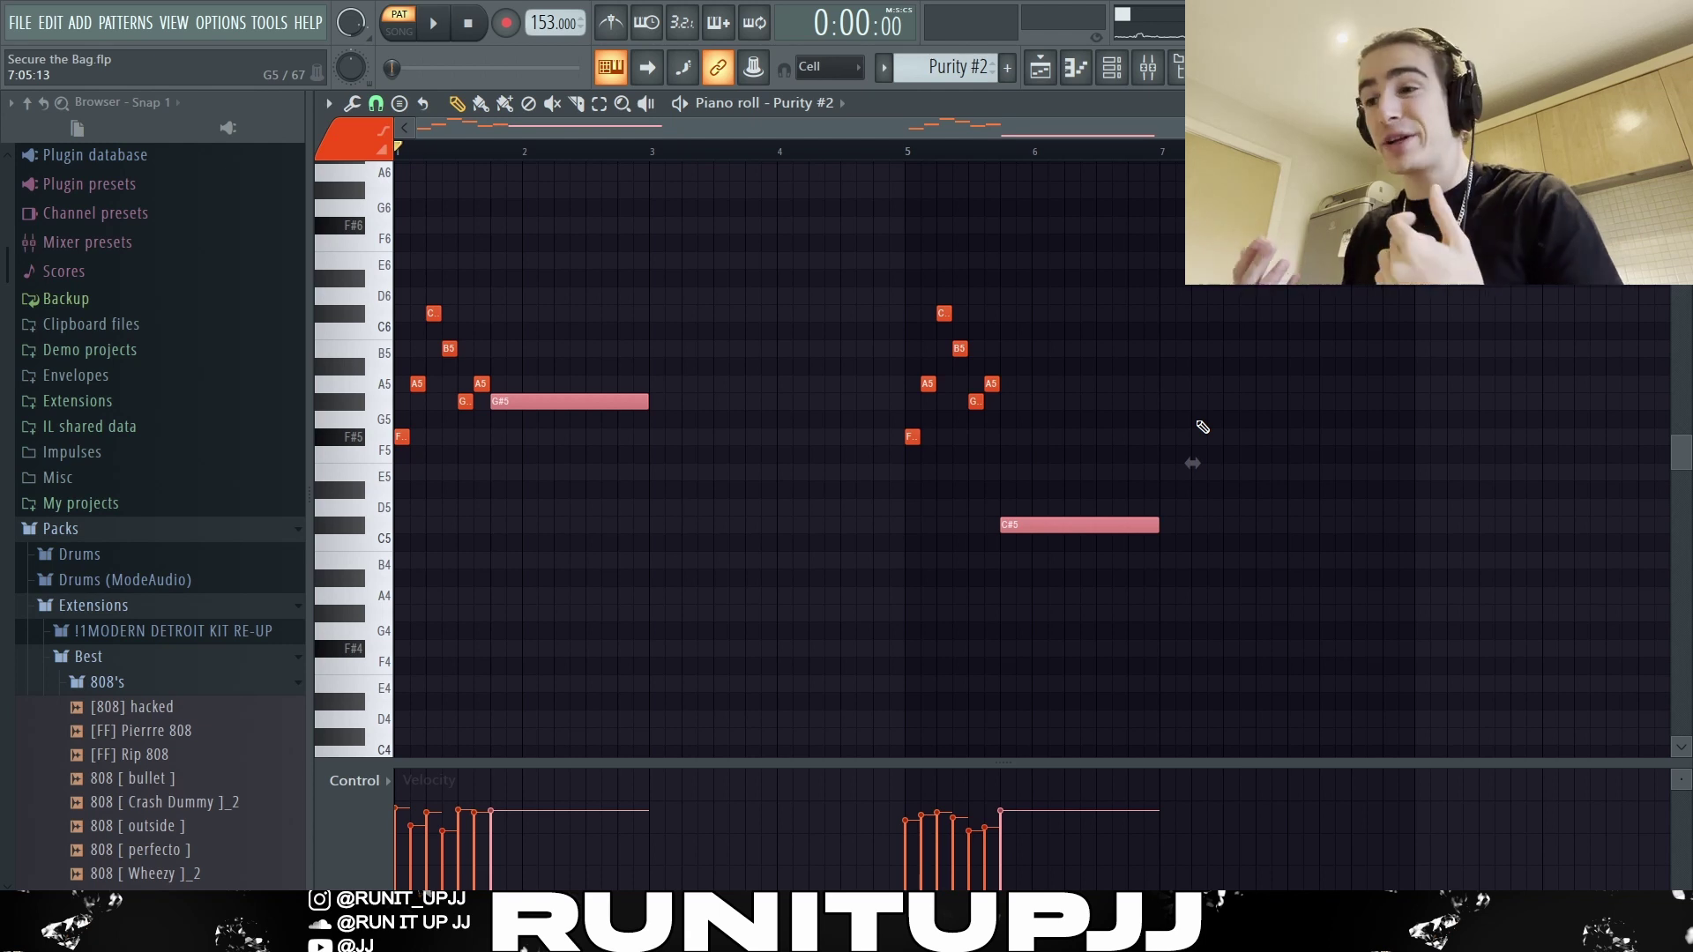
{"action": "key", "text": "ctrl+d"}
{"action": "key", "text": "alt+r"}
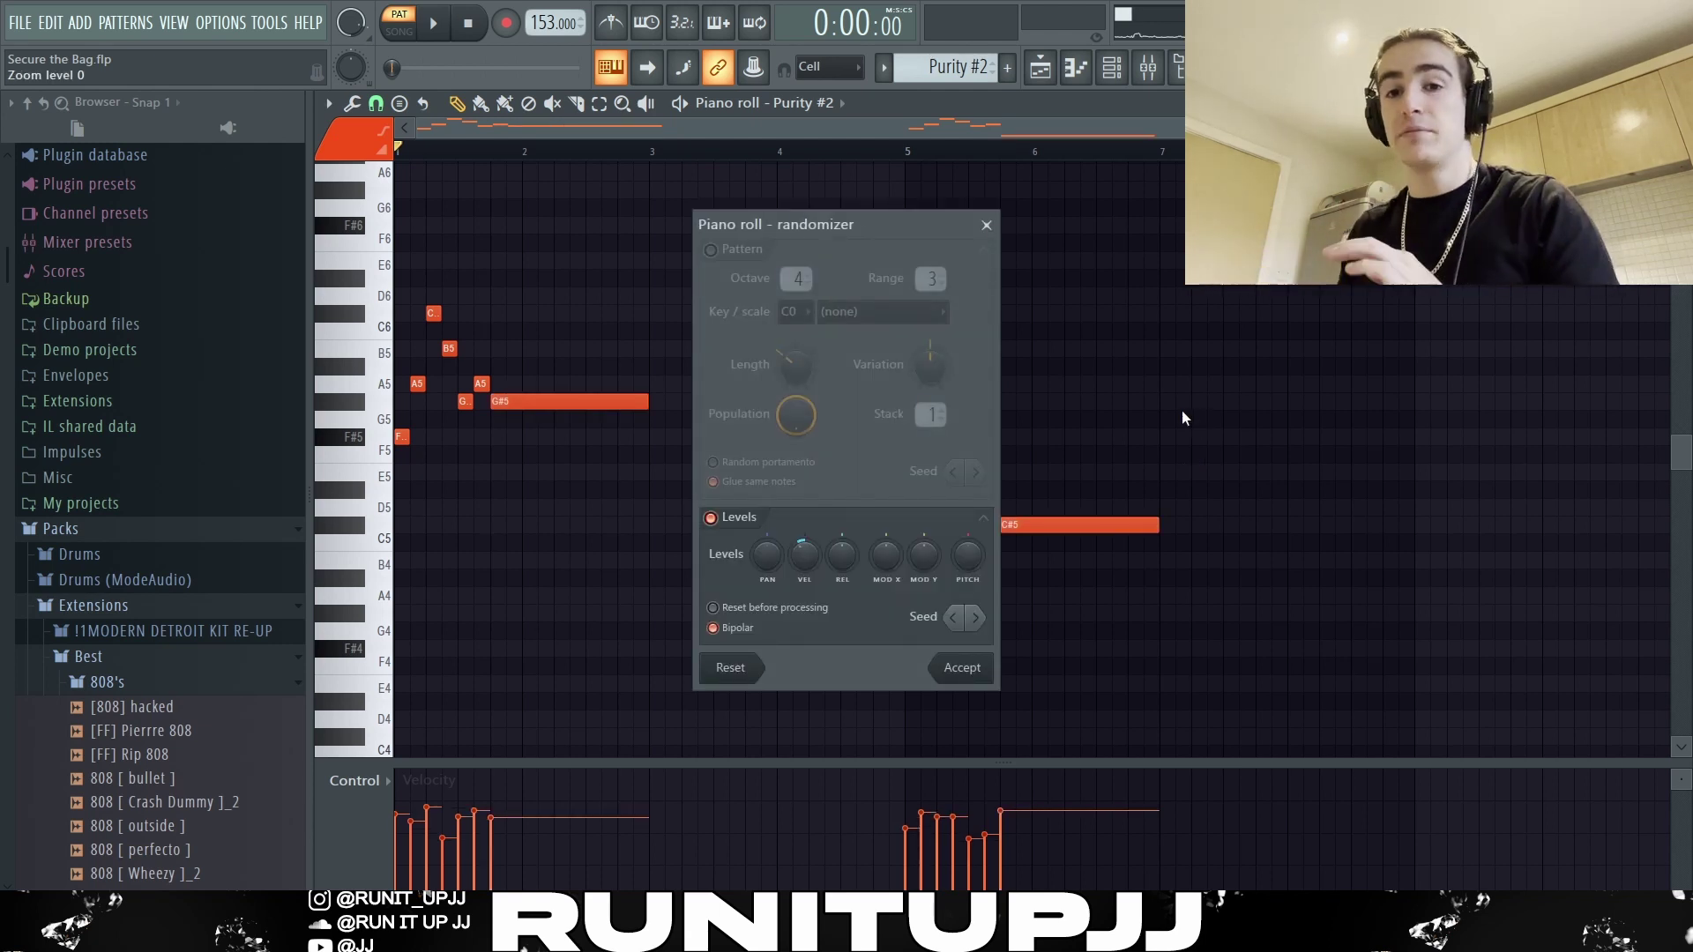
Step: Close the randomizer unapplied and play then stop the Purity #2 melody
{"action": "left_click", "coordinate": [987, 226]}
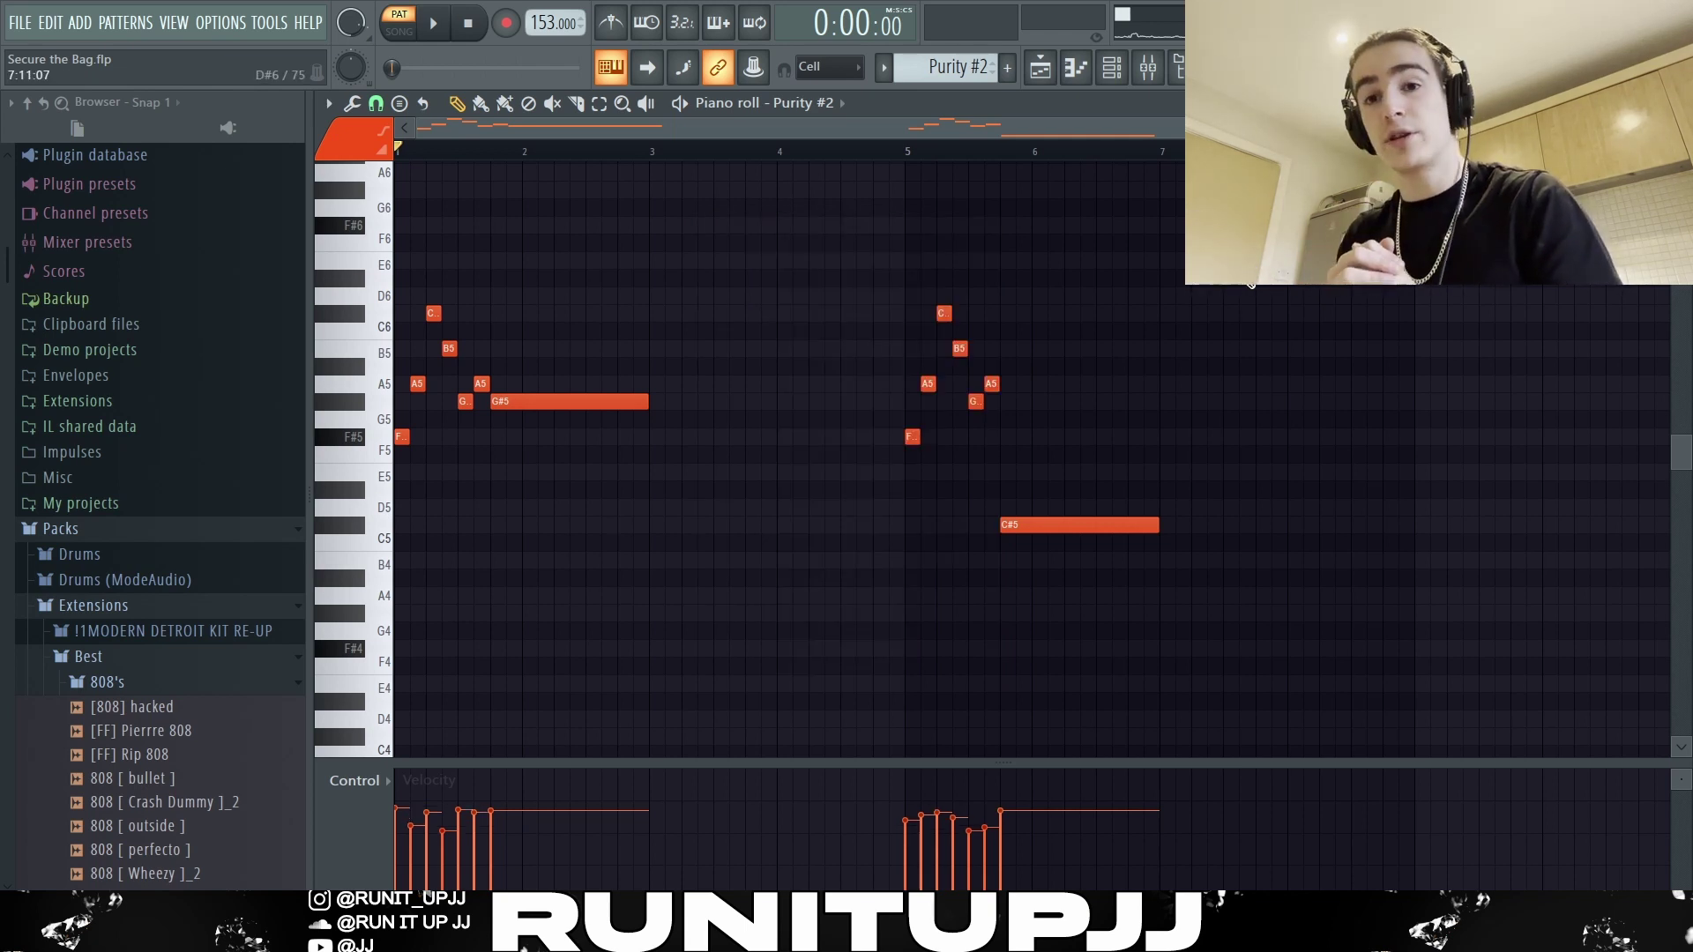
{"action": "key", "text": "space"}
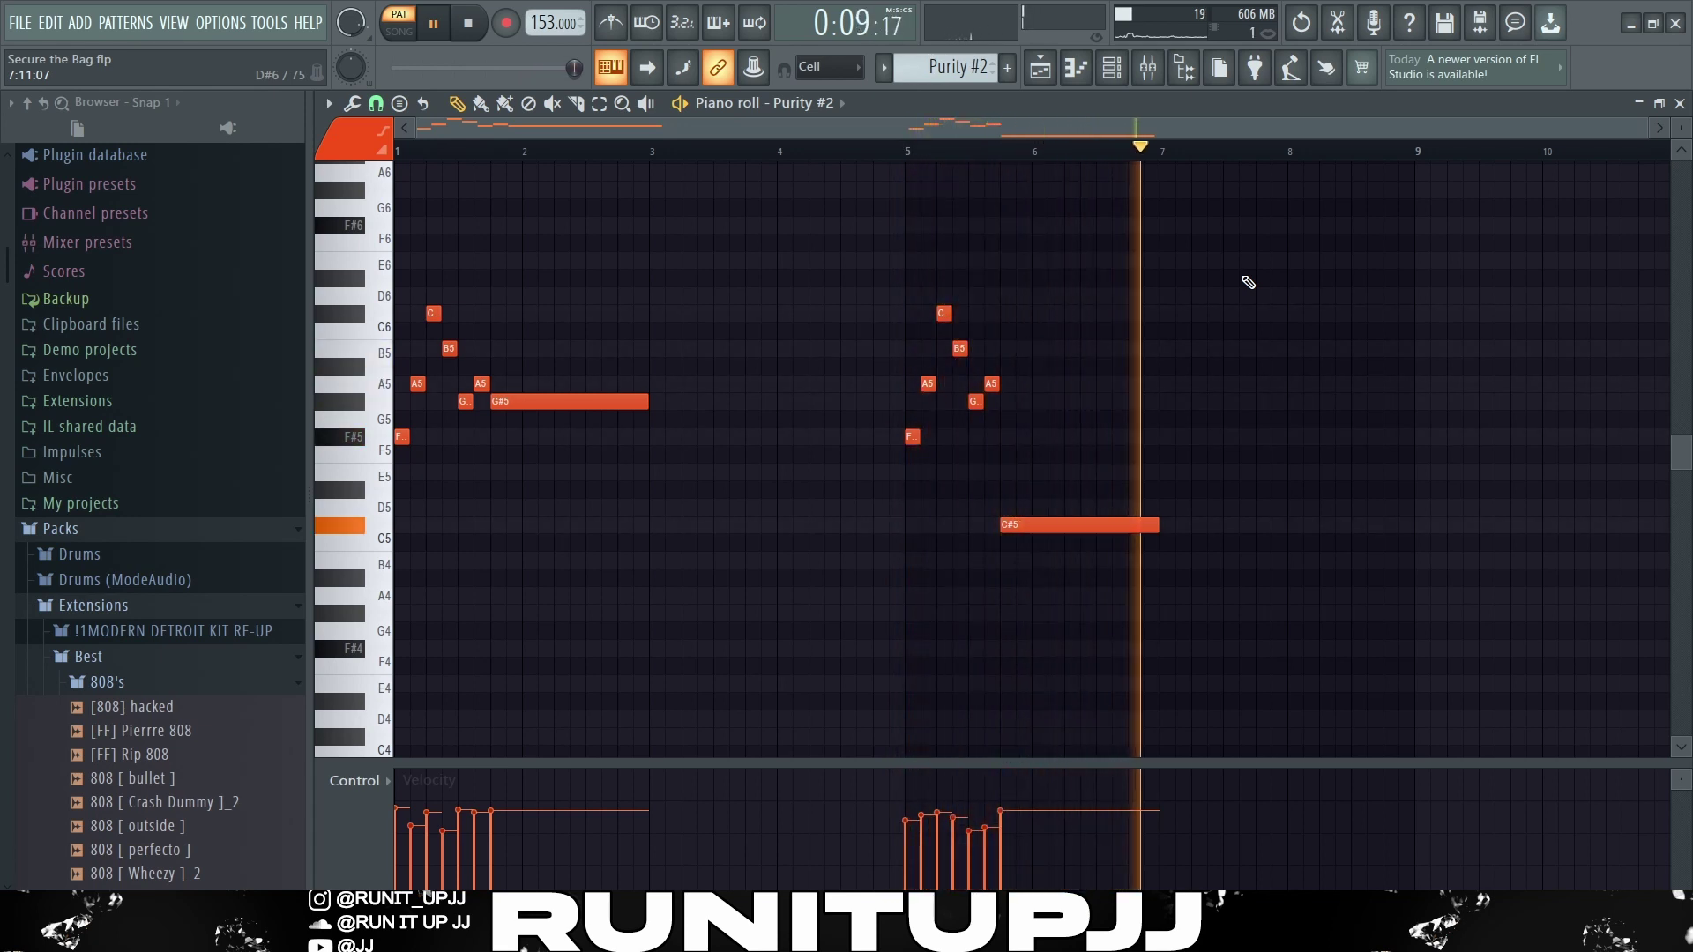
{"action": "key", "text": "space"}
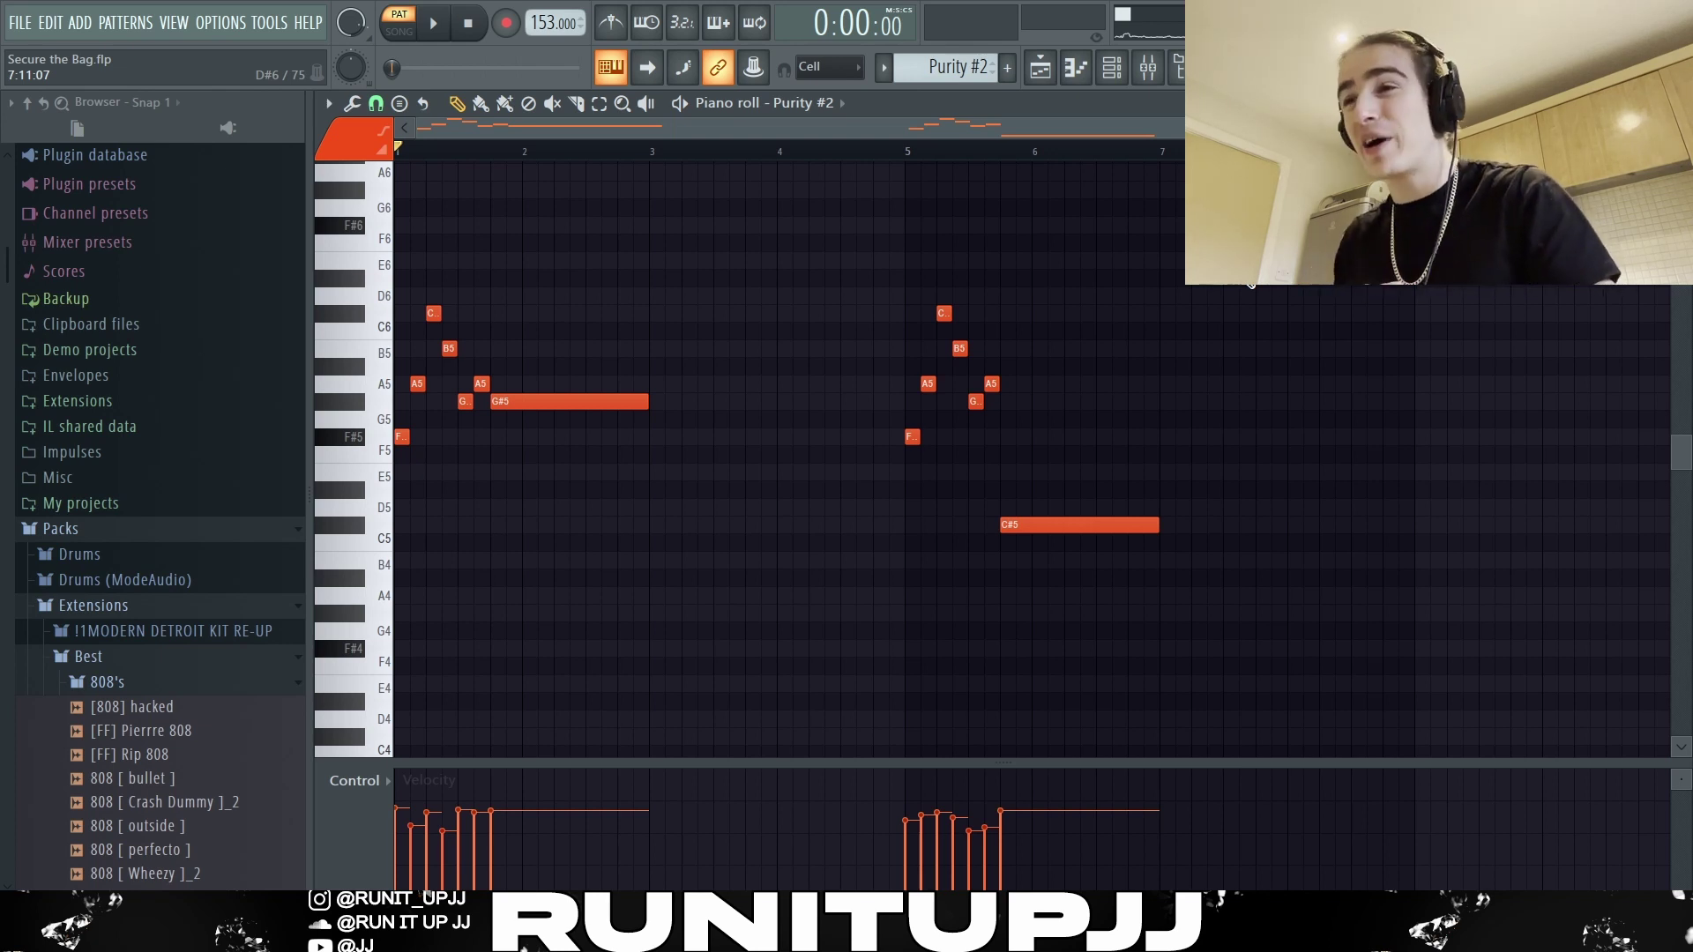
Step: Review Insert 3's Parametric EQ 2, Fruity Chorus and ValhallaVintageVerb, closing each
{"action": "key", "text": "F9"}
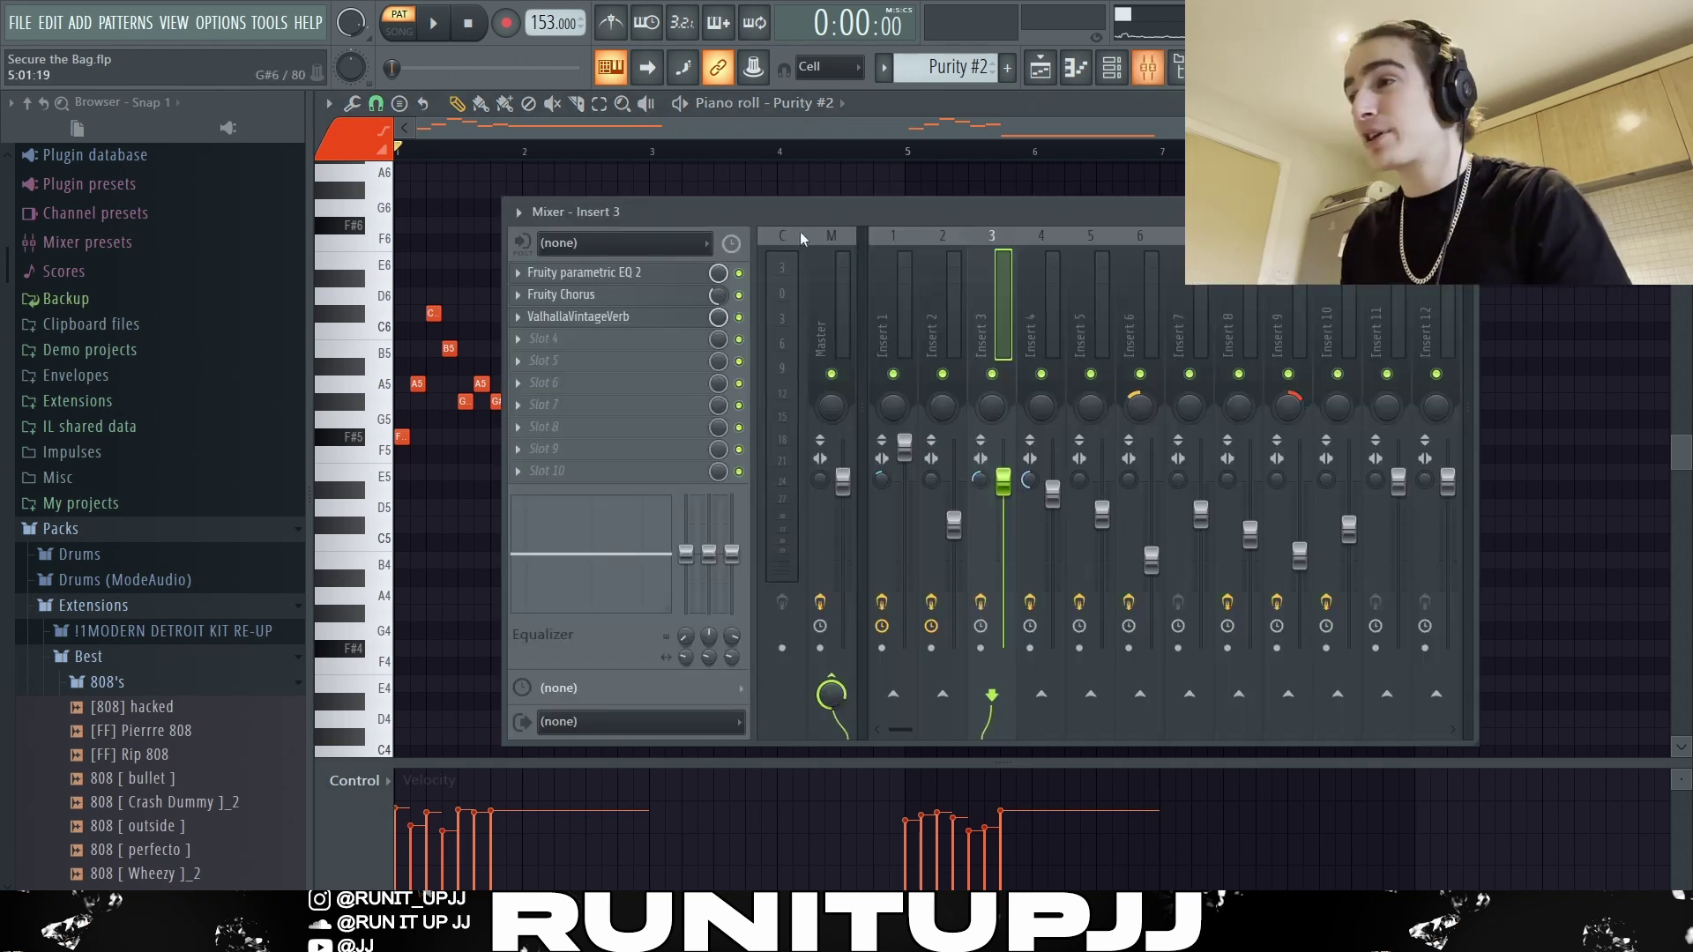
{"action": "left_click", "coordinate": [697, 275]}
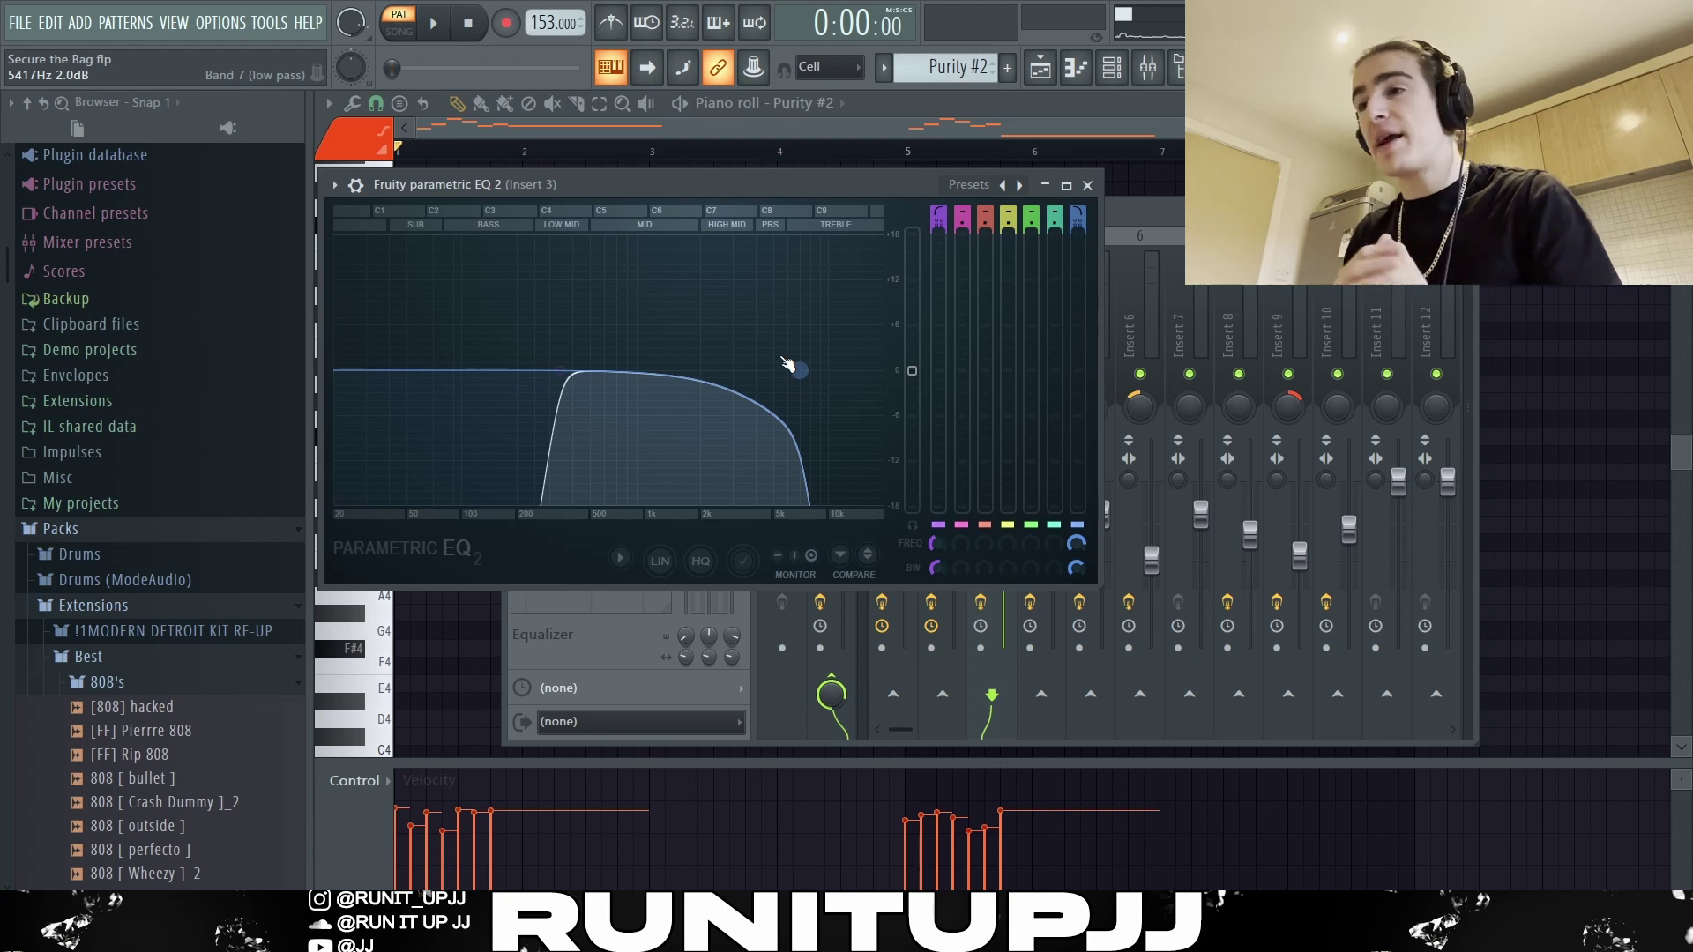
{"action": "left_click", "coordinate": [1087, 185]}
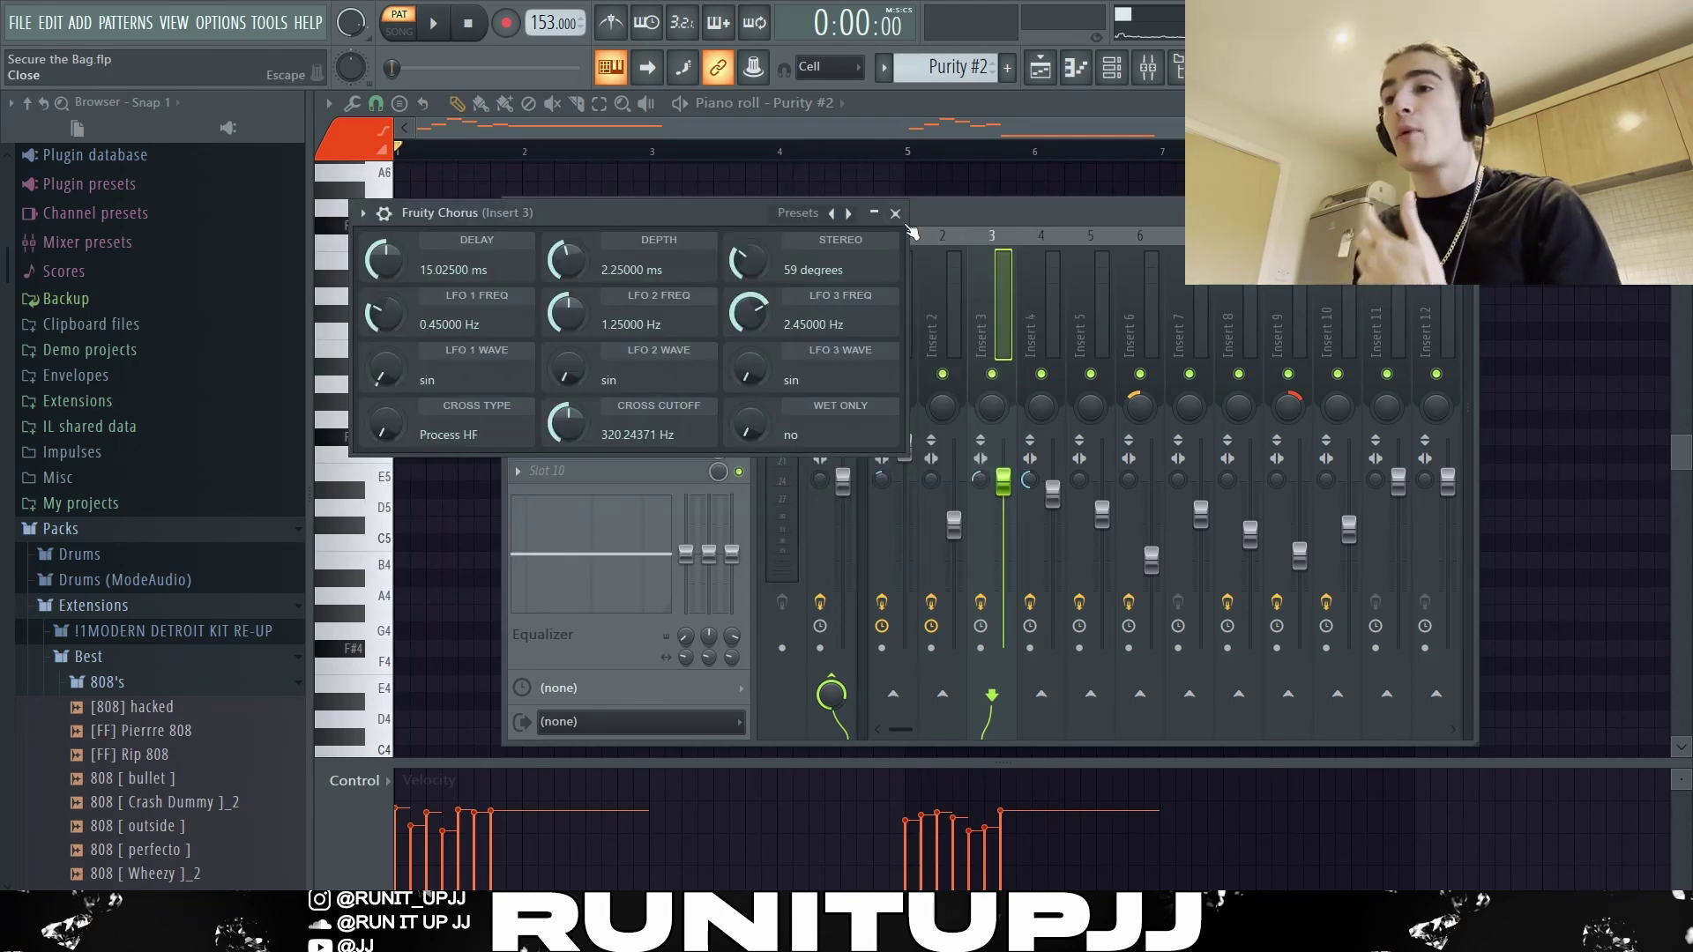
{"action": "left_click_drag", "start_coordinate": [729, 222], "coordinate": [746, 423]}
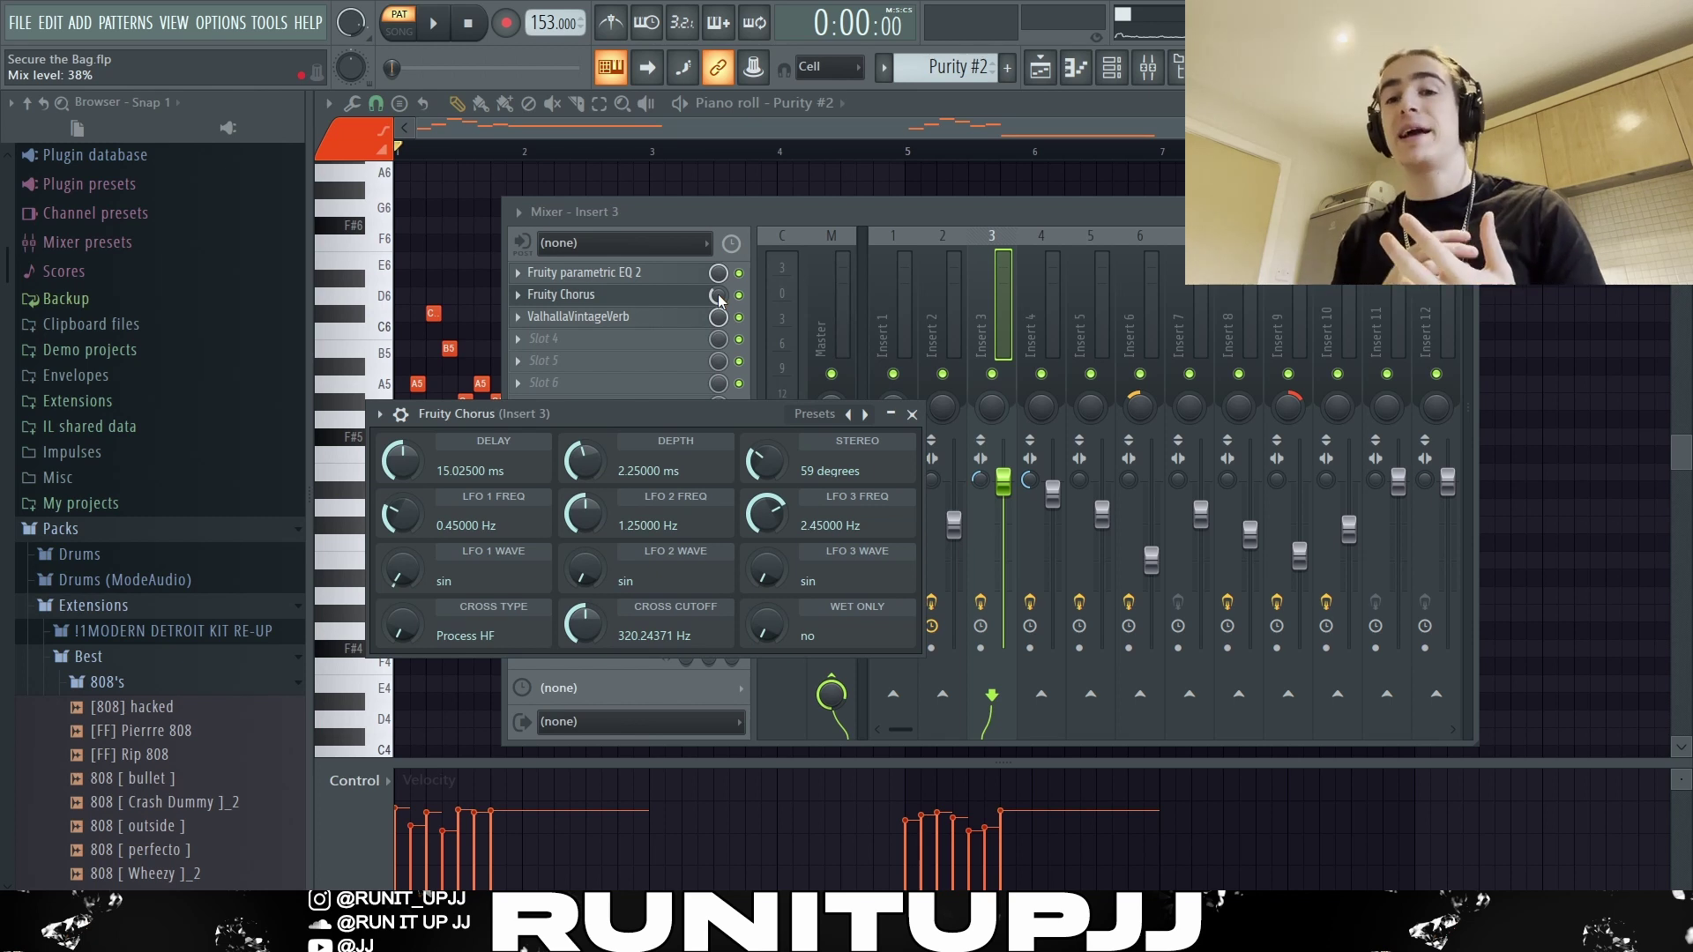
{"action": "left_click", "coordinate": [578, 316]}
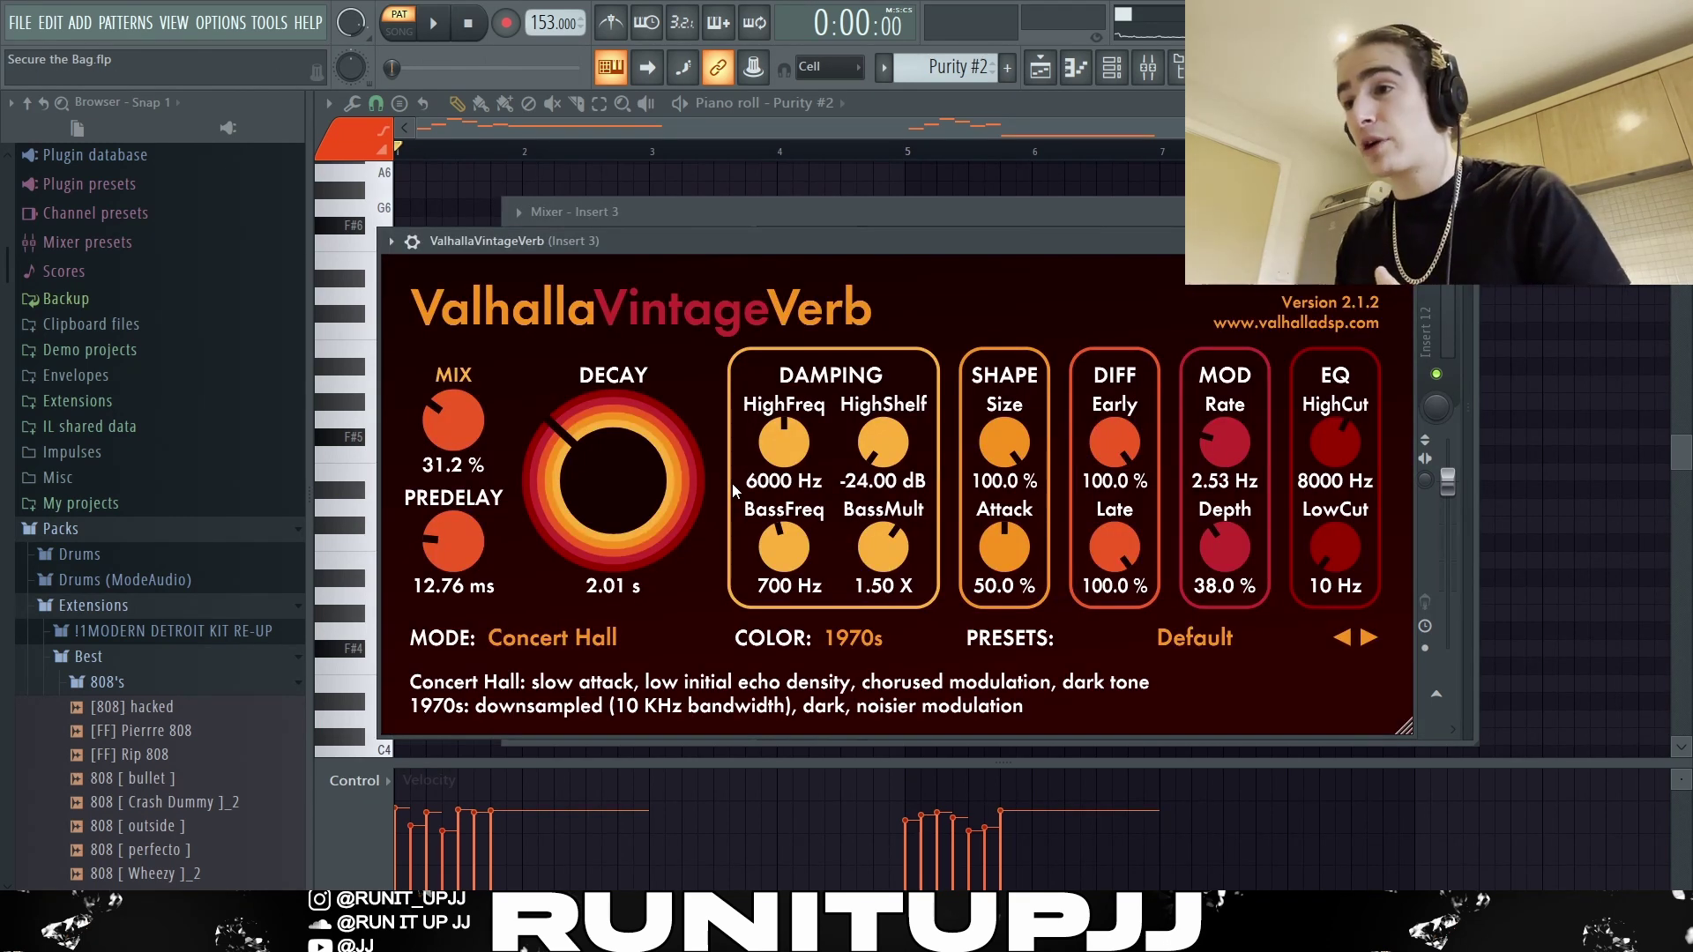
{"action": "key", "text": "Escape"}
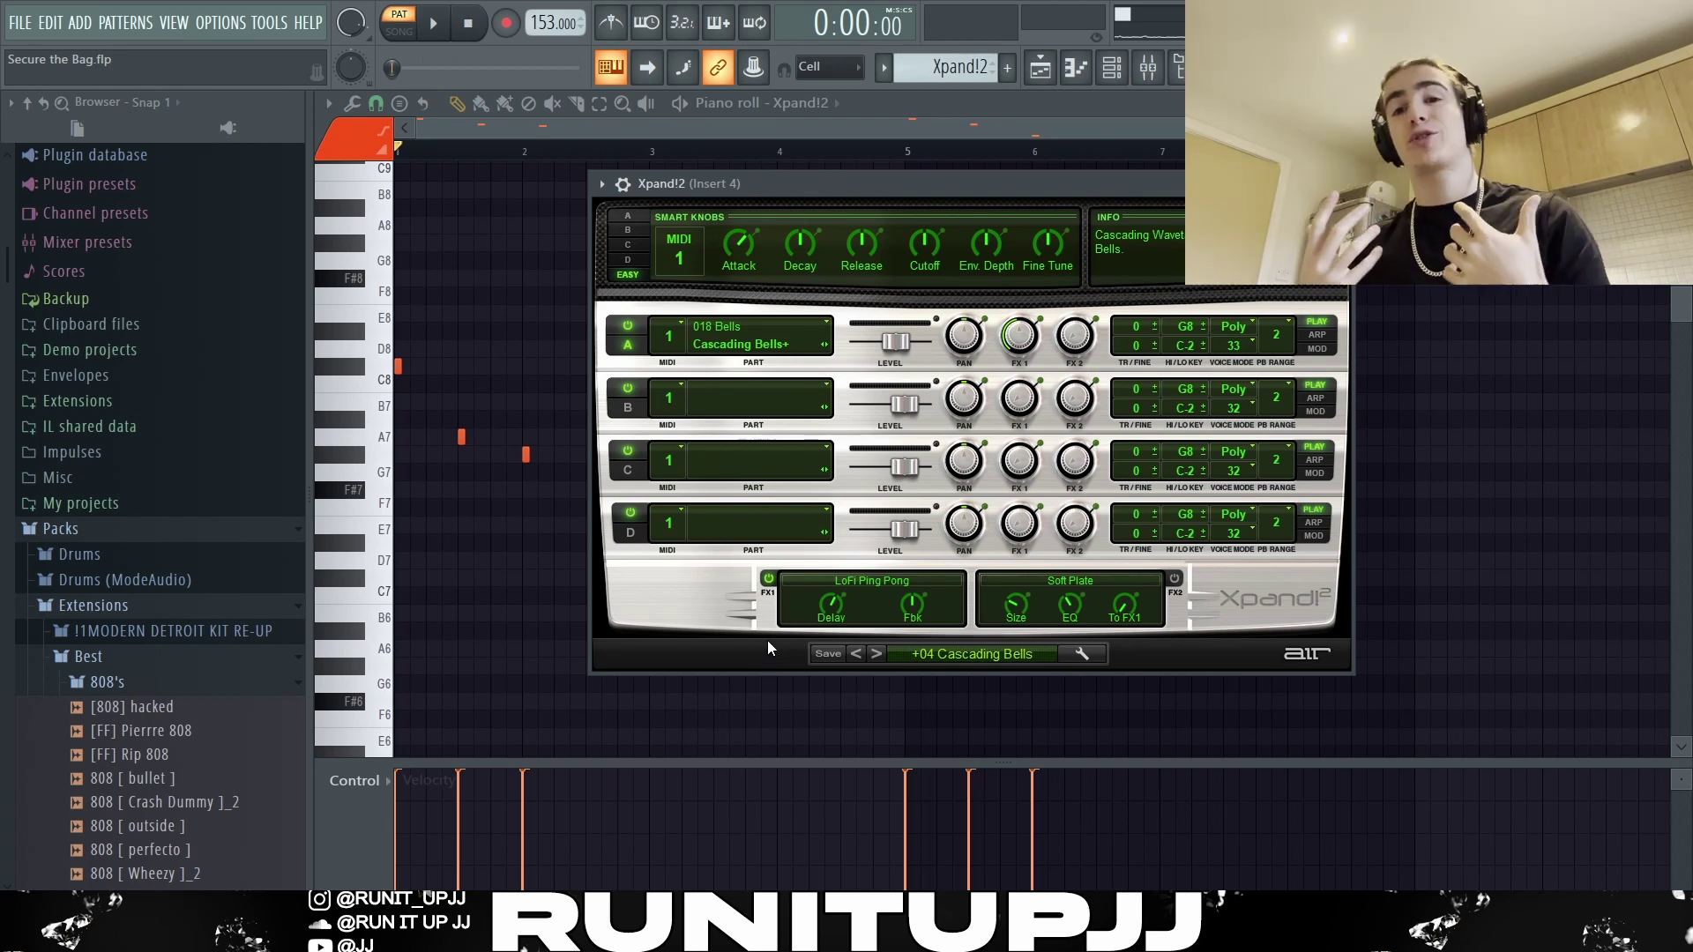
Step: Browse Xpand!2's Bells preset category, then close the preset list and plugin window
{"action": "left_click", "coordinate": [1009, 658]}
{"action": "mouse_move", "coordinate": [946, 813]}
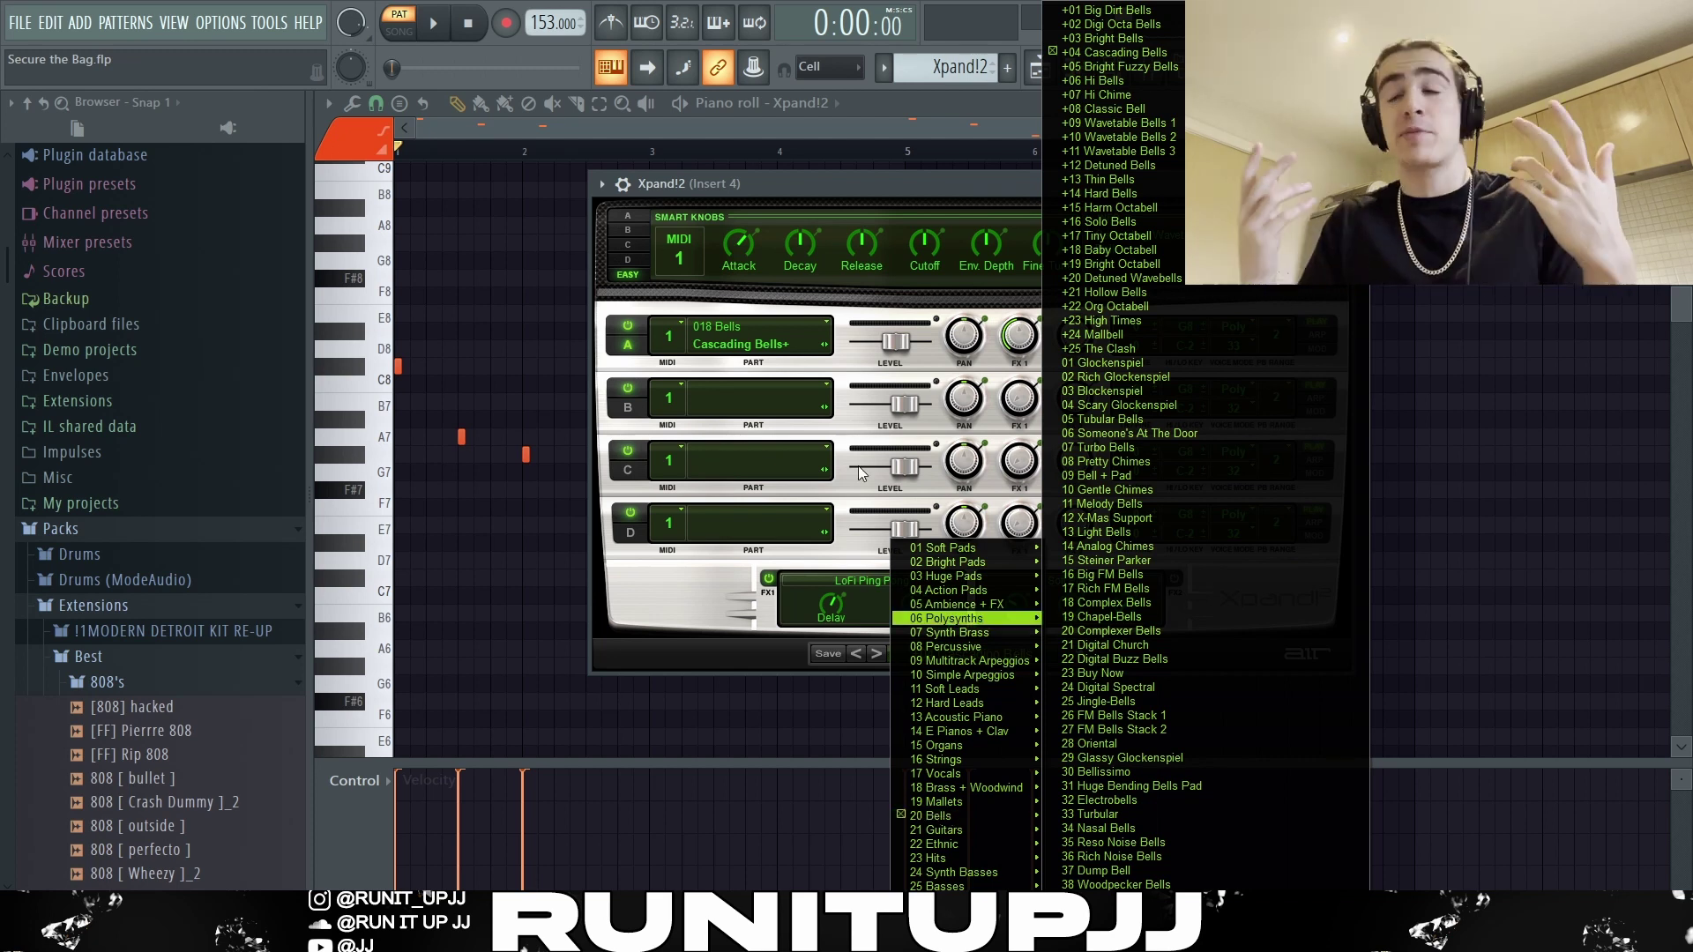
{"action": "left_click", "coordinate": [1177, 224]}
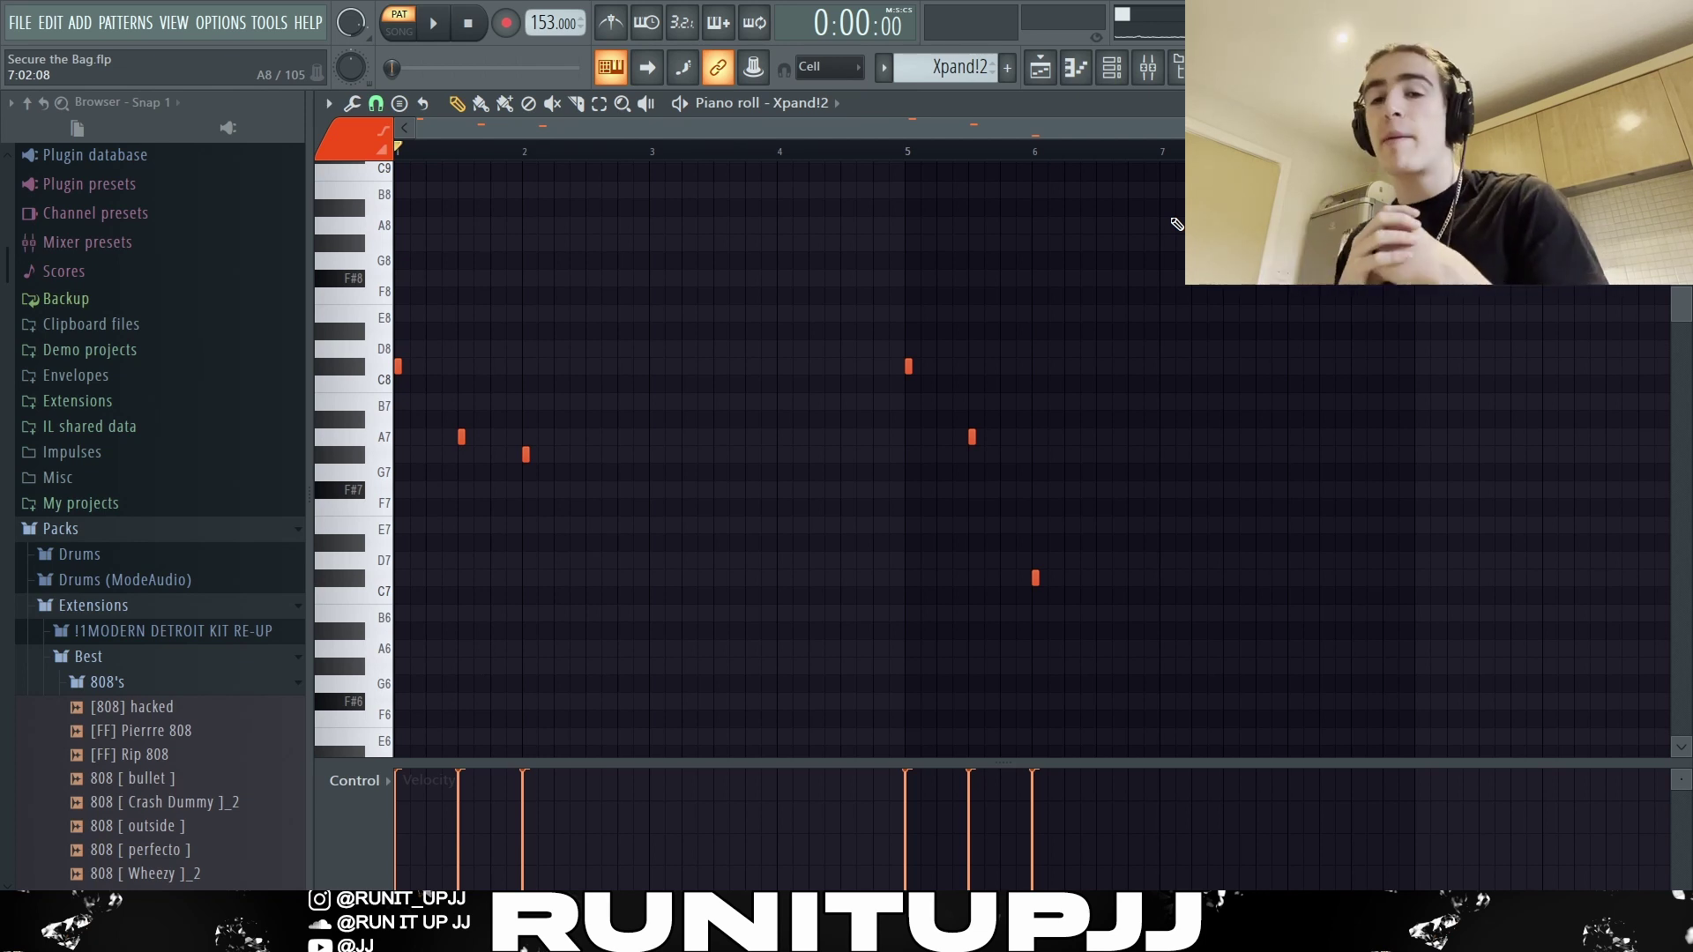
Step: Select the G7 and C7 bell notes, deselect them, and play the bell melody
{"action": "left_click_drag", "start_coordinate": [503, 451], "coordinate": [667, 491]}
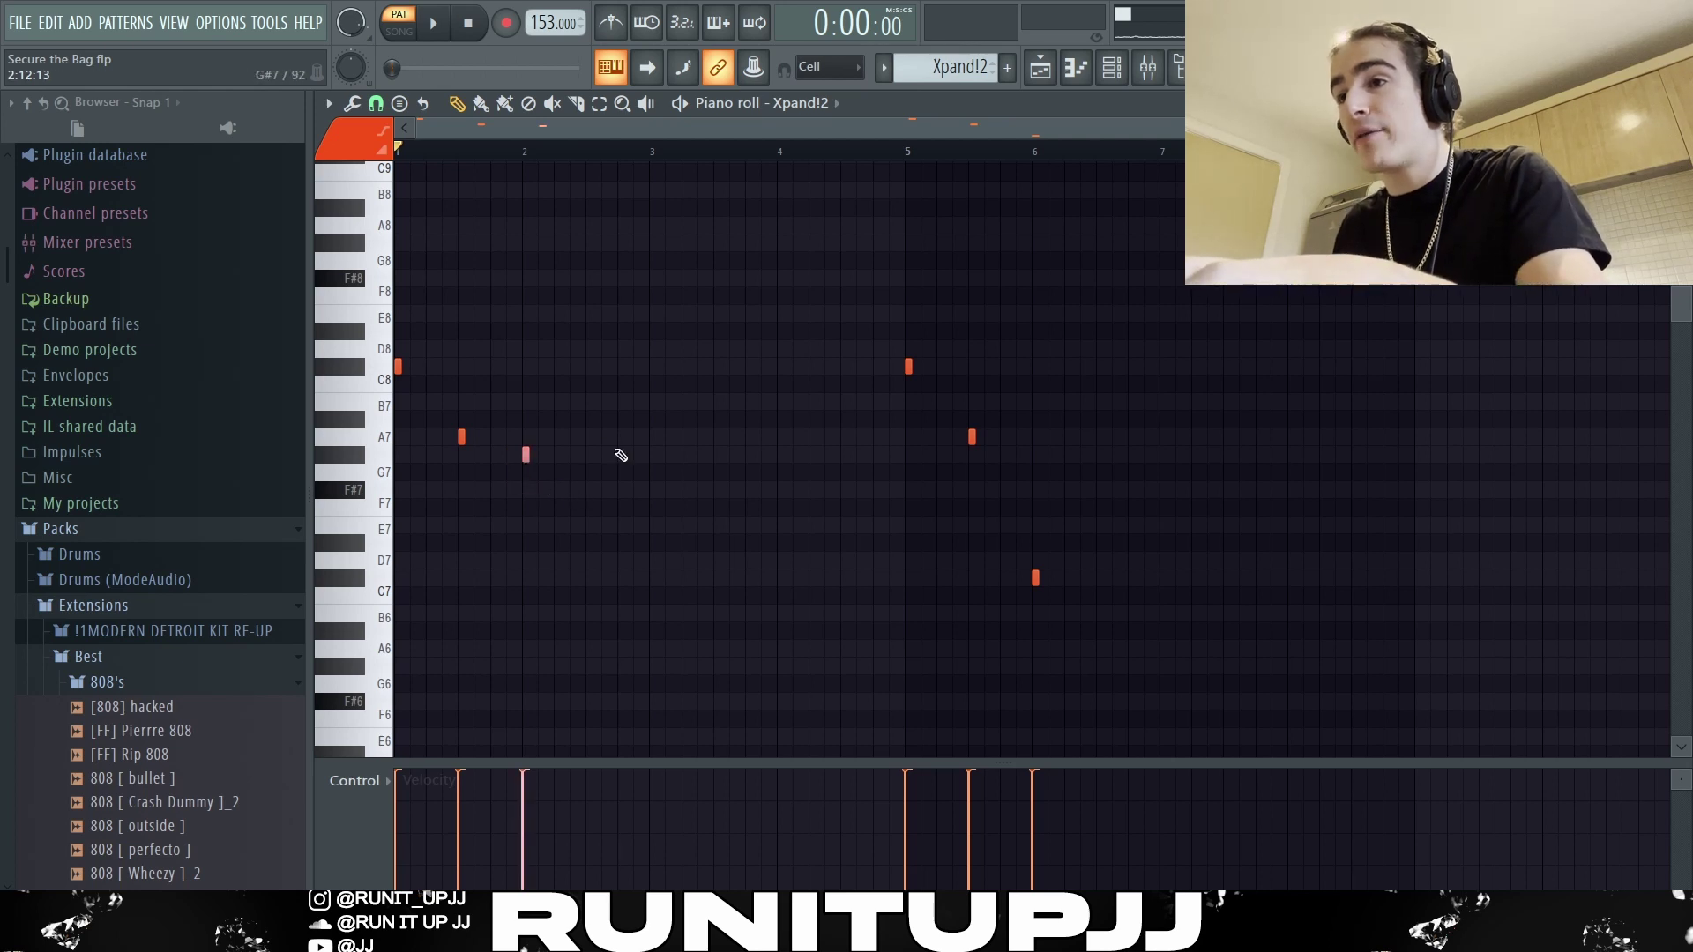
{"action": "left_click", "coordinate": [1035, 578], "text": "shift"}
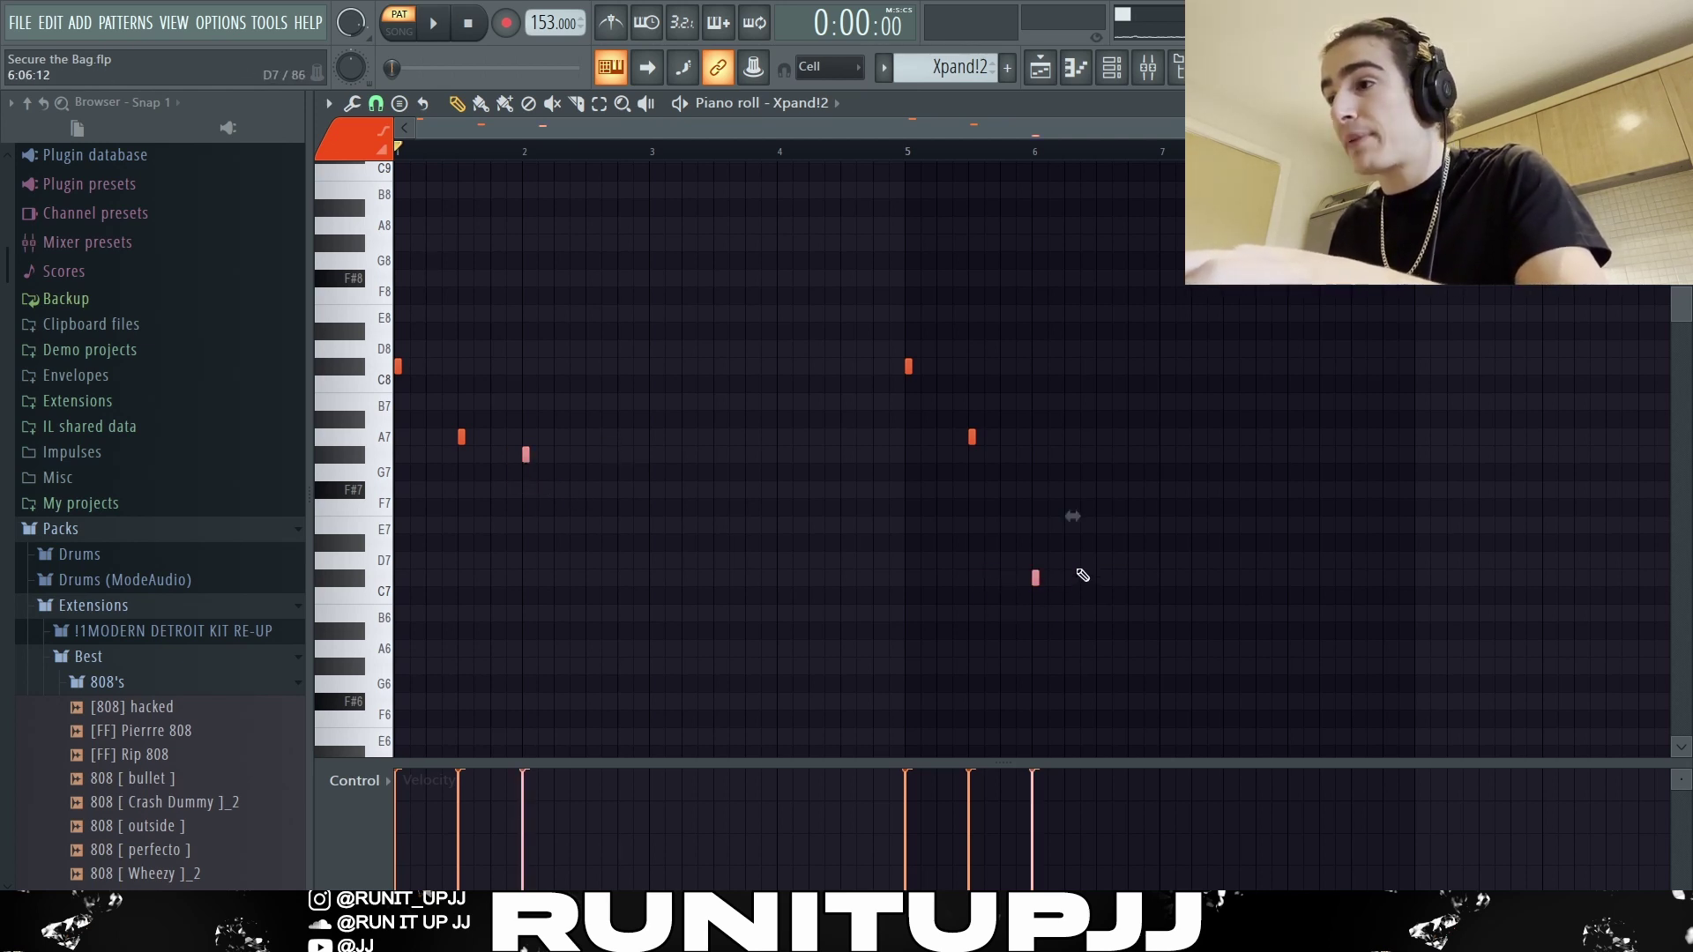
{"action": "key", "text": "ctrl+d"}
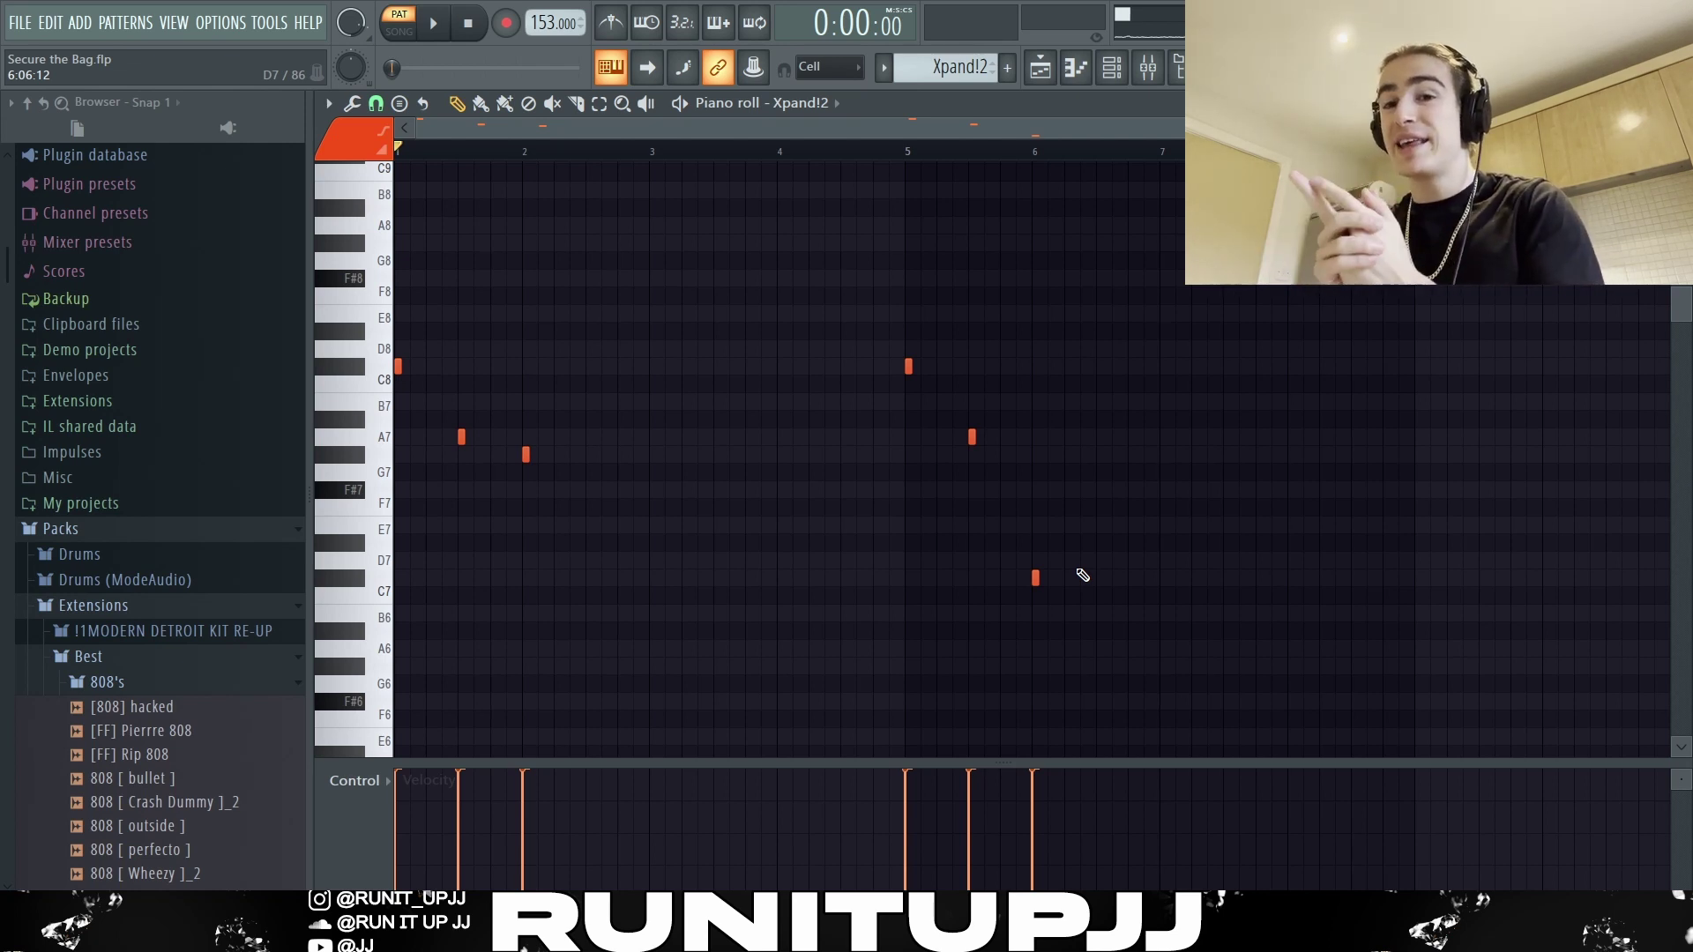
{"action": "key", "text": "space"}
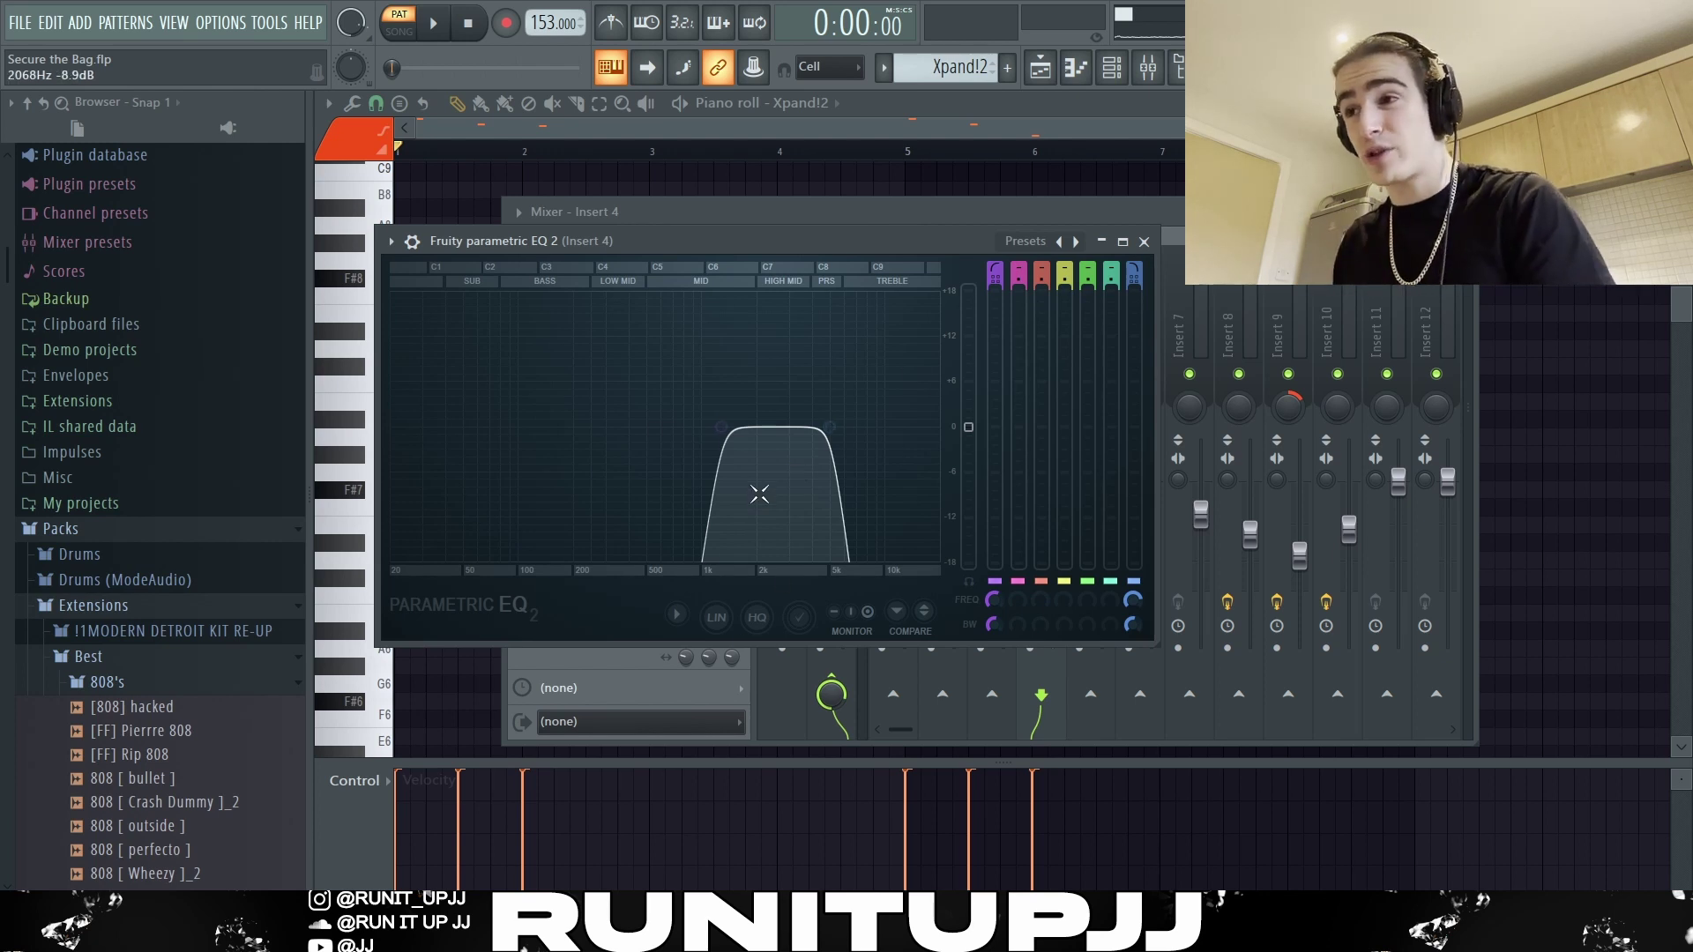
Step: Close the EQ, then review the Fruity PanOMatic and ValhallaVintageVerb effects on Insert 4
{"action": "left_click", "coordinate": [1143, 241]}
{"action": "left_click", "coordinate": [683, 302]}
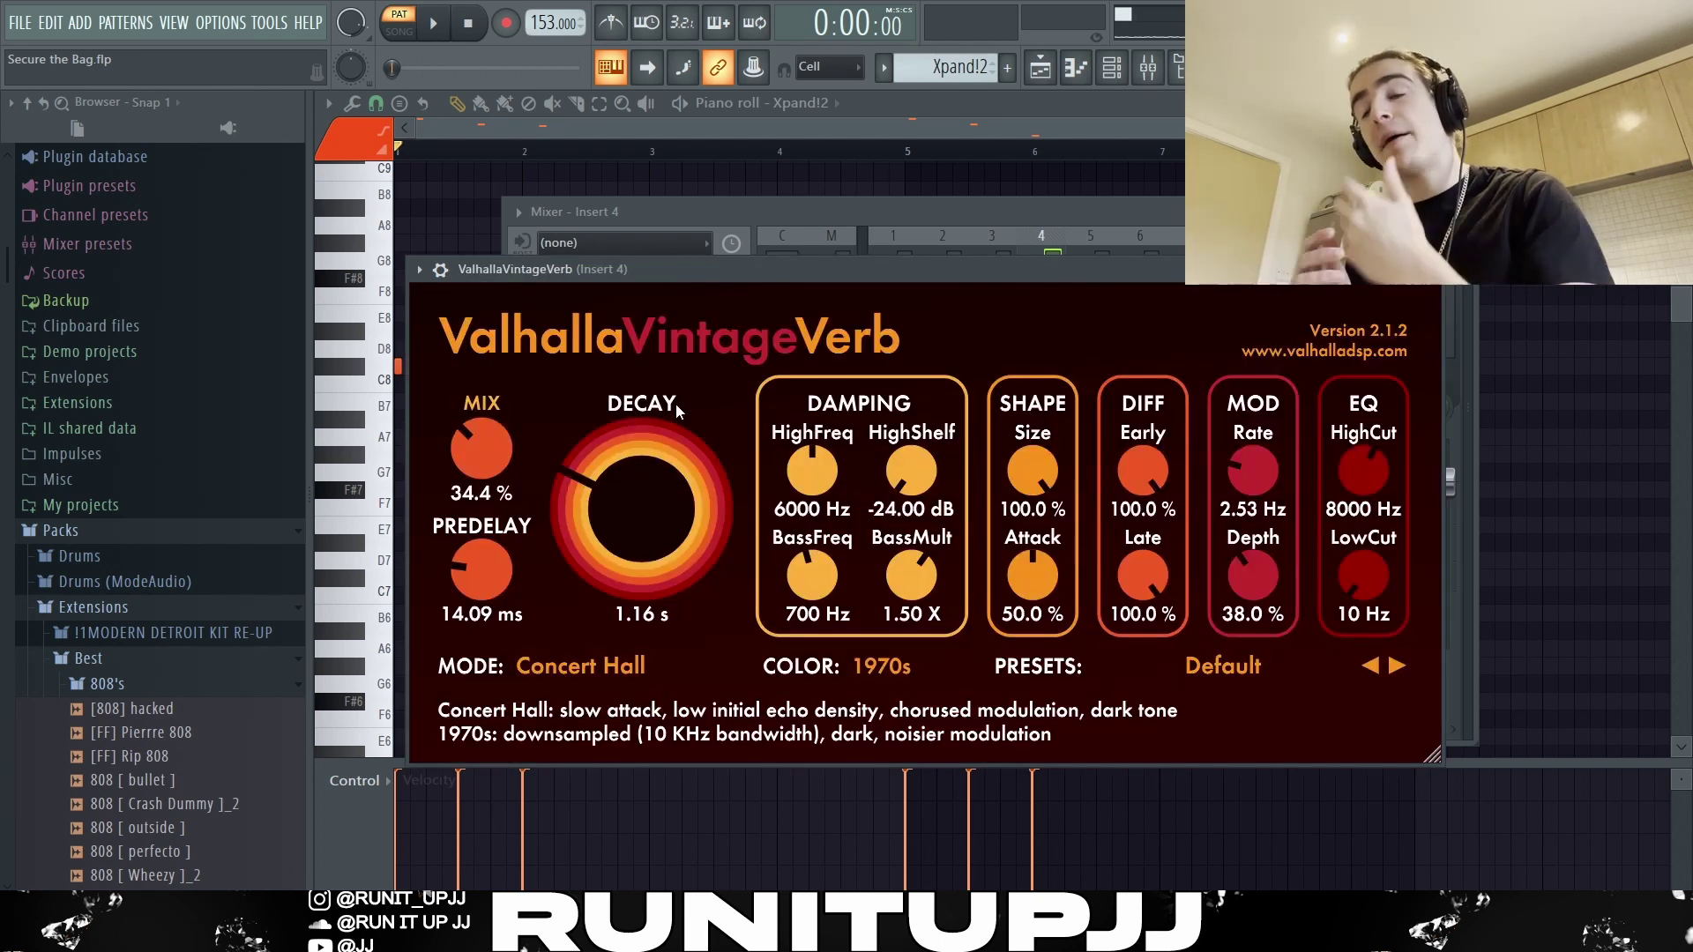
{"action": "left_click", "coordinate": [1435, 269]}
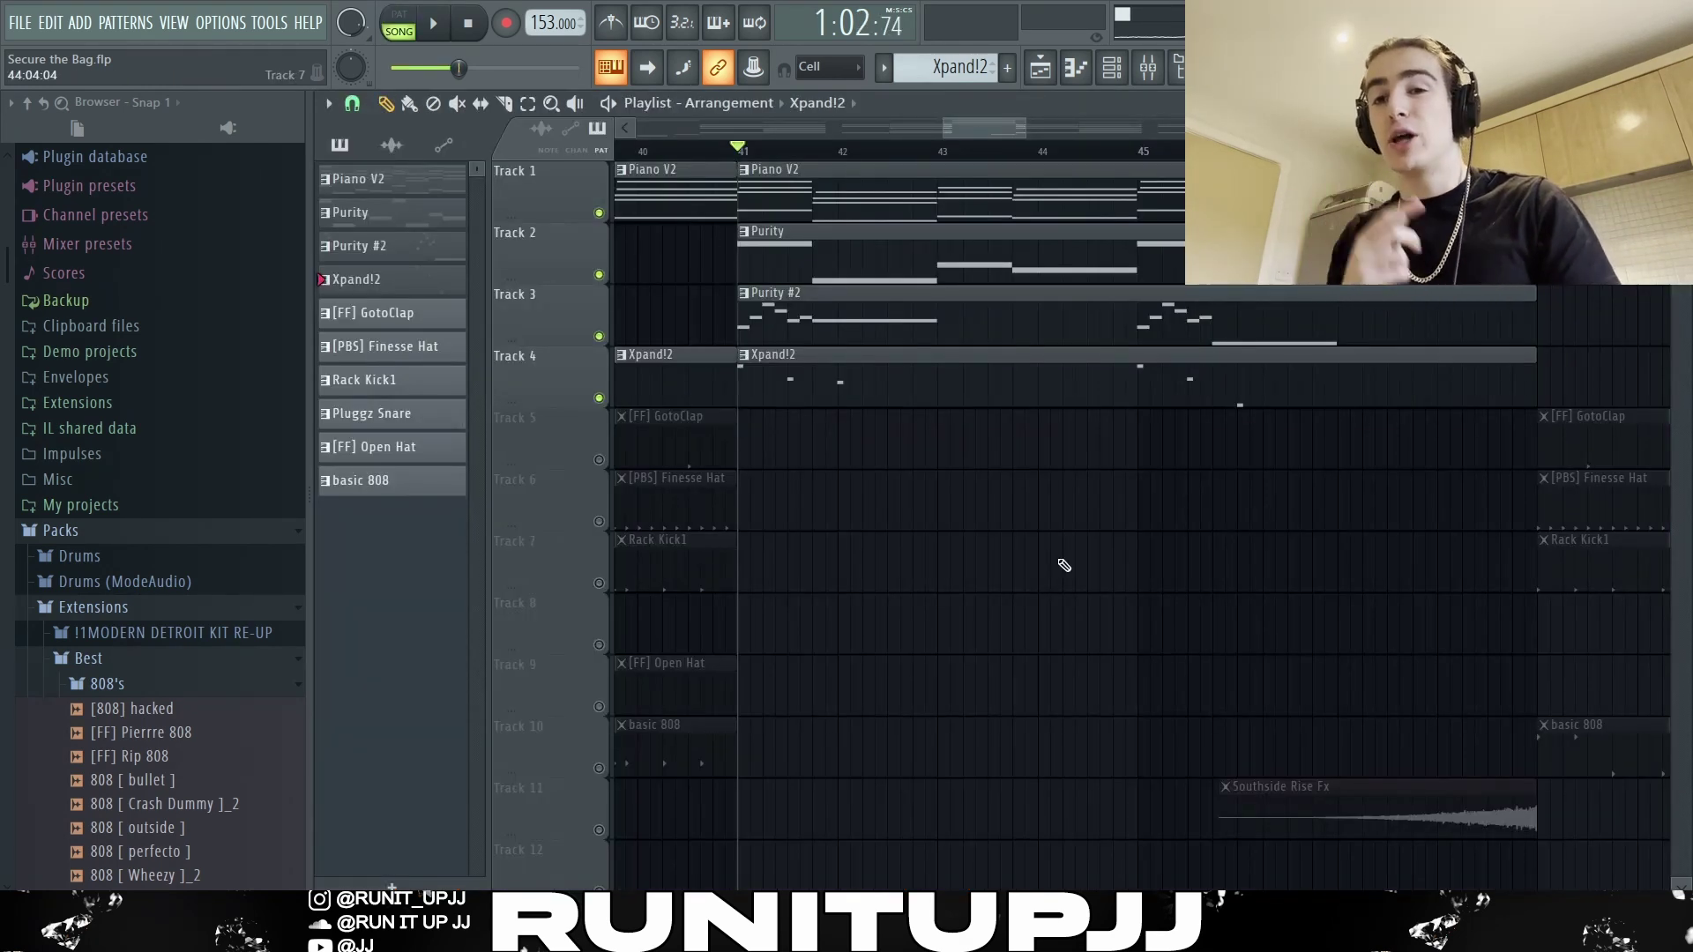
Step: Play the song arrangement from bar 41, then stop playback
{"action": "key", "text": "space"}
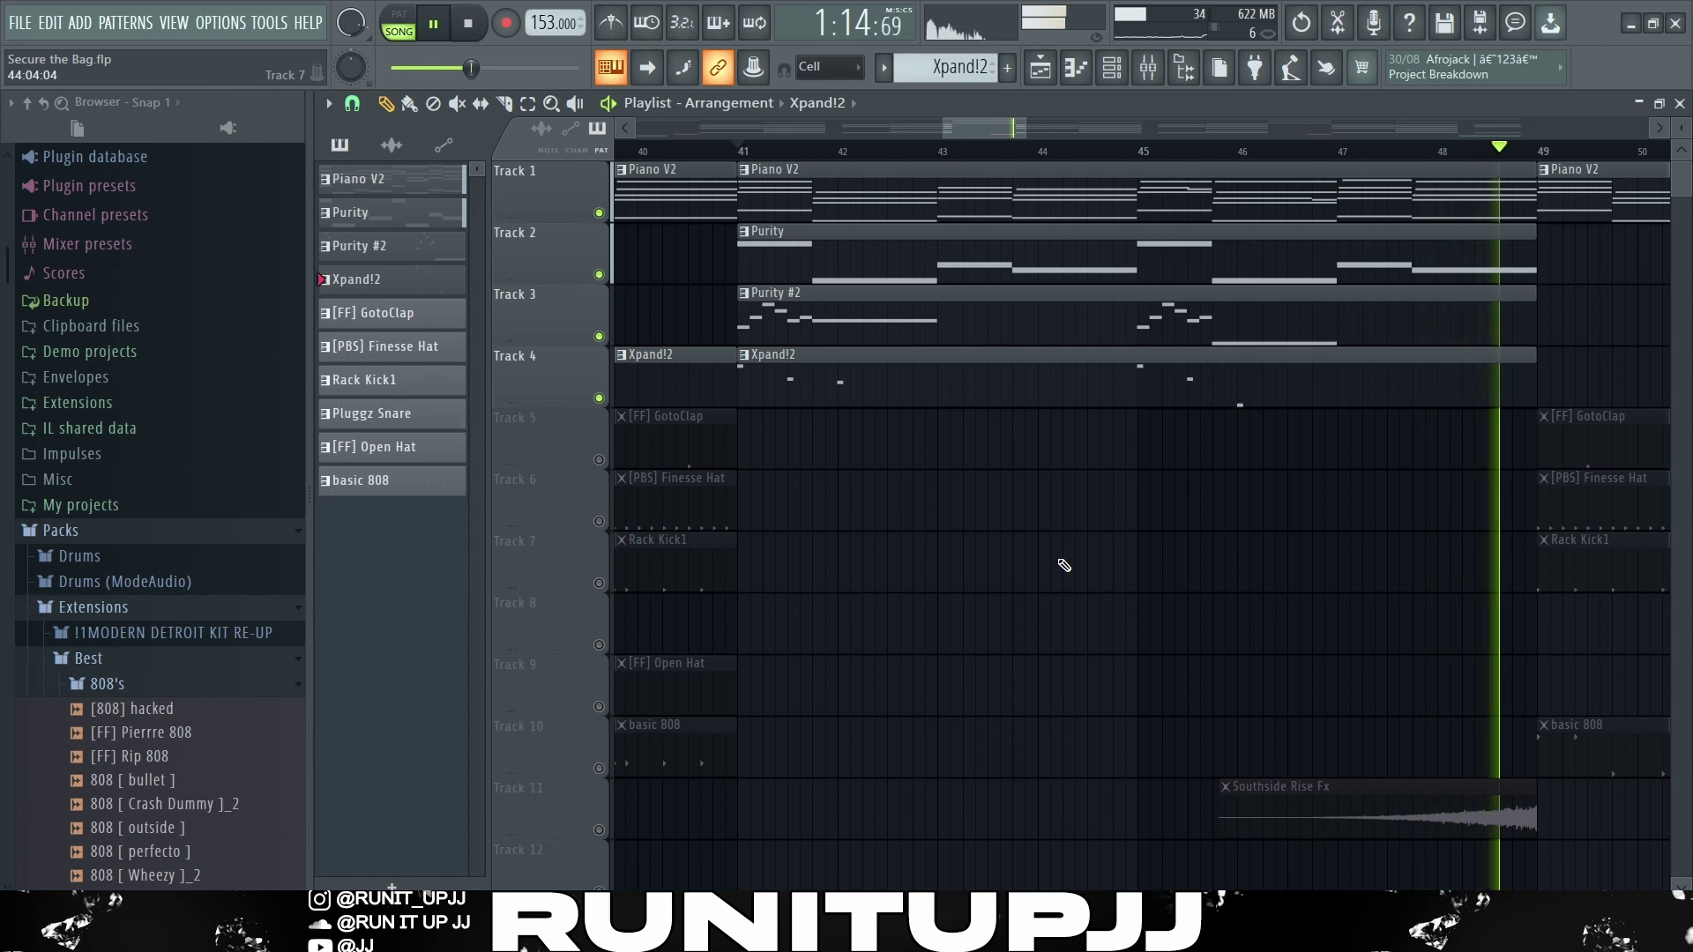
{"action": "key", "text": "space"}
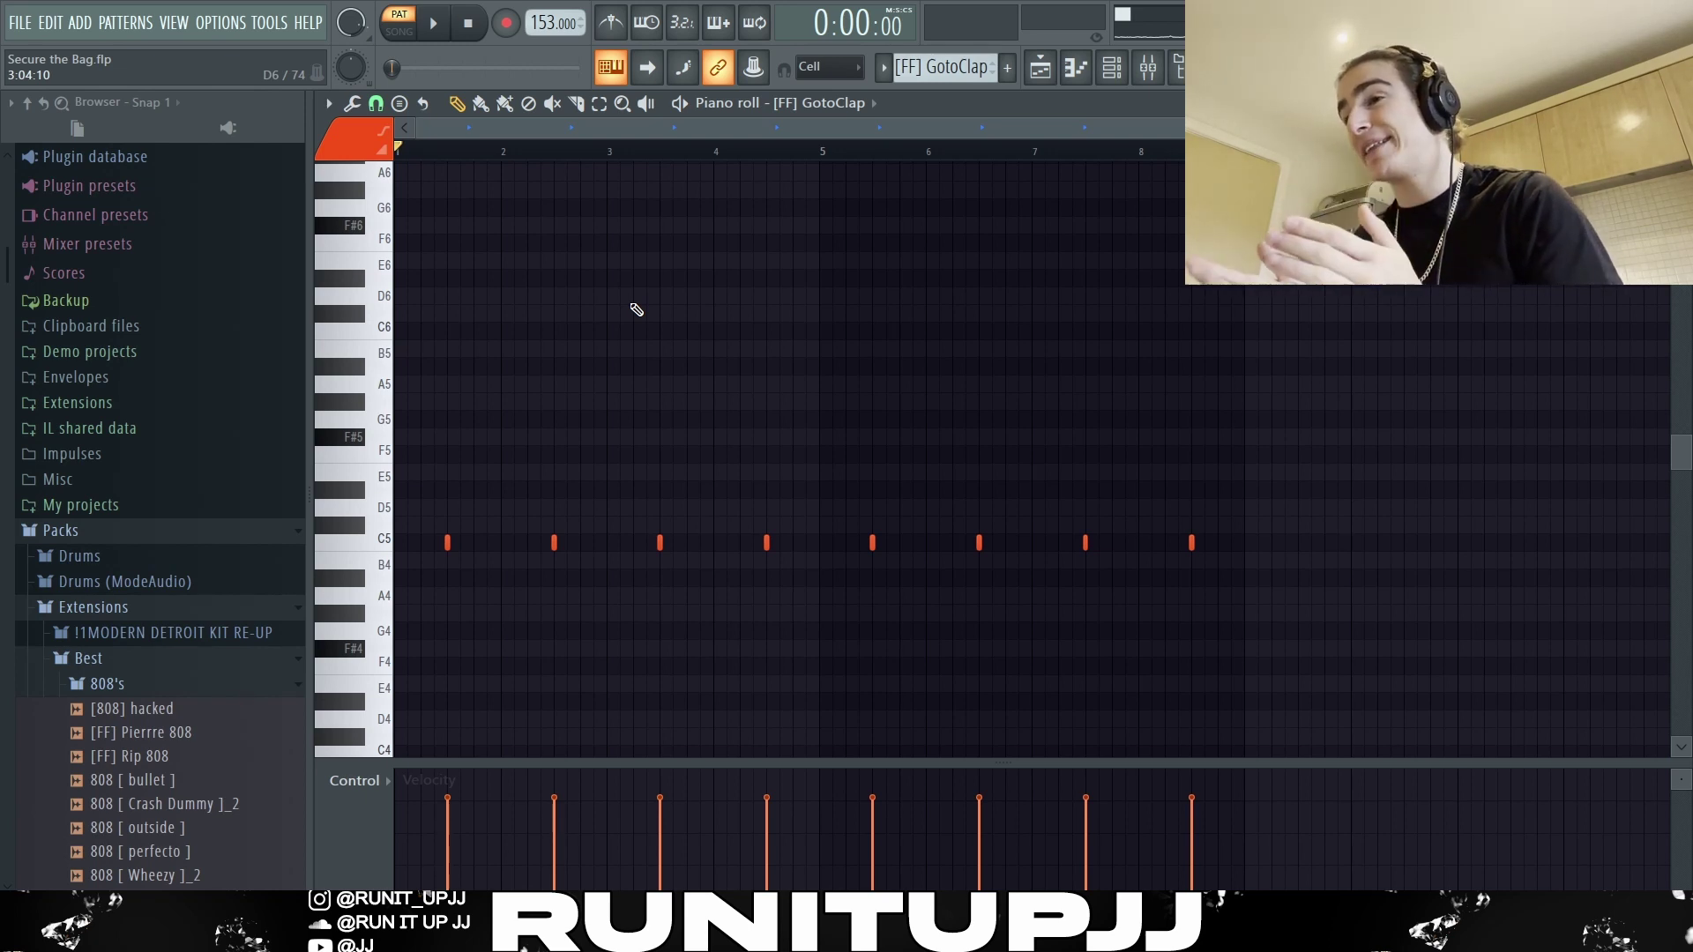
Step: Play the GotoClap clap pattern's eight C5 notes, then stop playback
{"action": "key", "text": "space"}
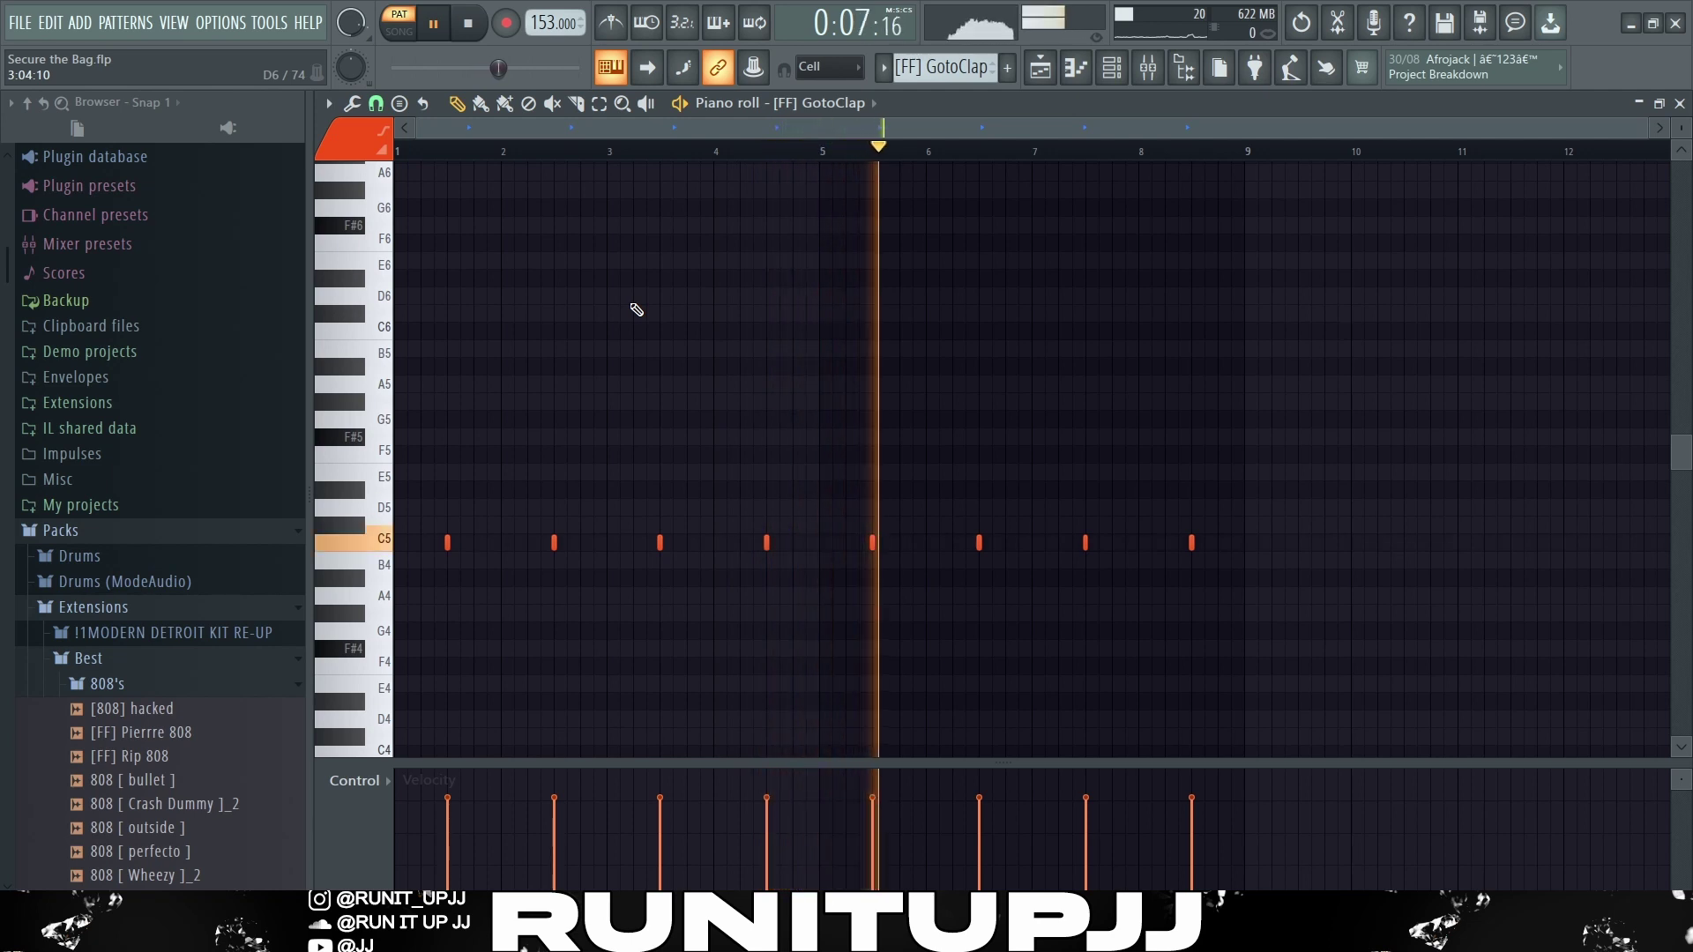
{"action": "key", "text": "space"}
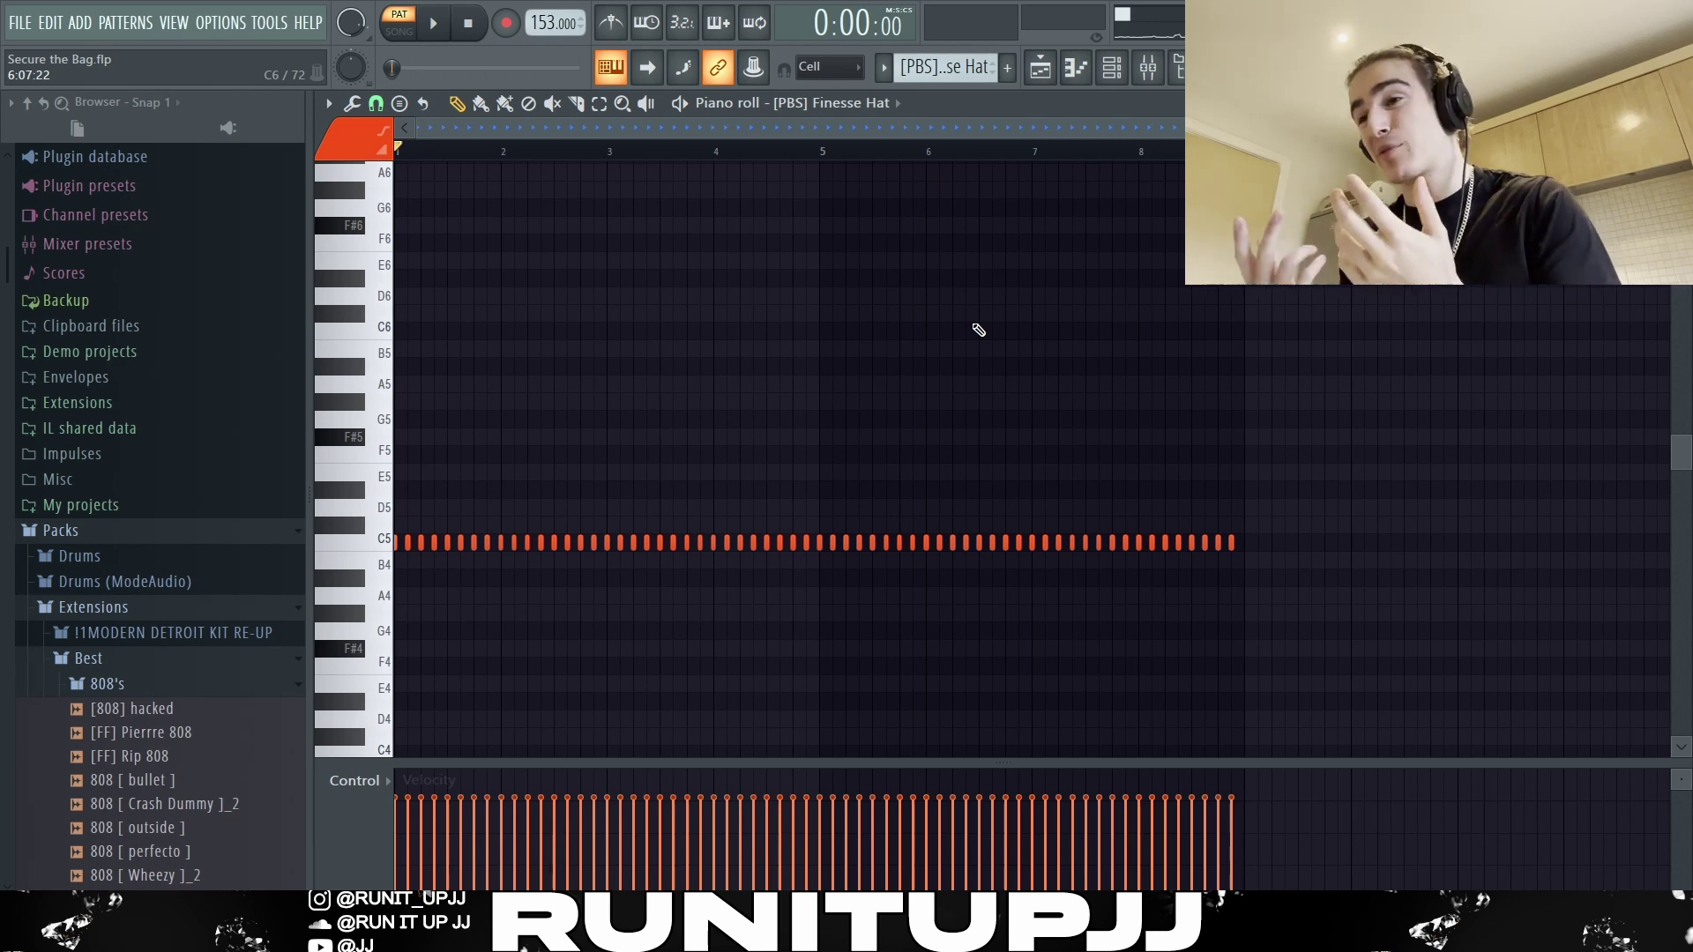
Step: Audition the Finesse Hat hi-hat pattern, then open the Rack Kick1 pattern's notes from the Playlist
{"action": "key", "text": "space"}
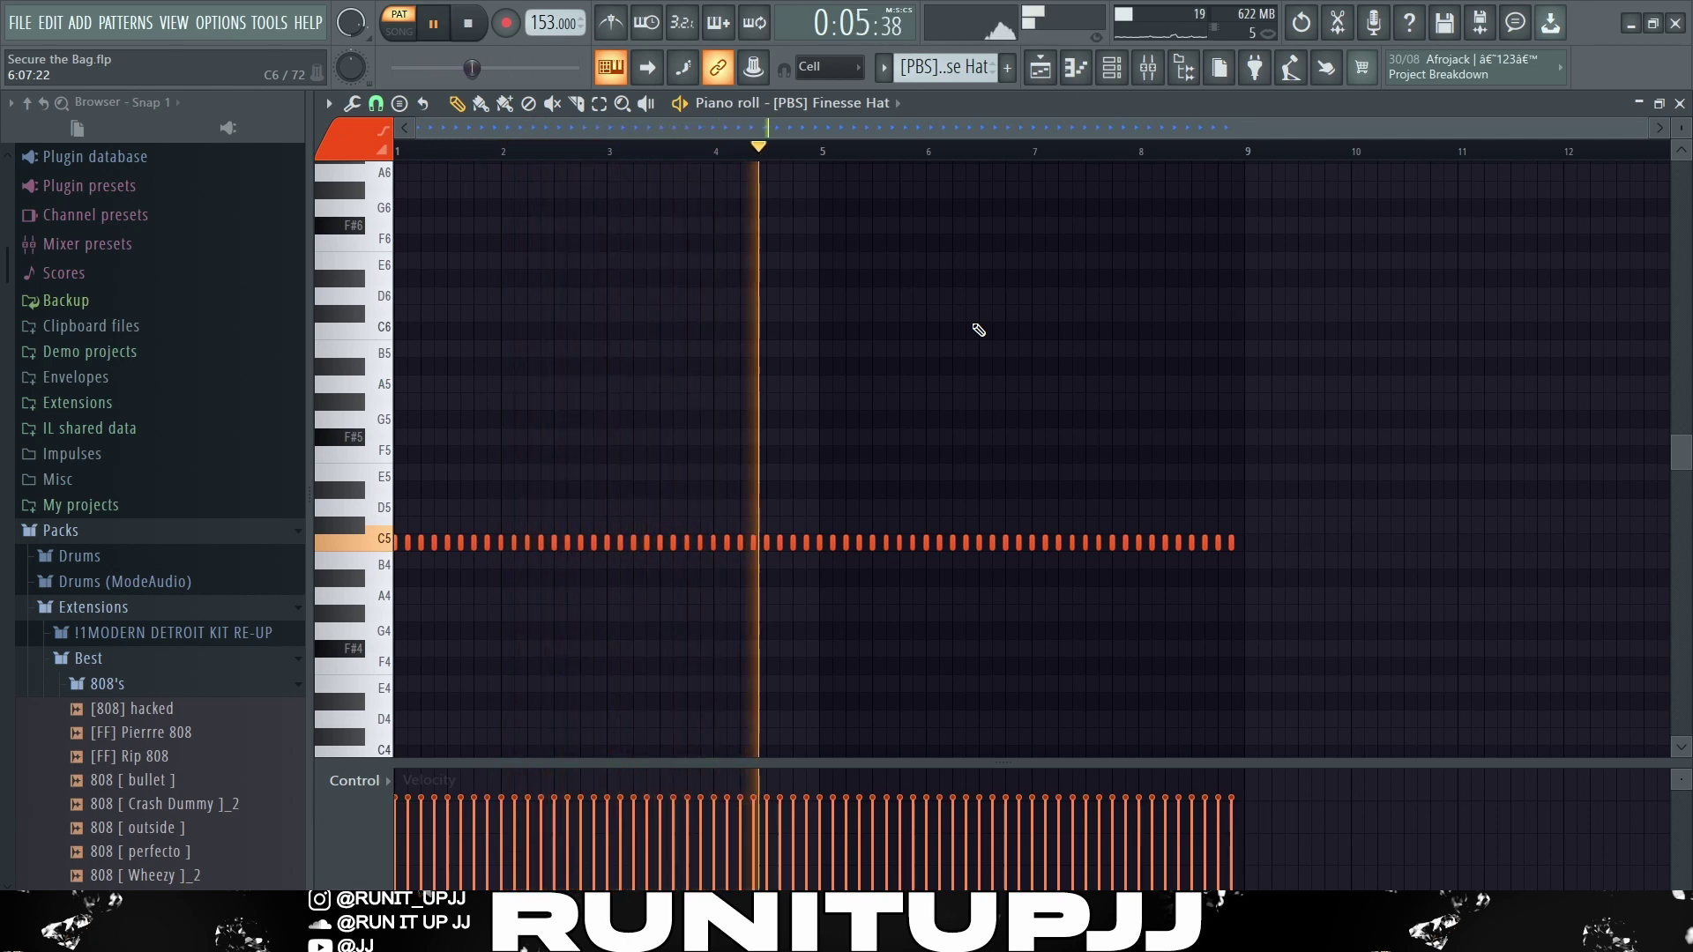
{"action": "key", "text": "space"}
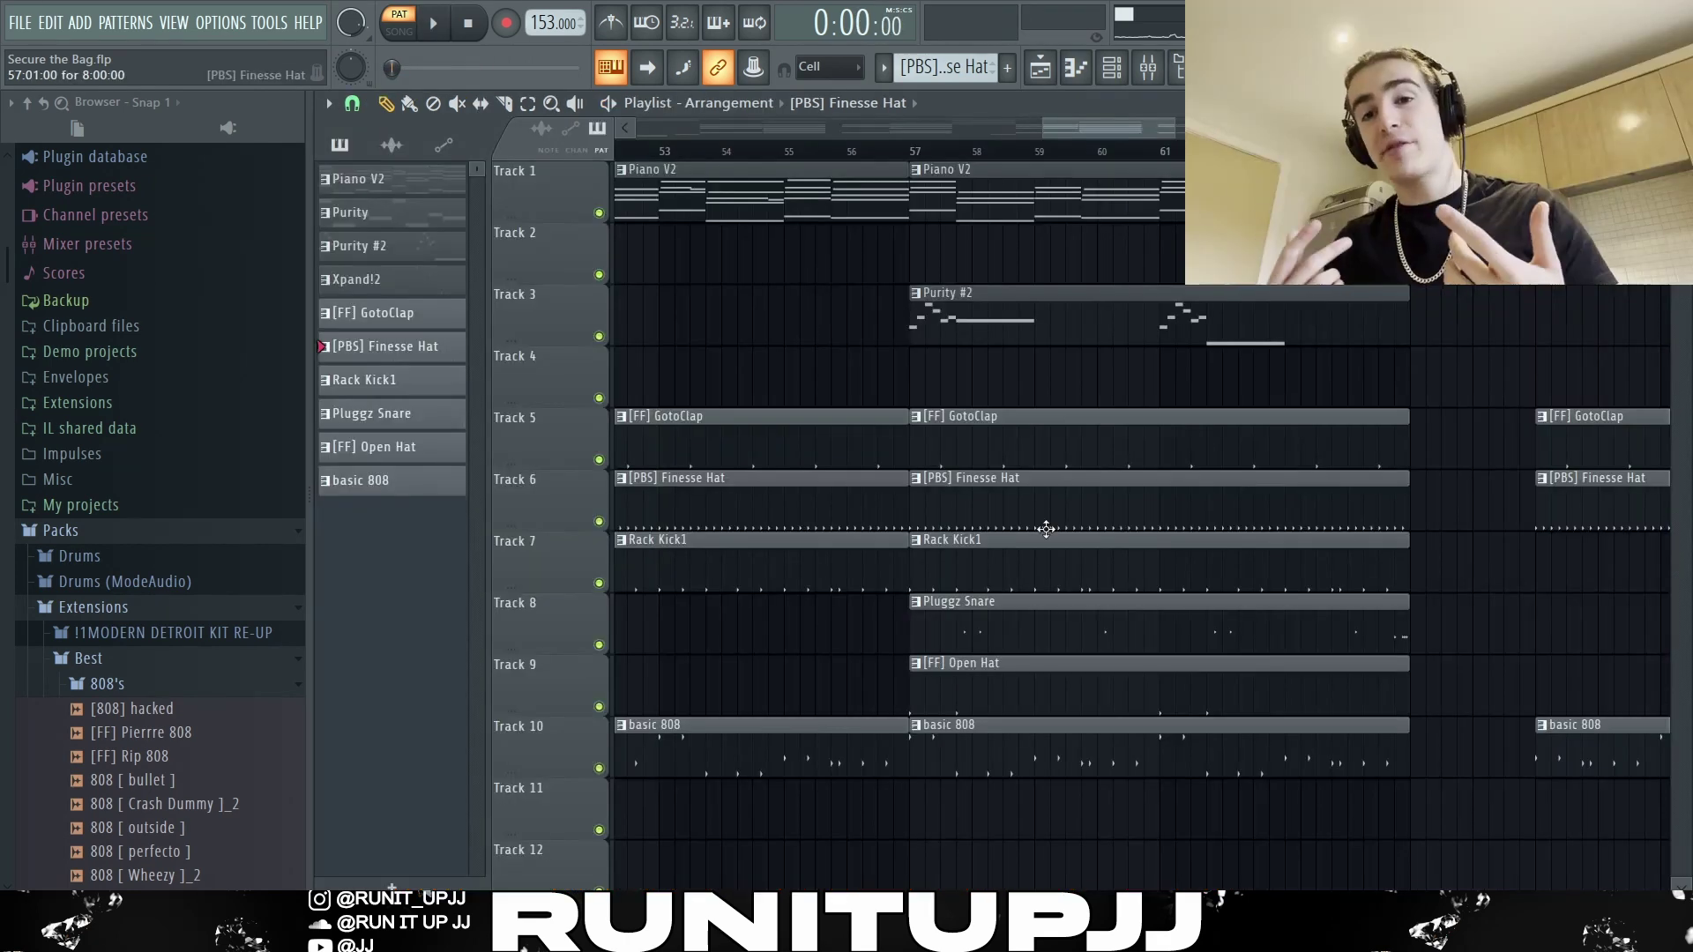
{"action": "double_click", "coordinate": [1046, 533]}
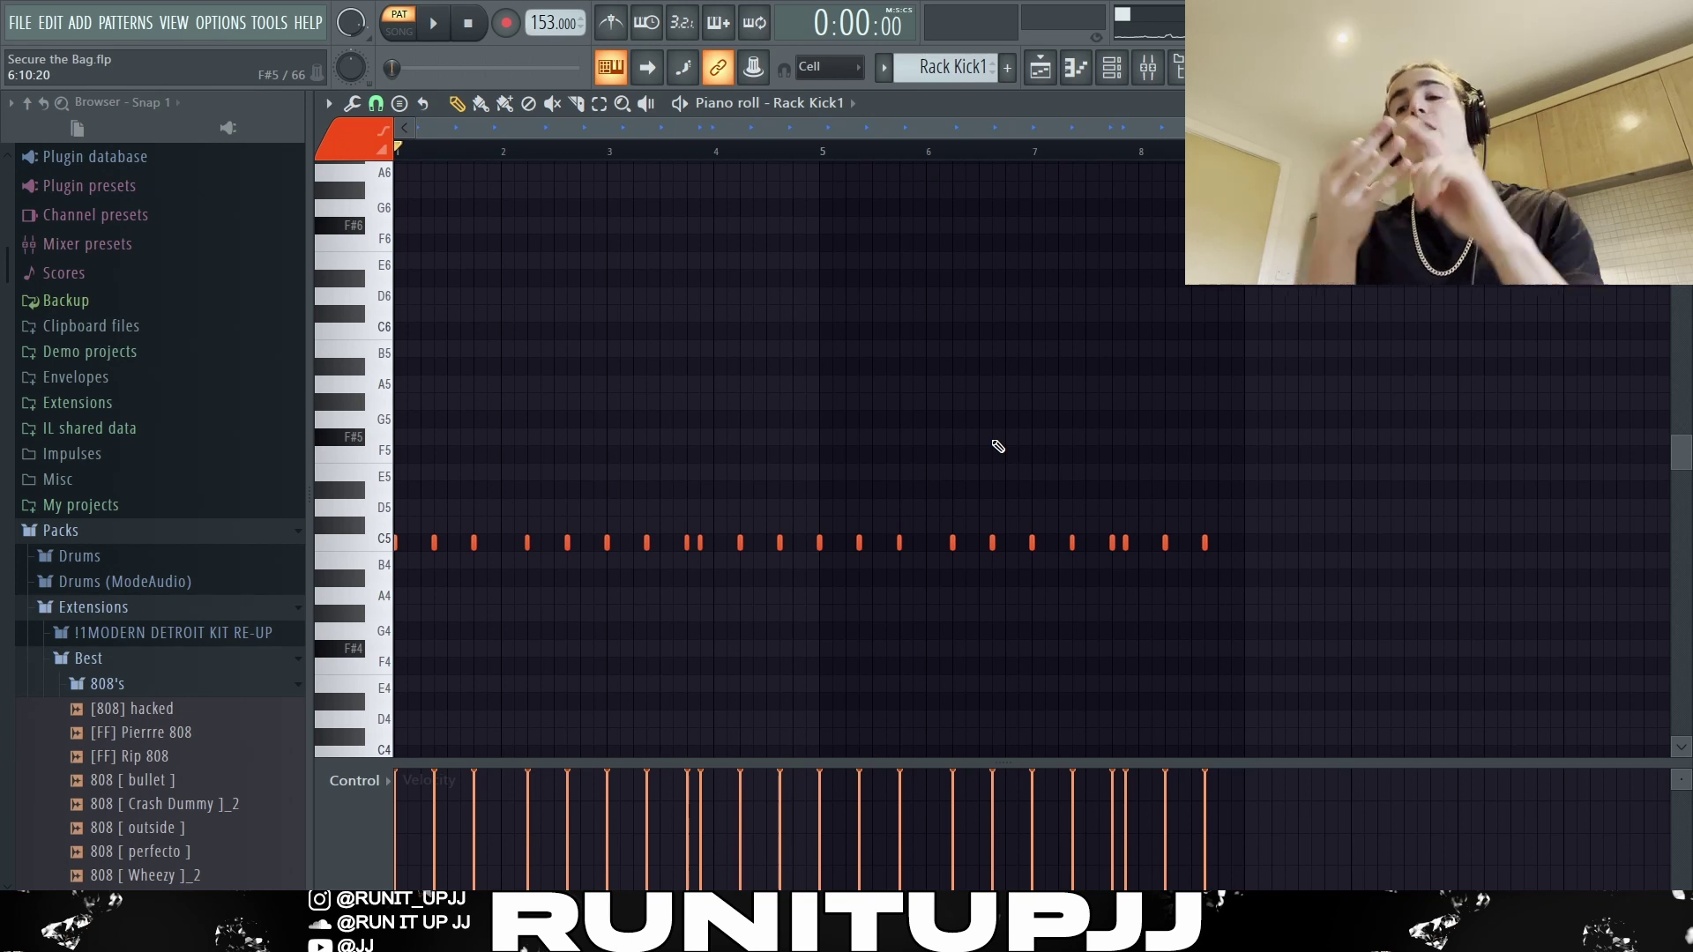
Step: Select and deselect the Rack Kick1 notes, mark and clear a bars 1–3 range, then play it
{"action": "key", "text": "ctrl+a"}
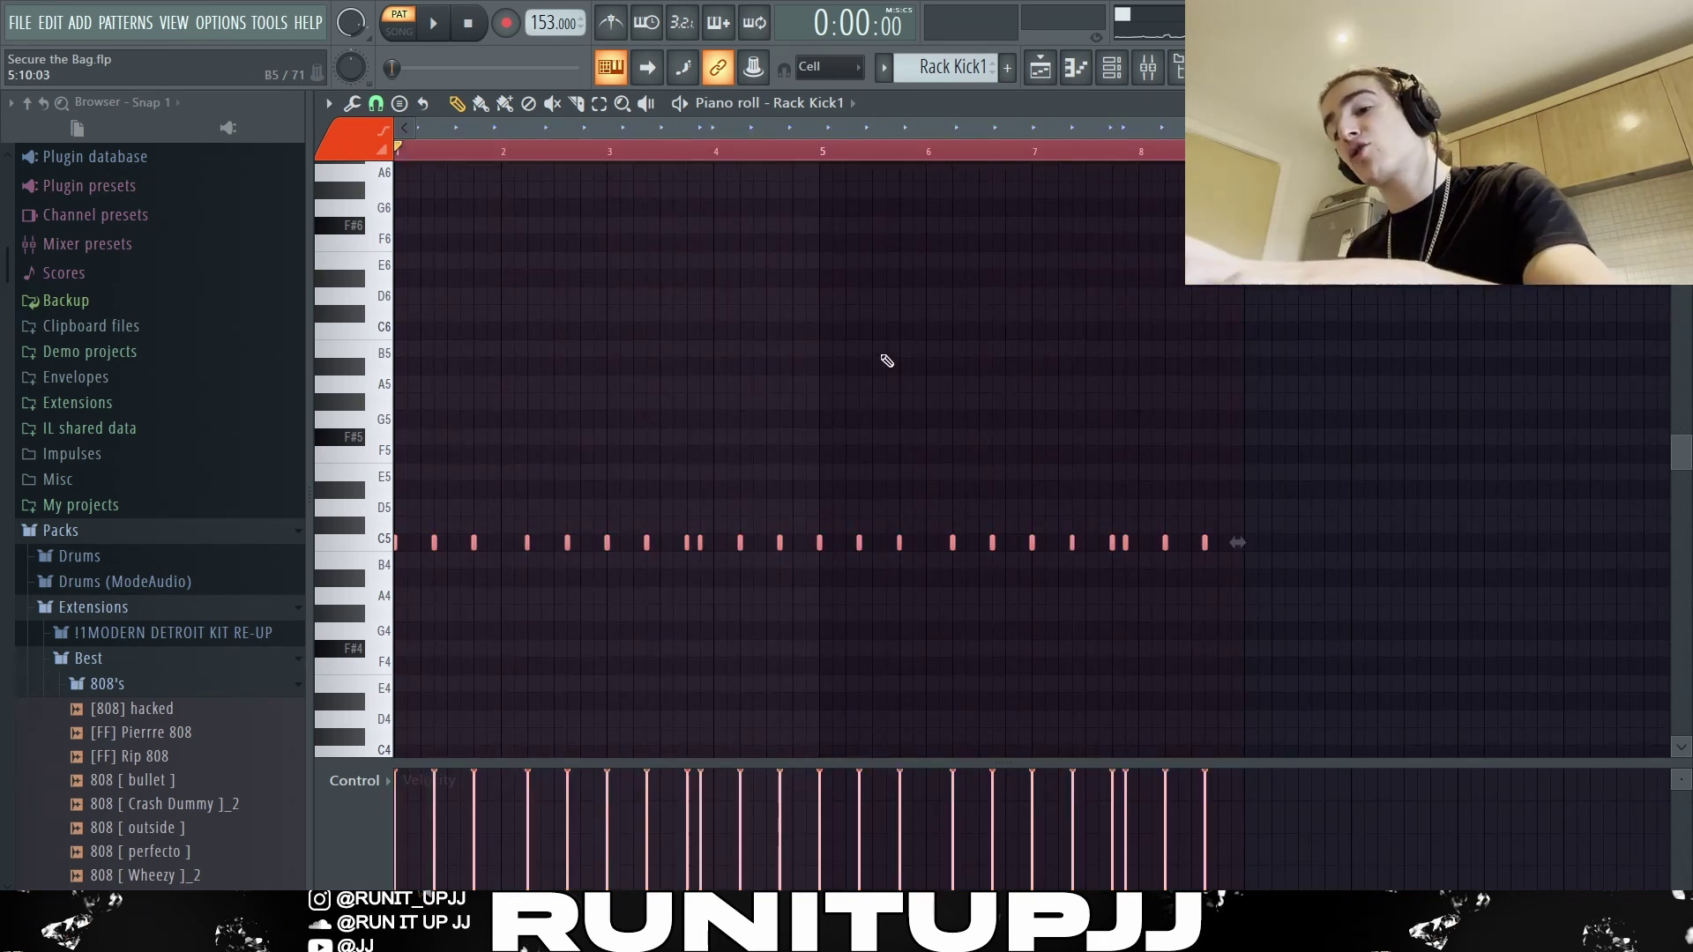
{"action": "scroll", "coordinate": [879, 352], "scroll_direction": "down", "scroll_amount": 2}
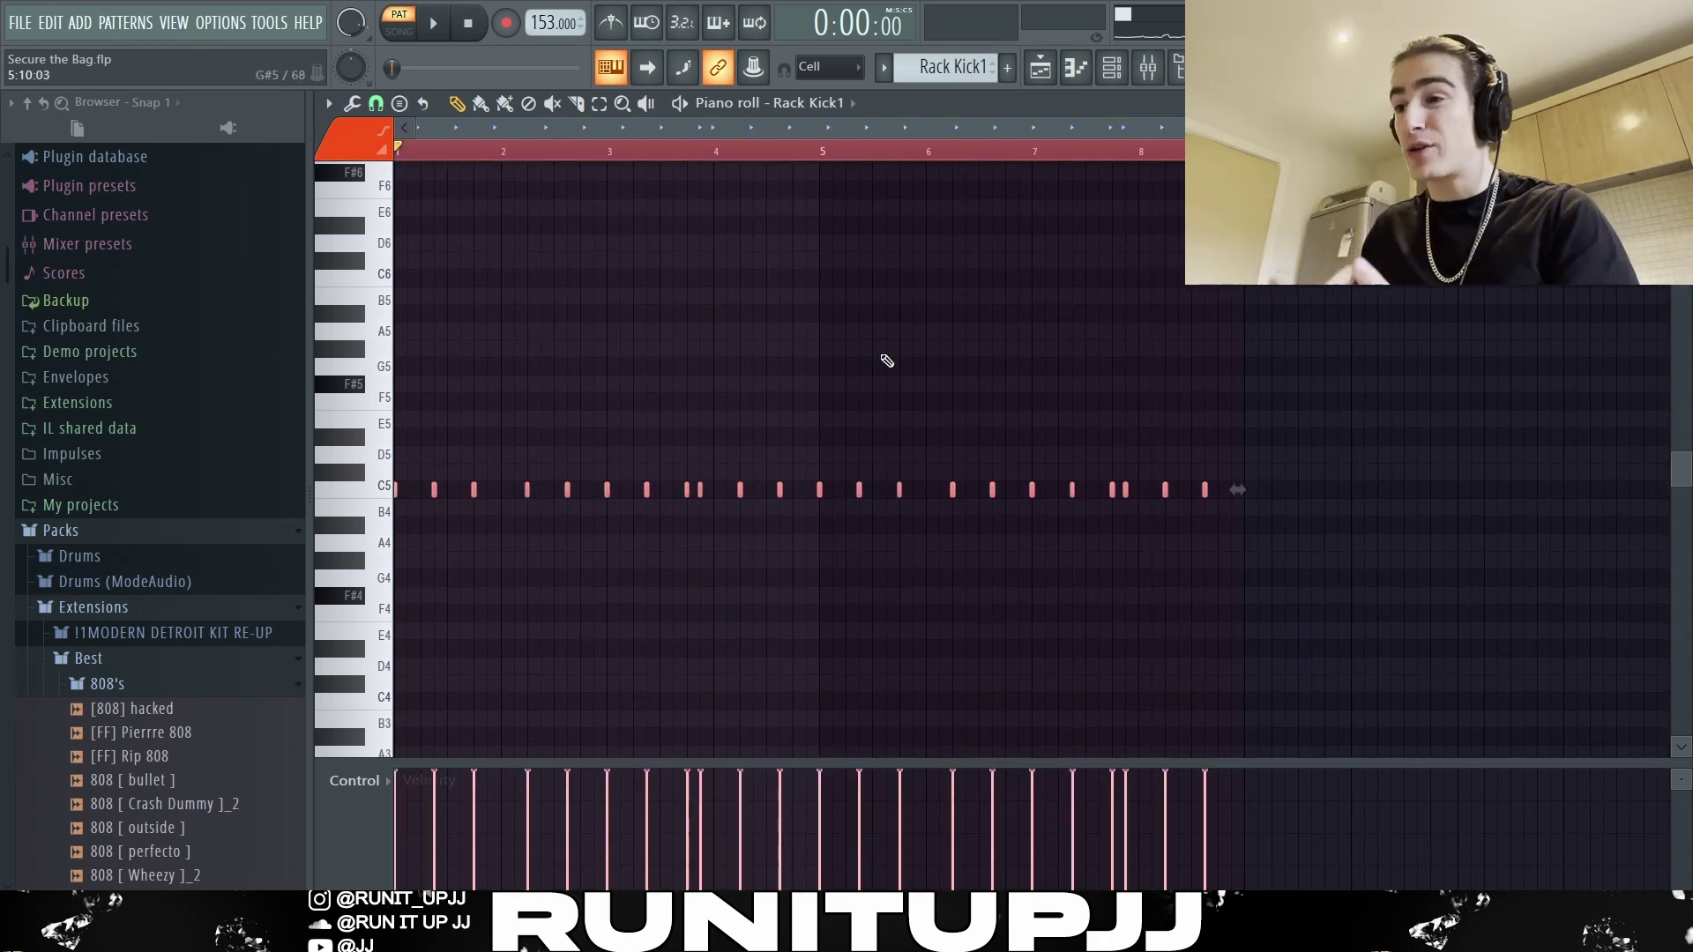
{"action": "scroll", "coordinate": [879, 353], "scroll_direction": "up", "scroll_amount": 2}
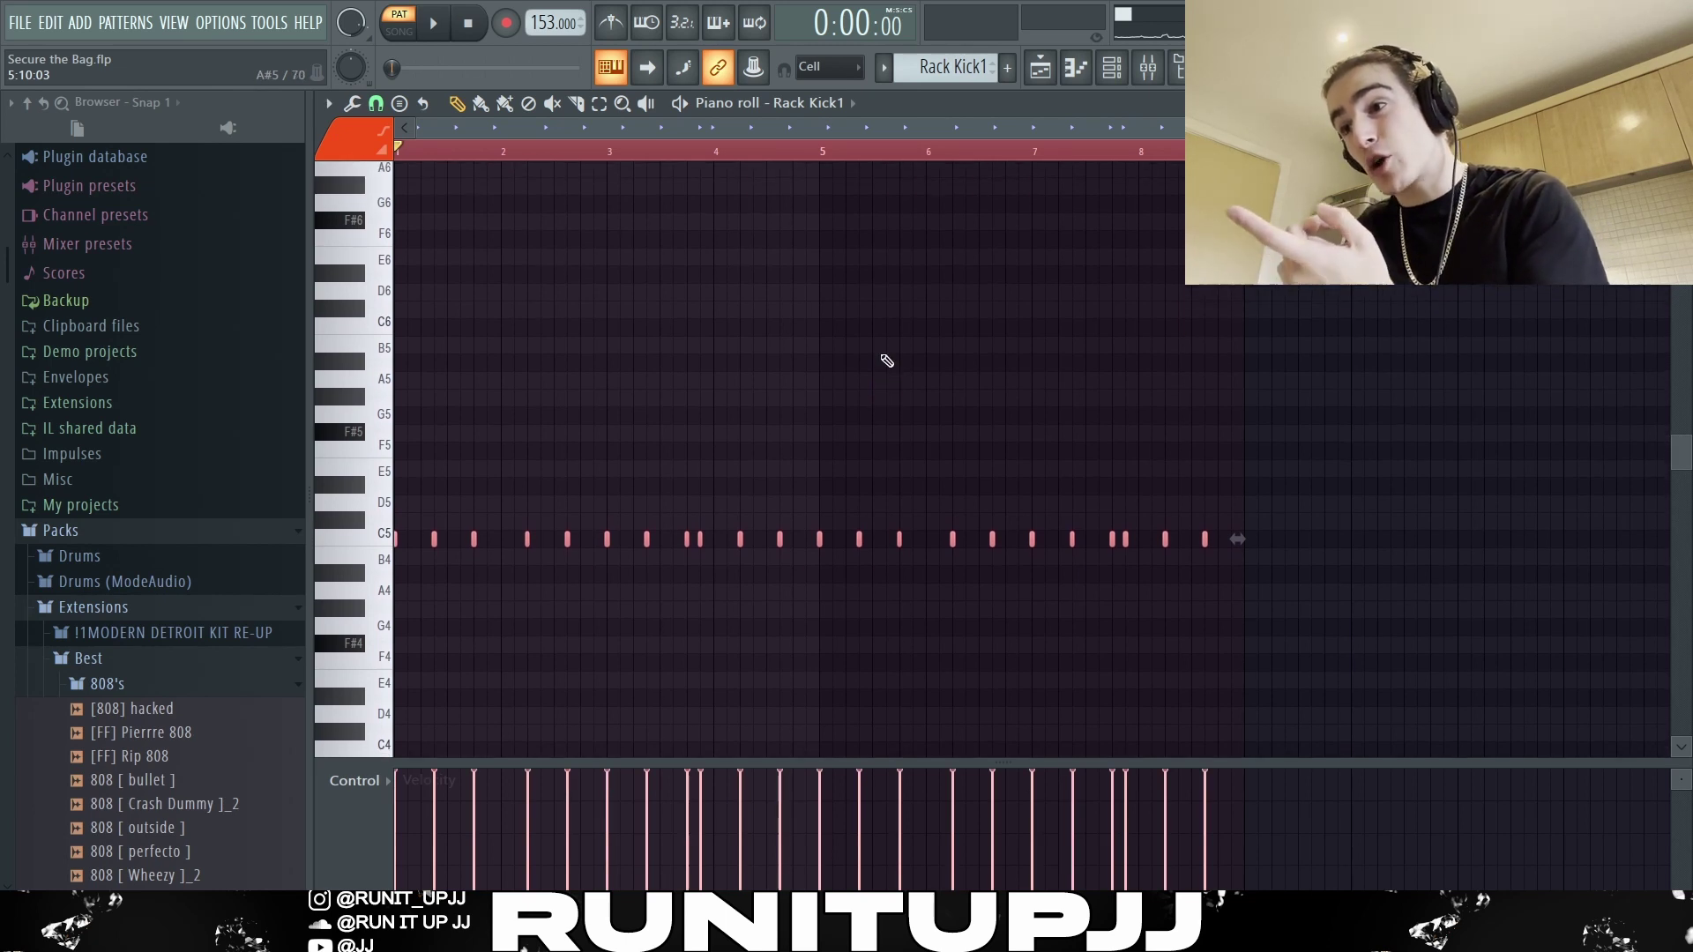
{"action": "key", "text": "ctrl+d"}
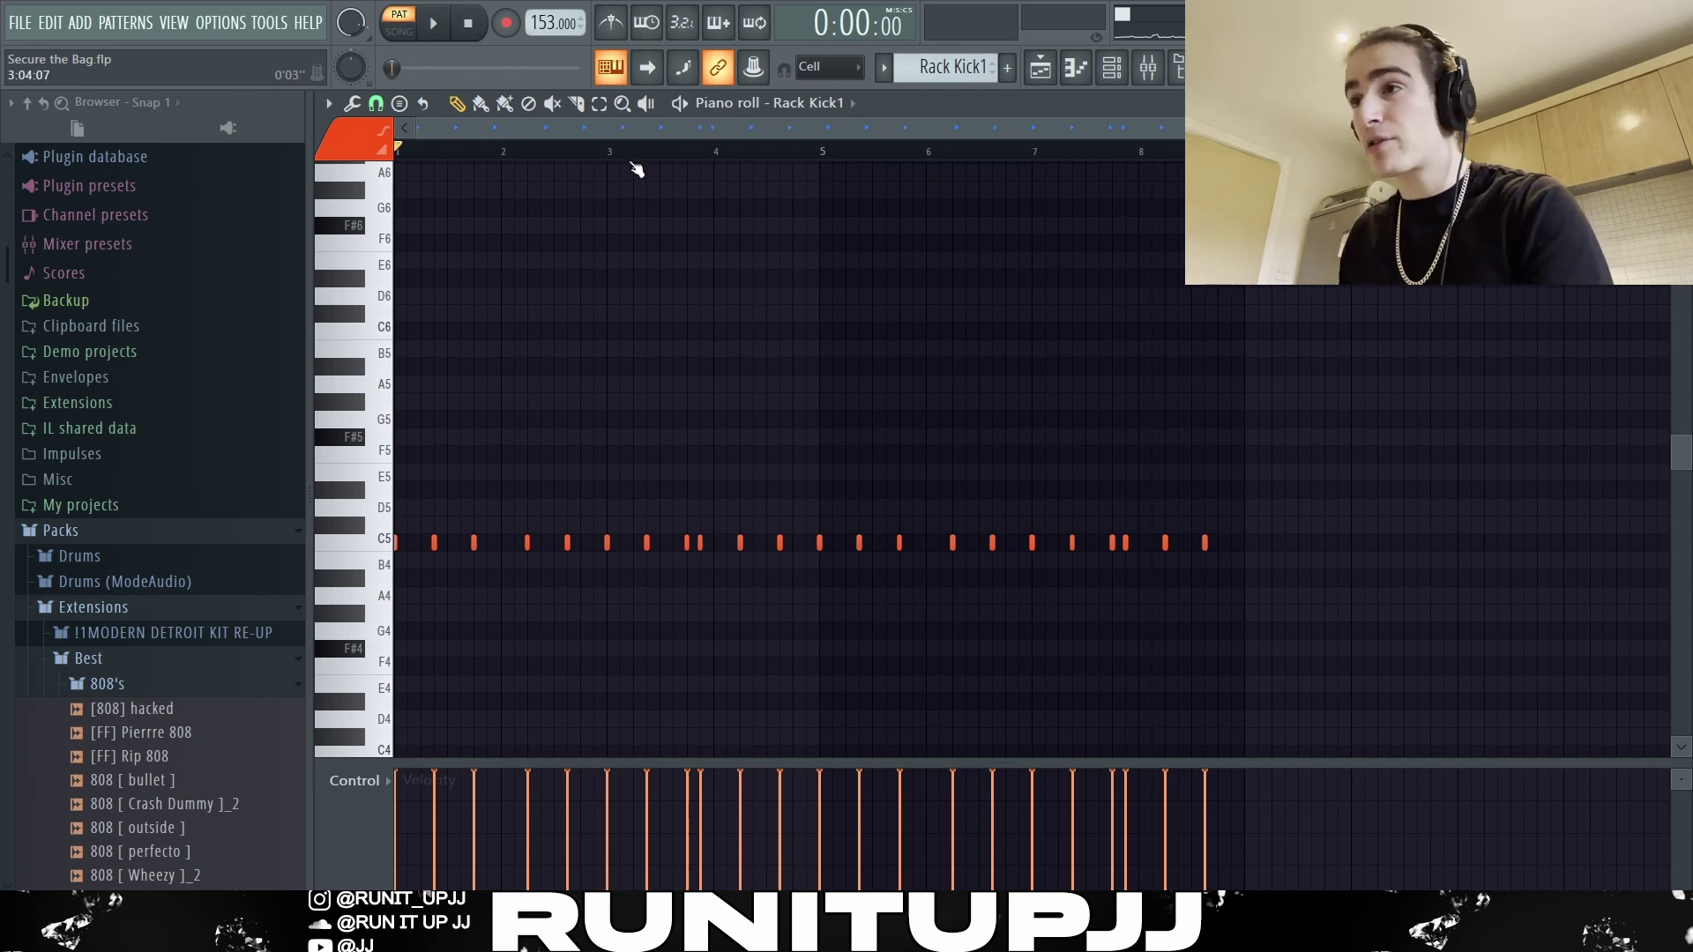
{"action": "left_click_drag", "start_coordinate": [615, 159], "coordinate": [399, 157]}
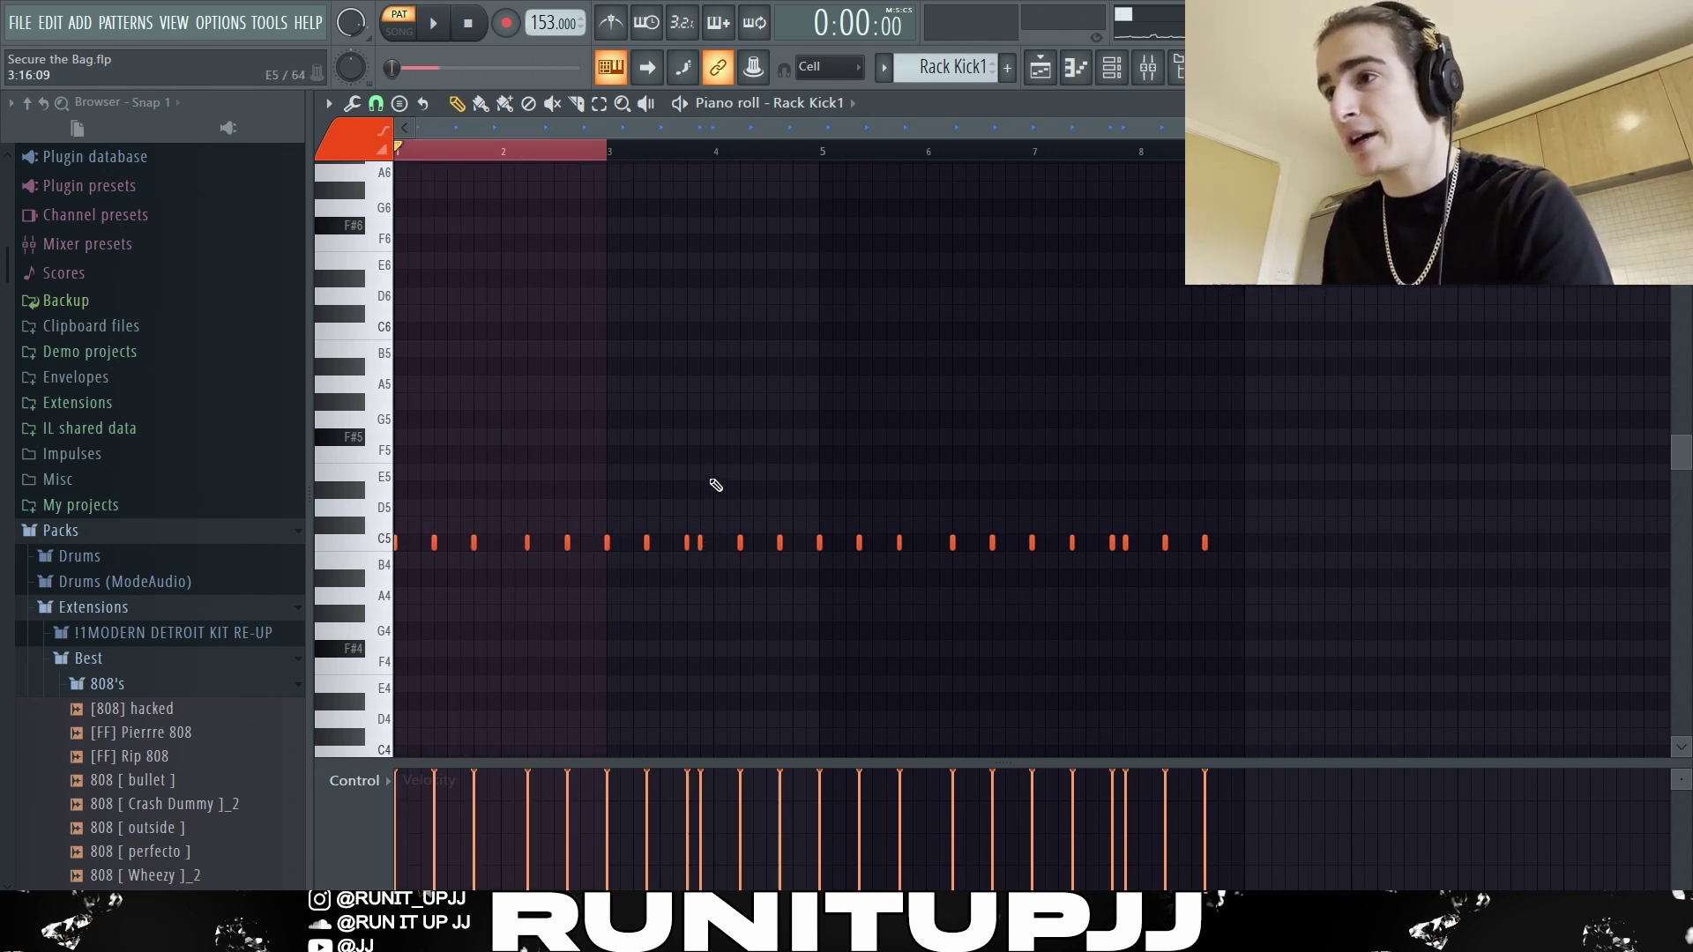
{"action": "key", "text": "ctrl+d"}
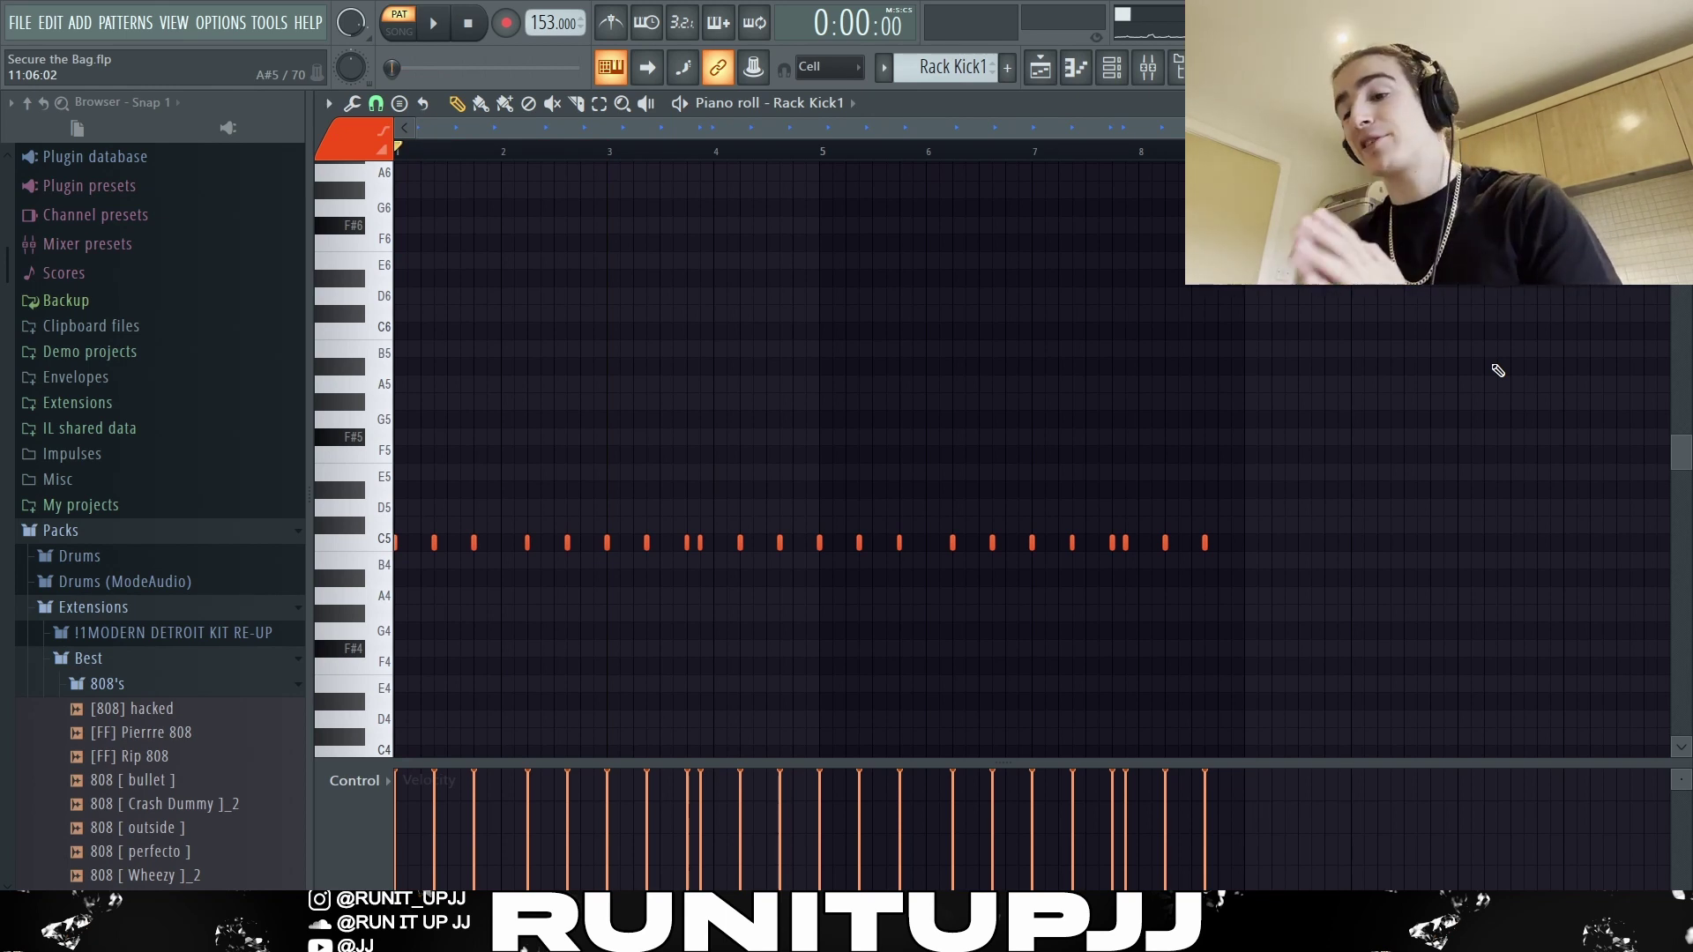
{"action": "key", "text": "space"}
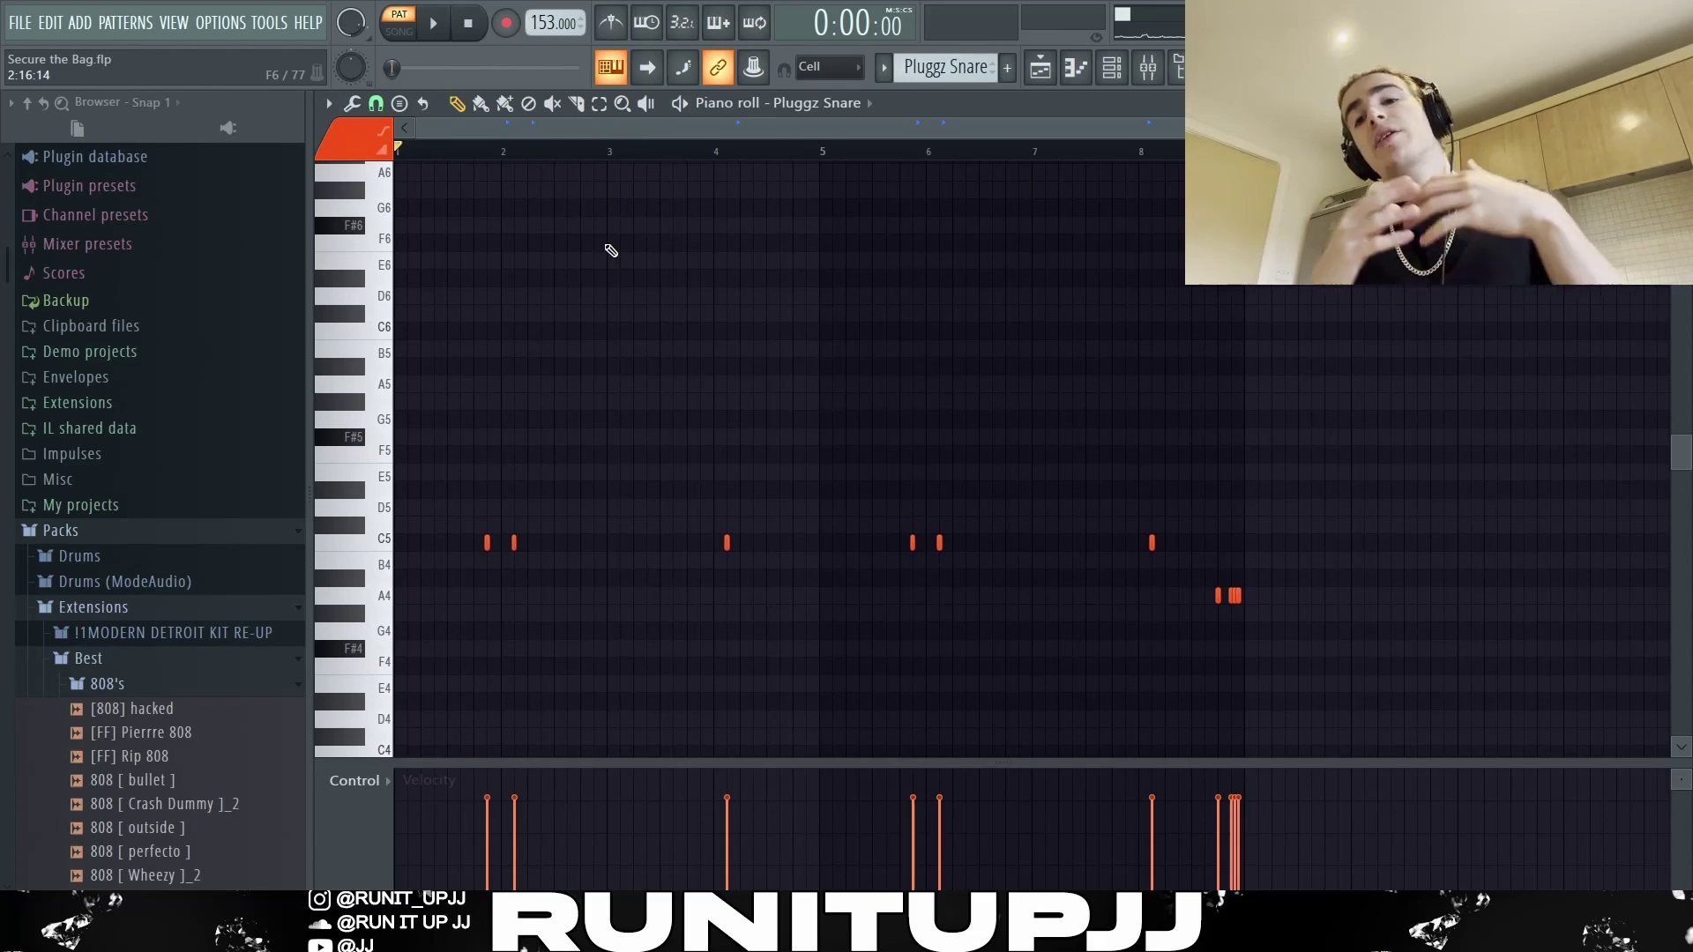
Step: Select and deselect Pluggz Snare notes, including the three A4 notes, then play the pattern
{"action": "left_click_drag", "start_coordinate": [589, 569], "coordinate": [476, 542]}
{"action": "left_click", "coordinate": [636, 533]}
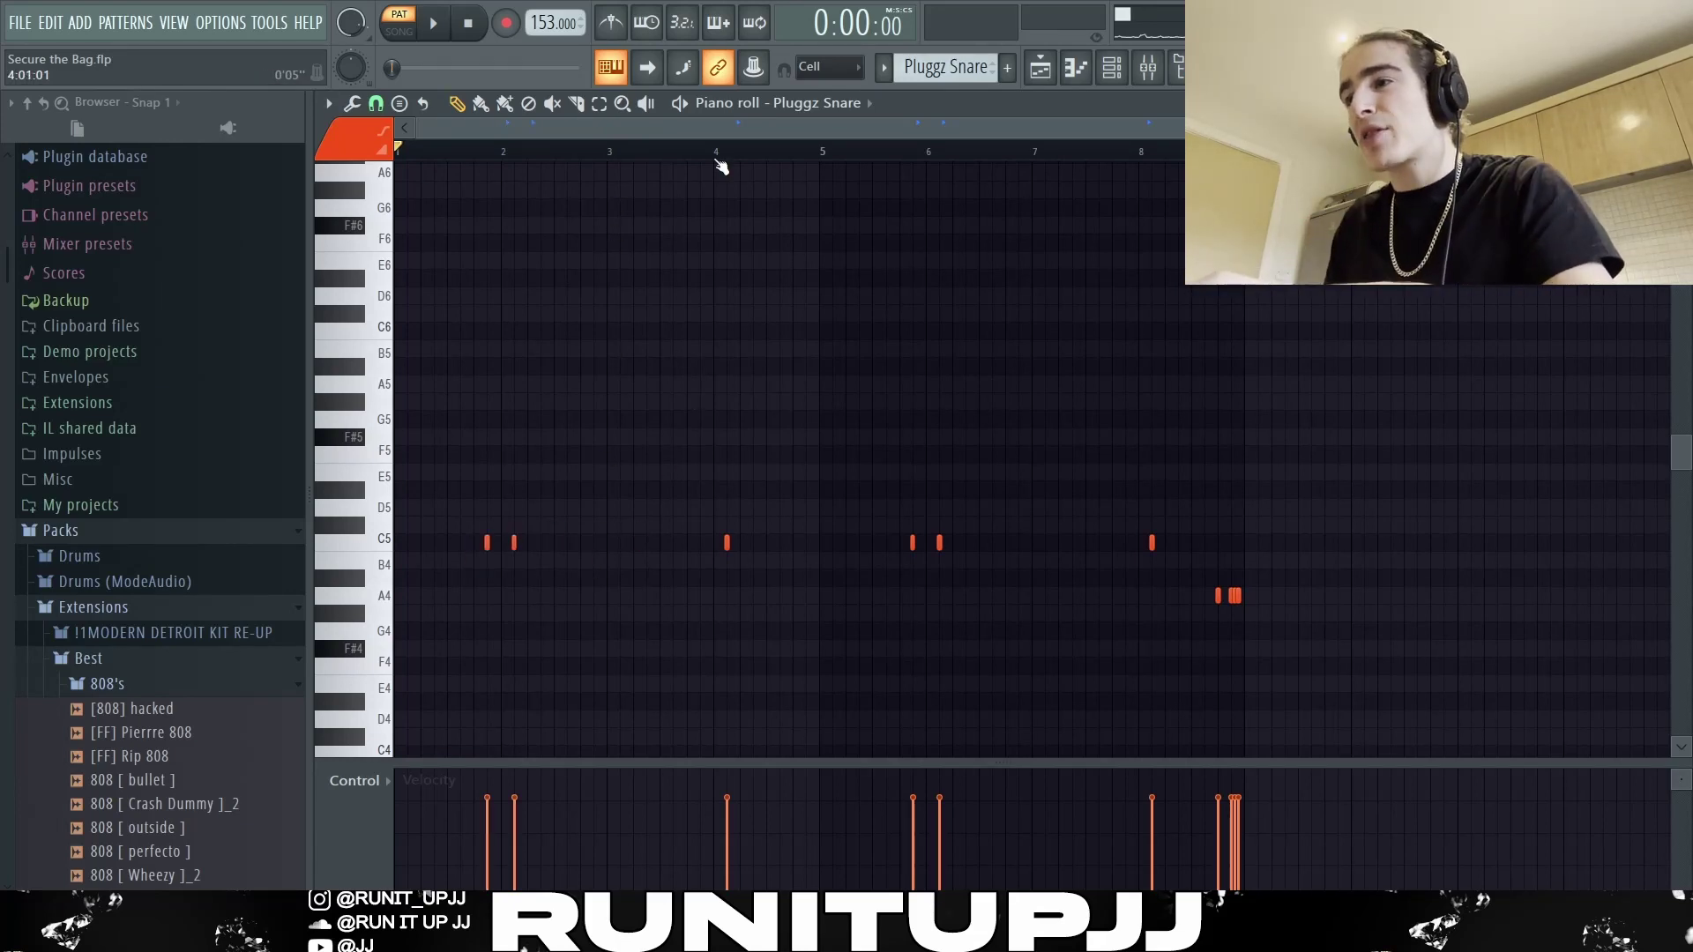
{"action": "left_click_drag", "start_coordinate": [685, 534], "coordinate": [718, 559]}
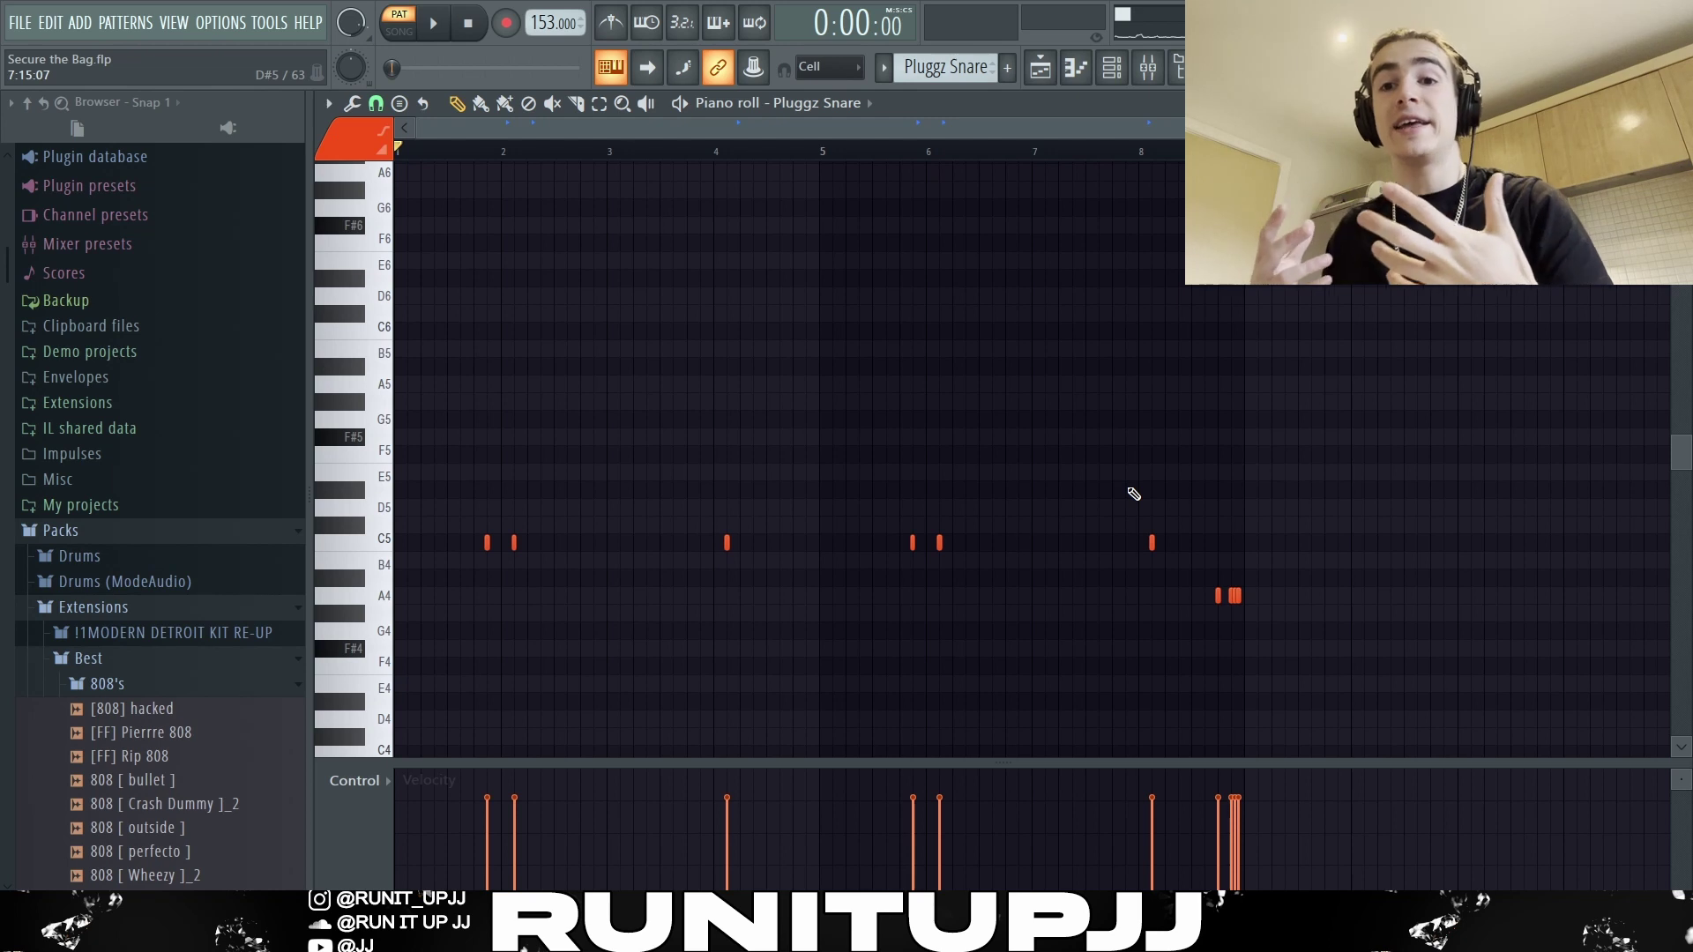
{"action": "left_click_drag", "start_coordinate": [1276, 589], "coordinate": [1062, 615]}
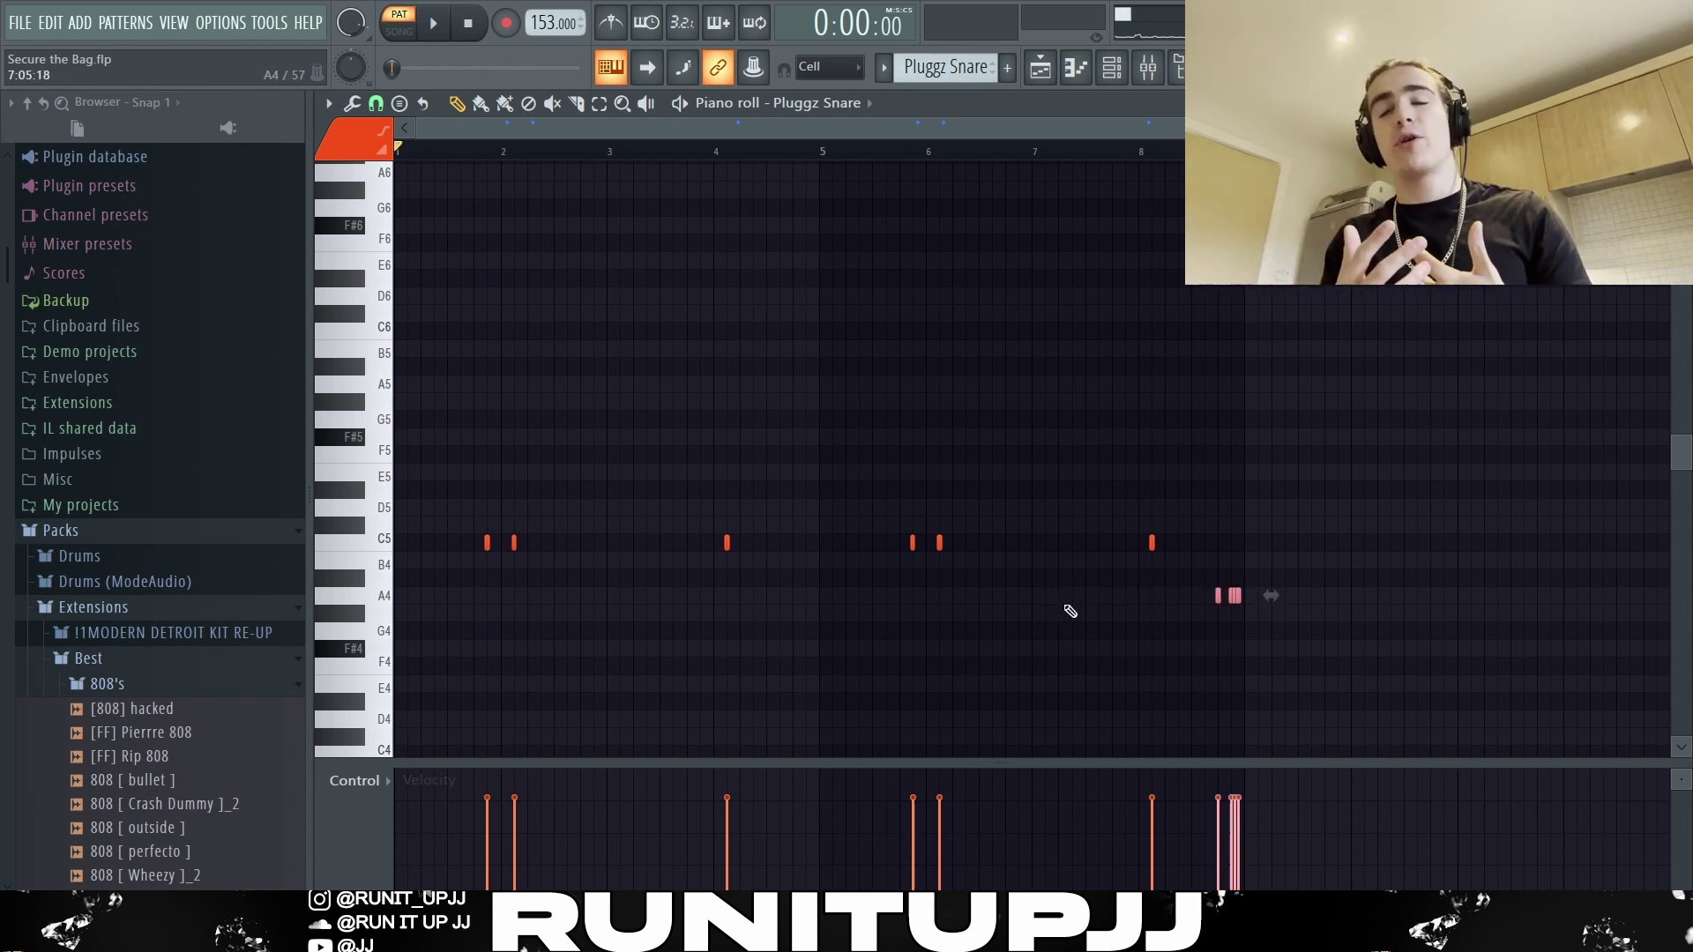
{"action": "key", "text": "ctrl+d"}
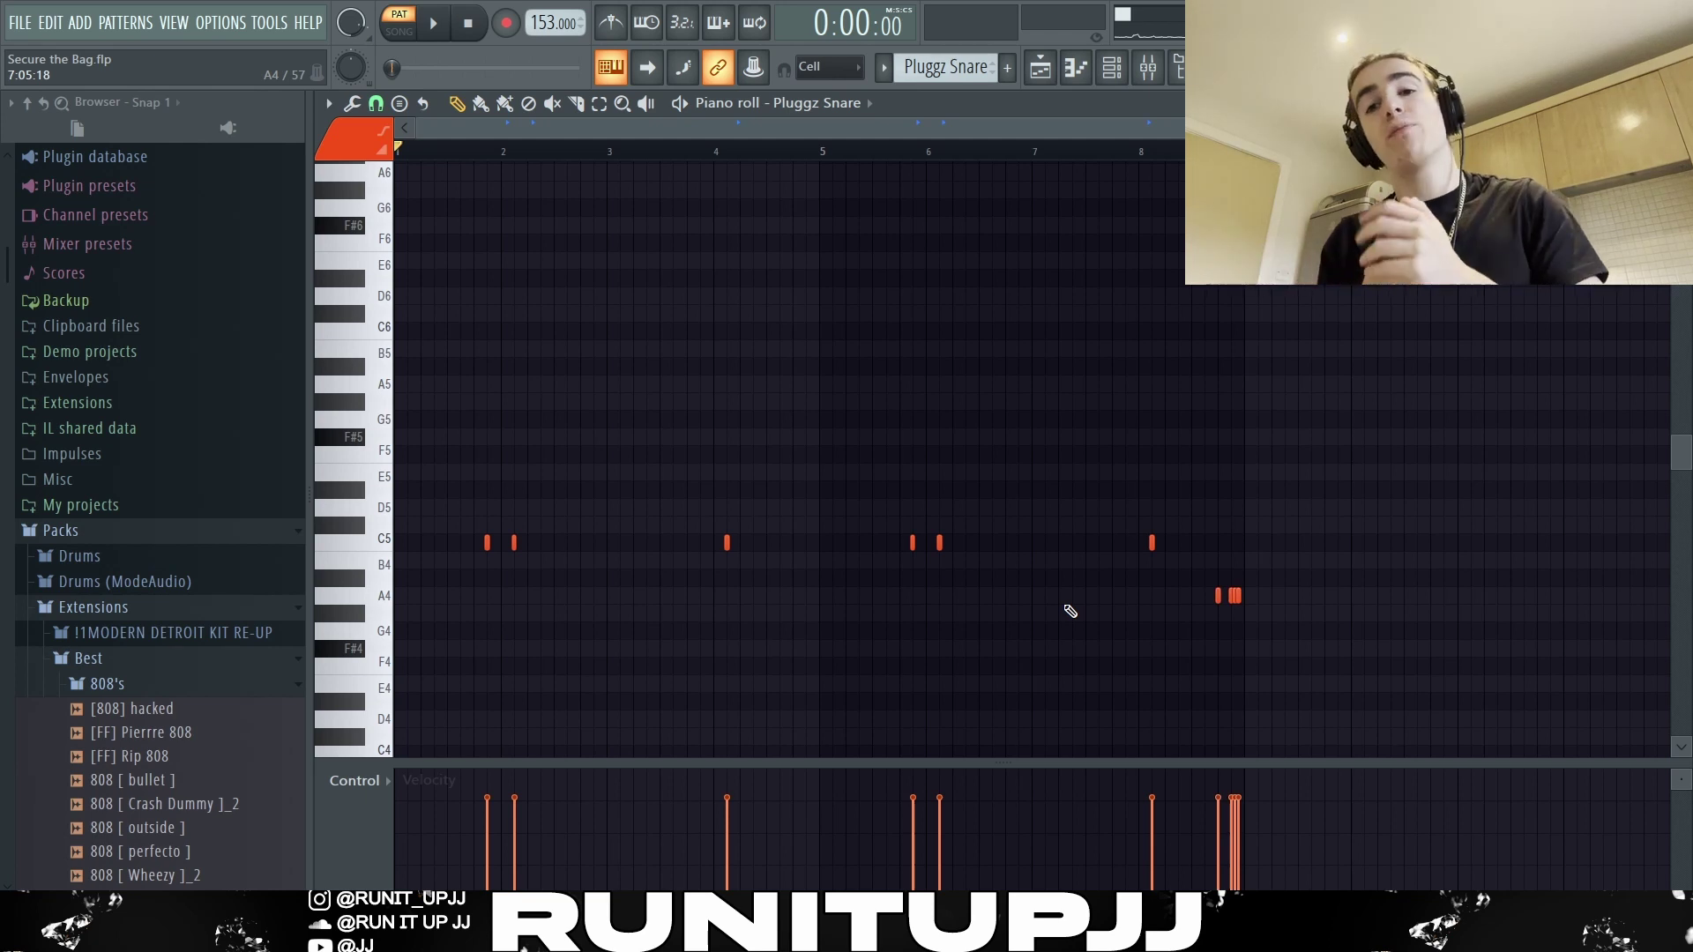
{"action": "key", "text": "space"}
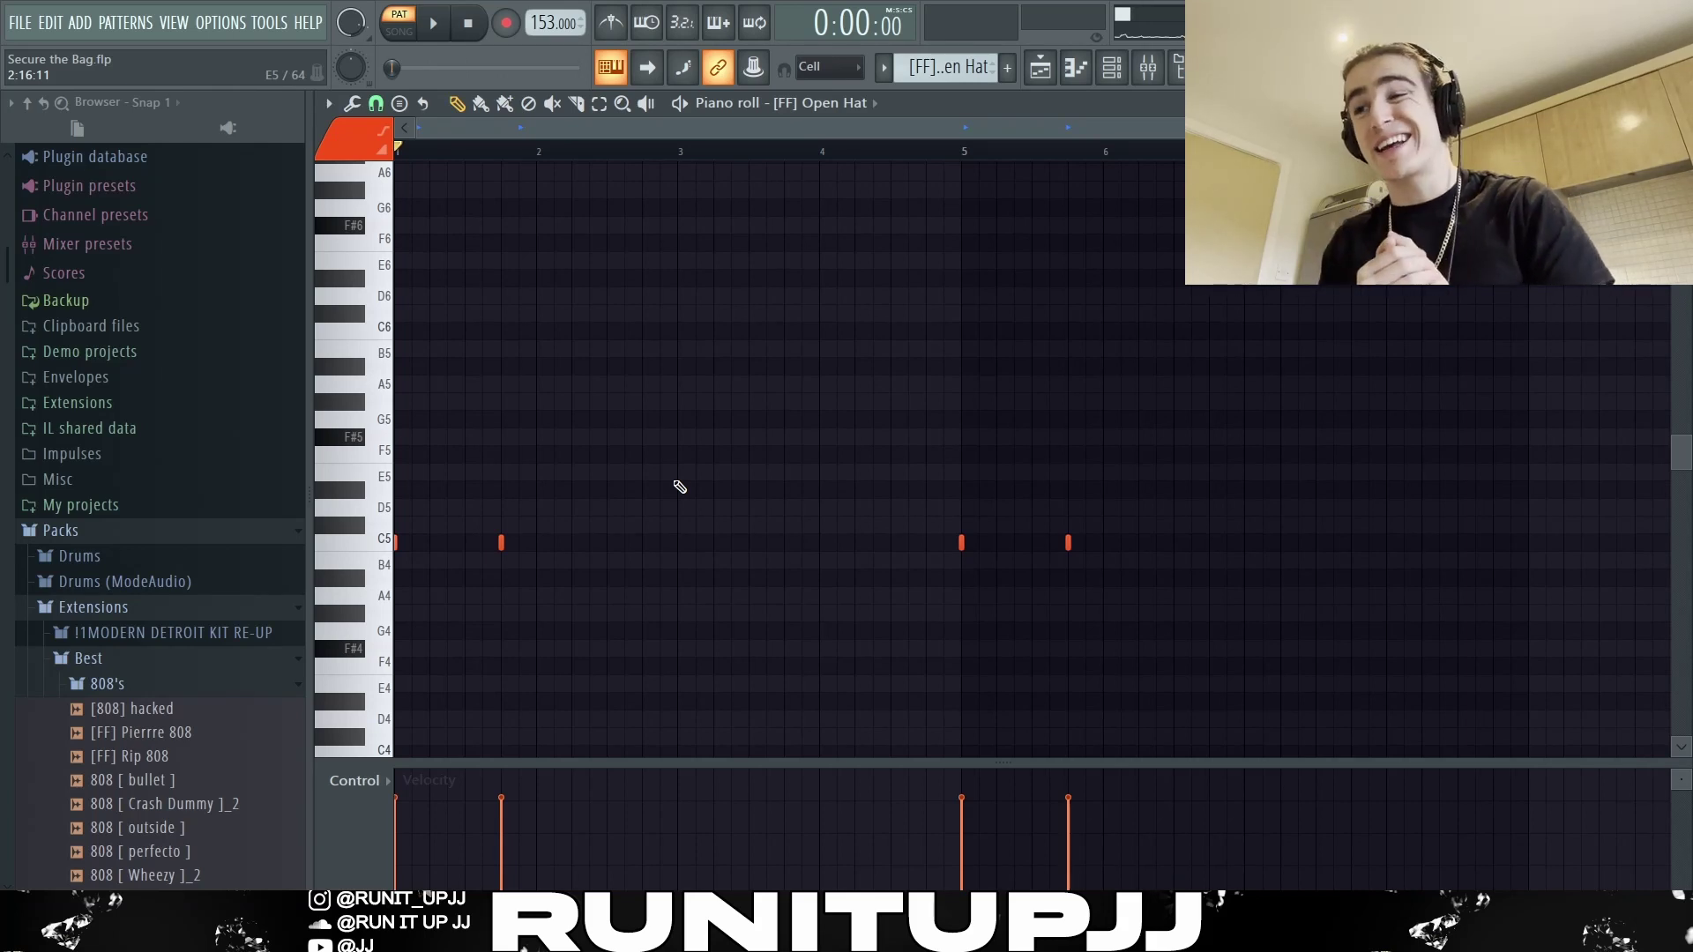
Step: Select the first two Open Hat notes, play and stop the pattern, then return to the Playlist
{"action": "left_click_drag", "start_coordinate": [759, 603], "coordinate": [397, 465]}
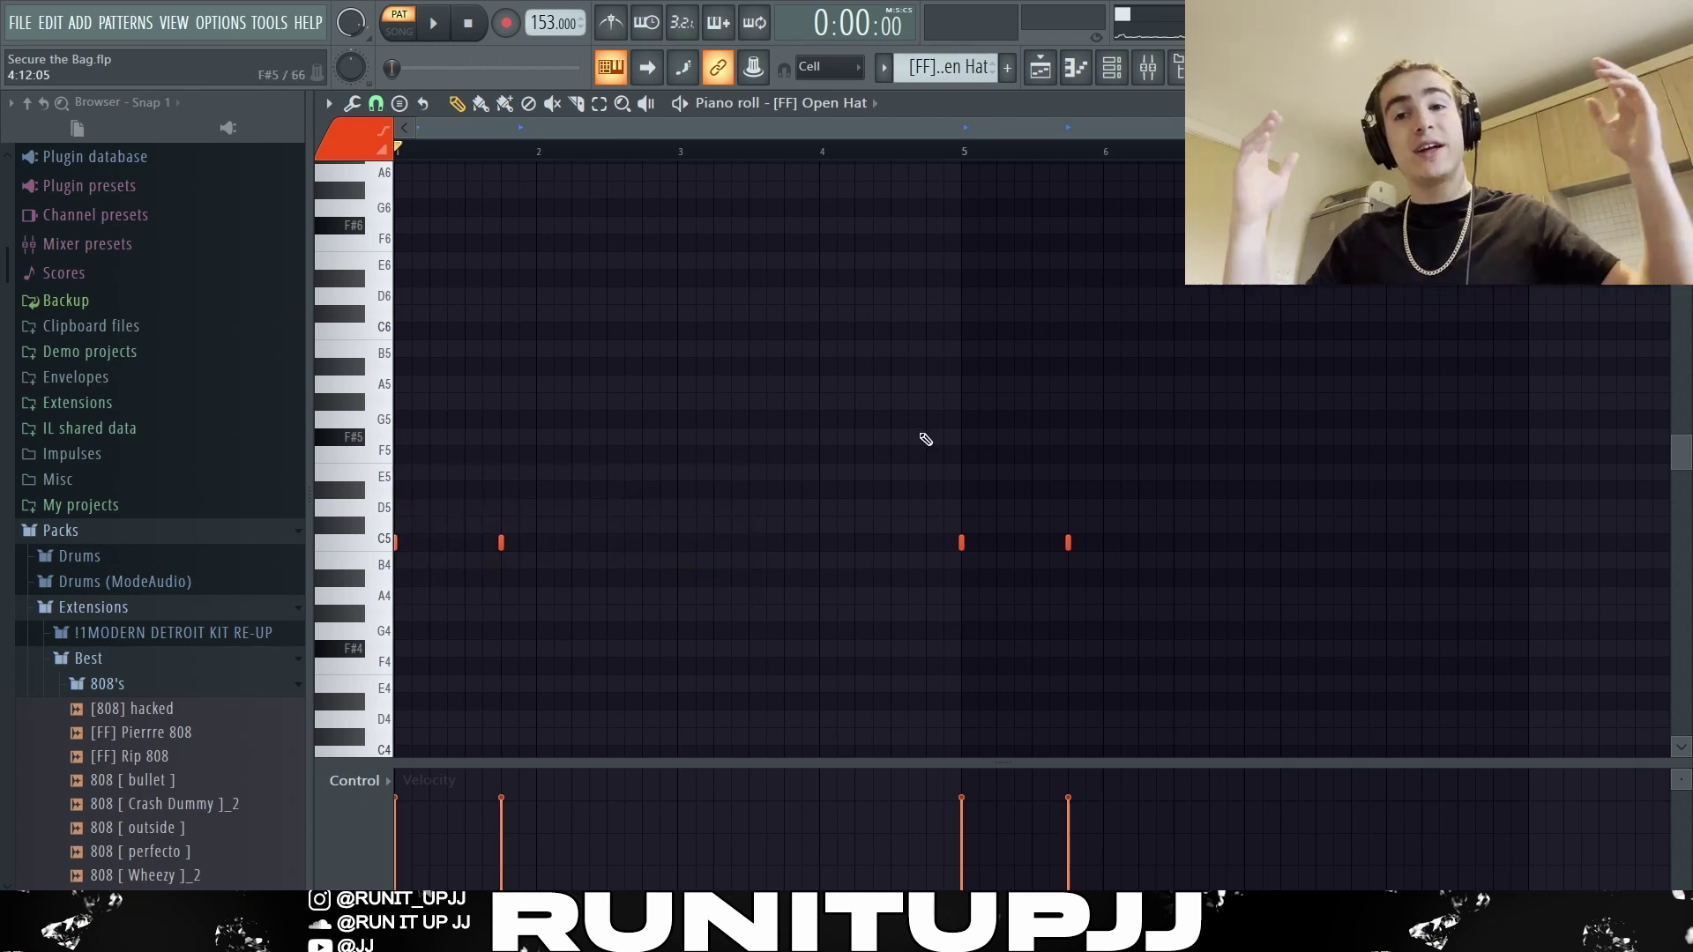
{"action": "key", "text": "space"}
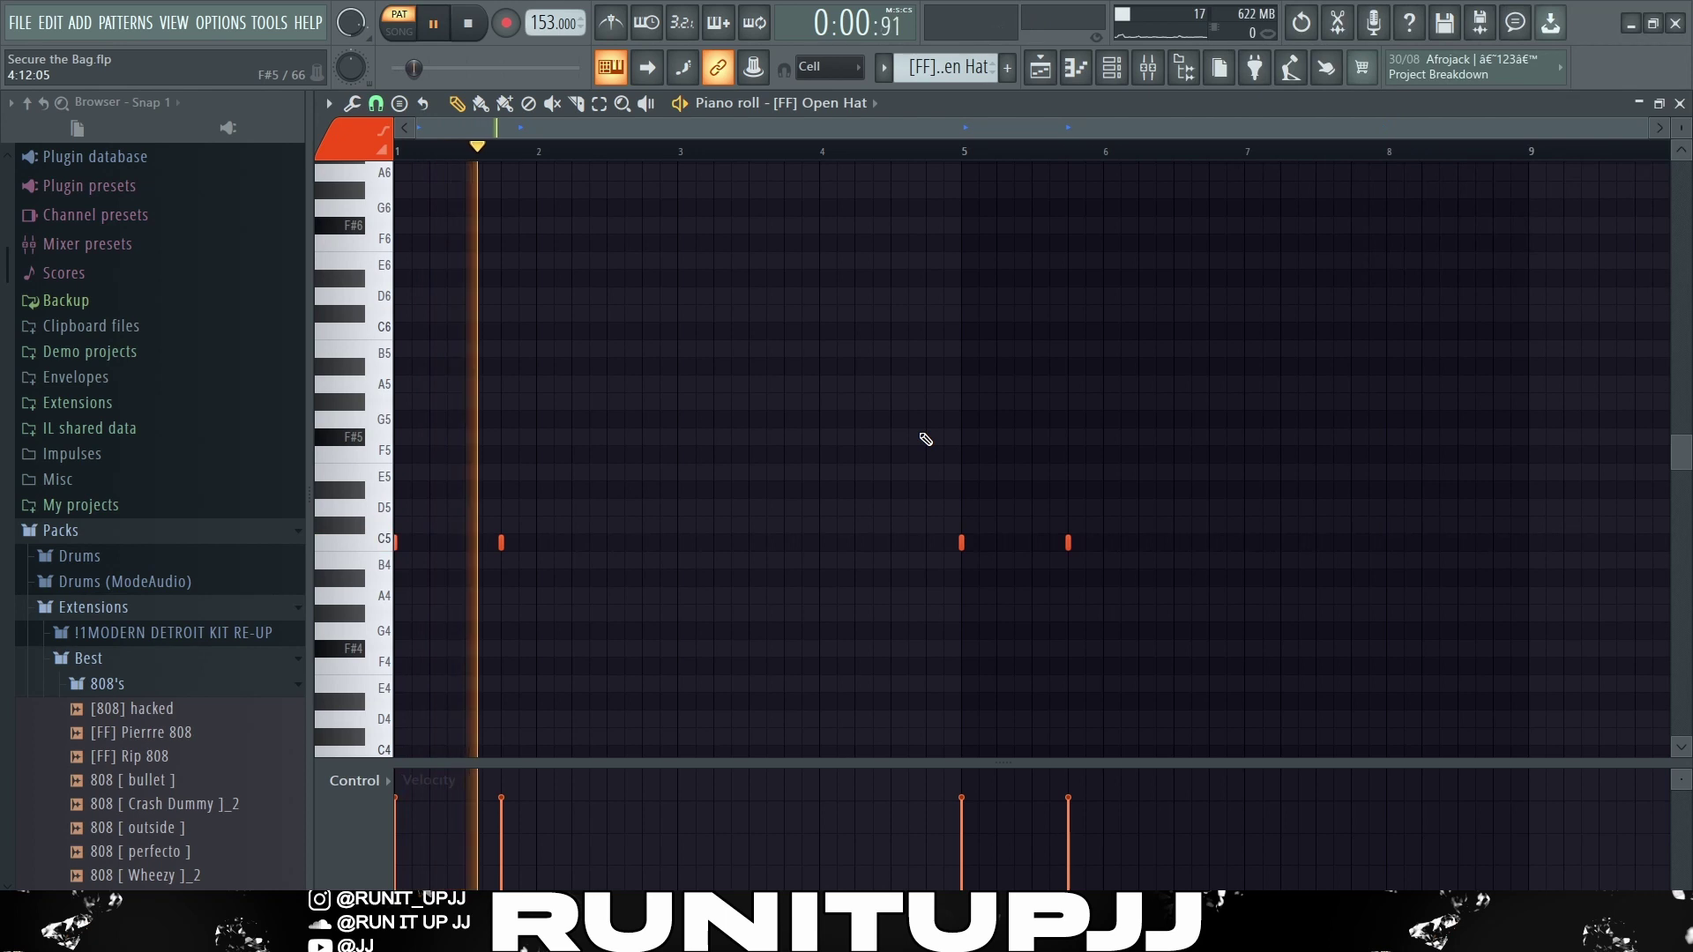
{"action": "key", "text": "space"}
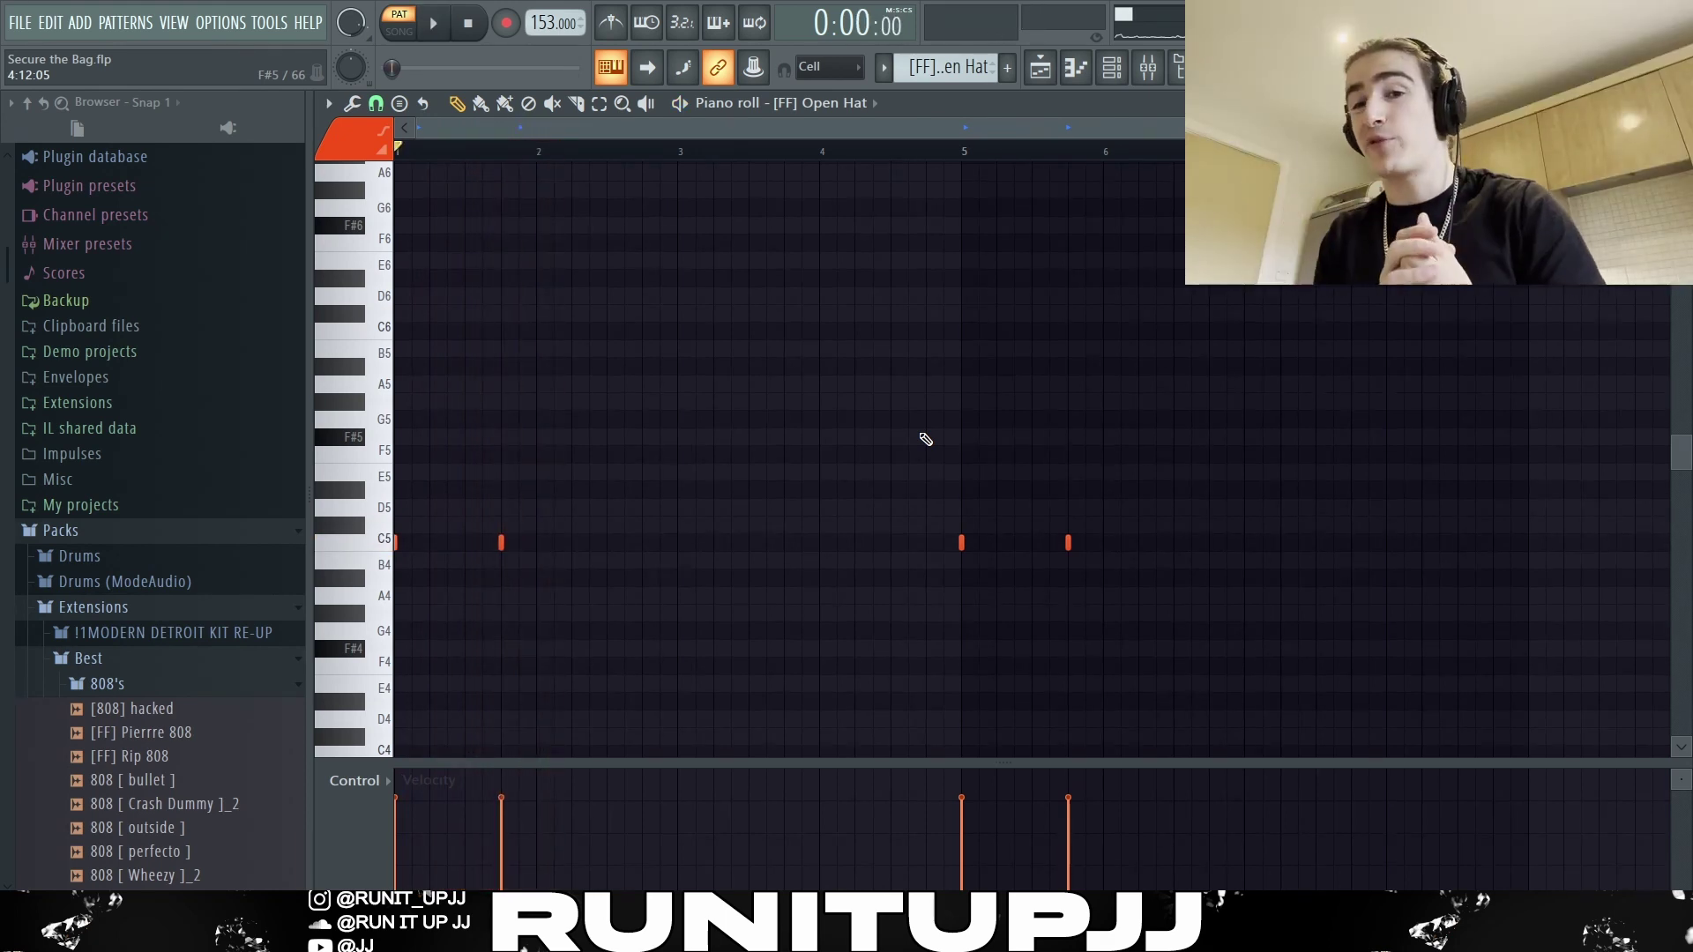
{"action": "key", "text": "F5"}
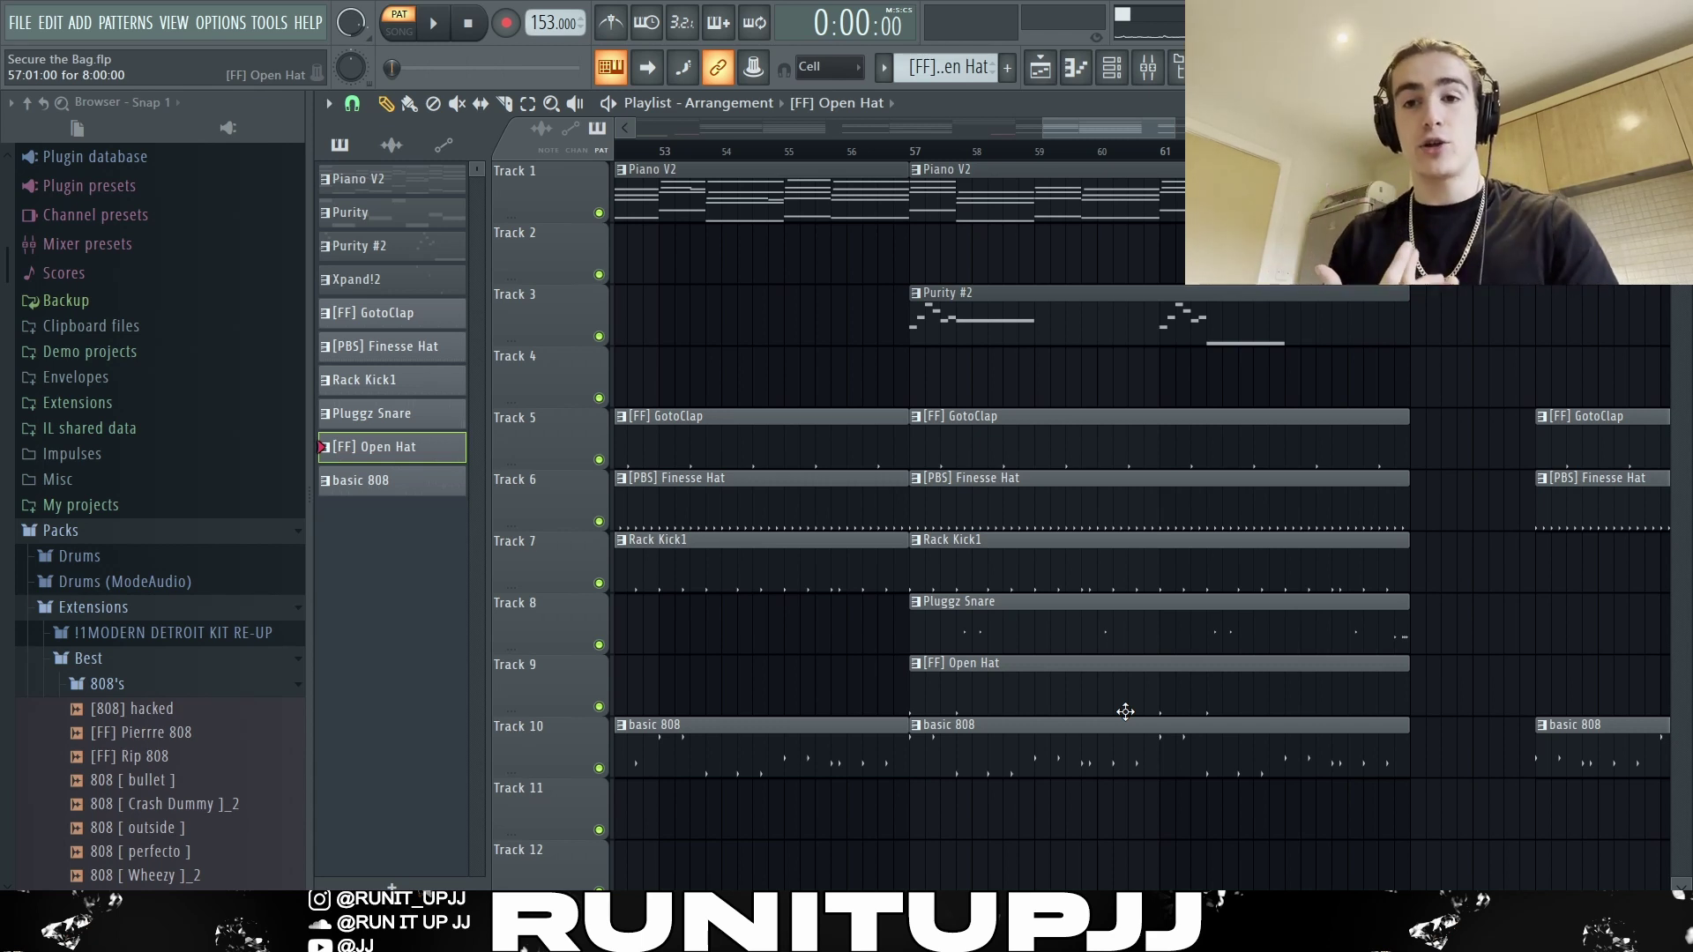
Step: Open the basic 808 clip on Track 10 in the piano roll
{"action": "double_click", "coordinate": [1232, 748]}
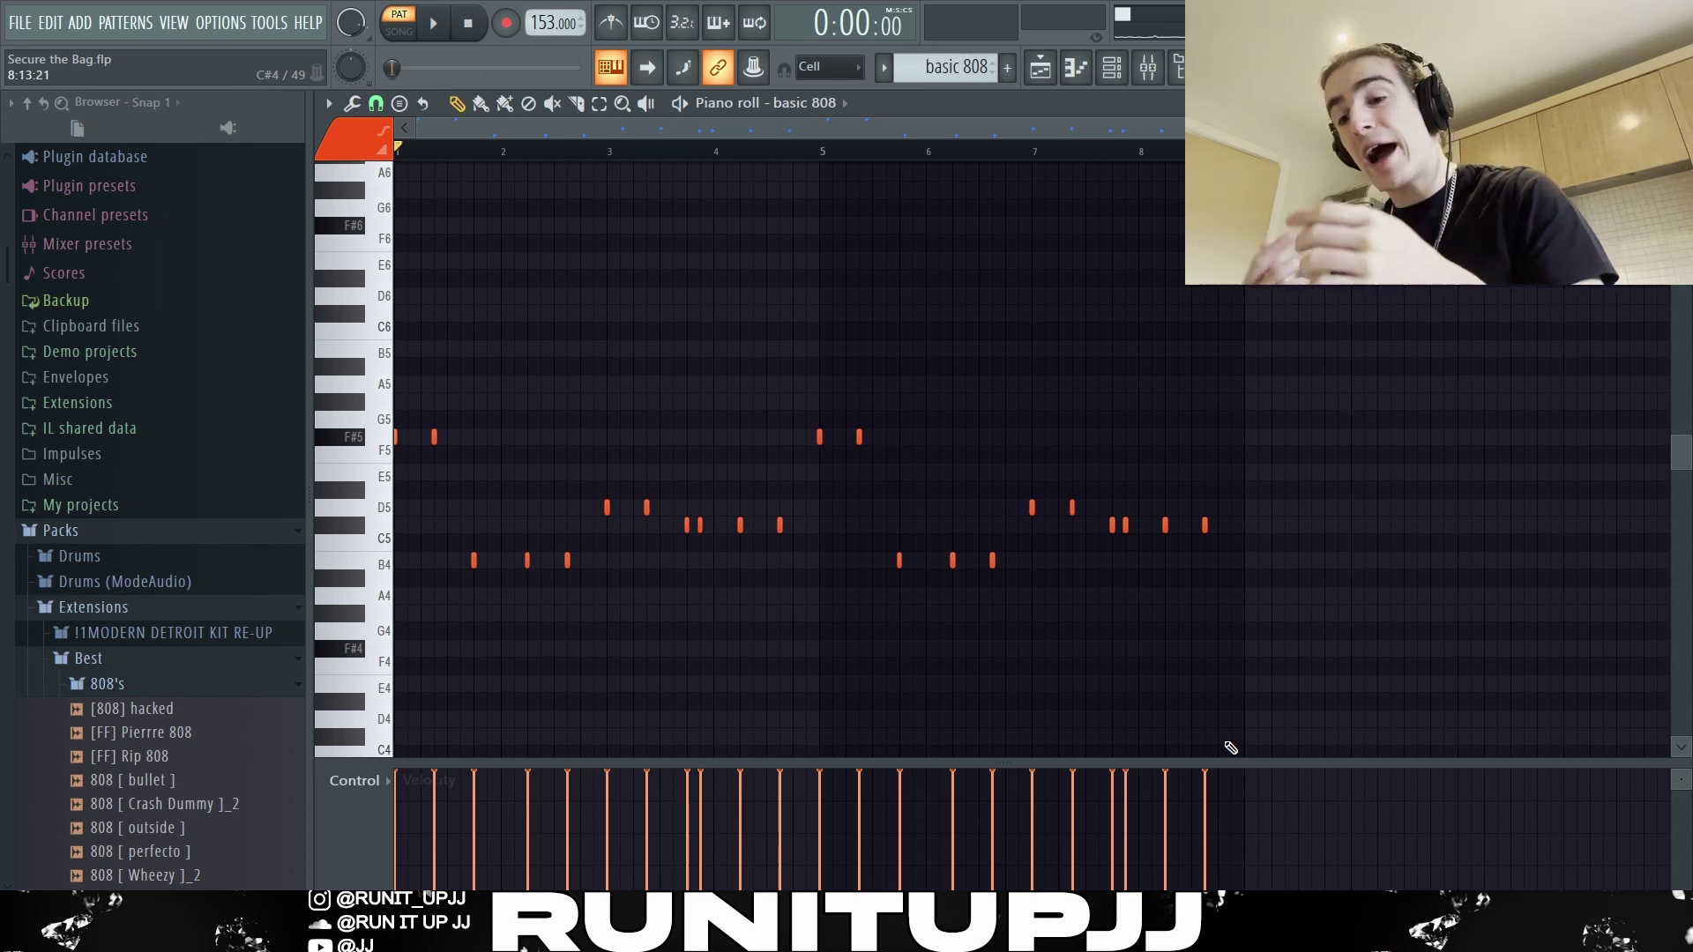
Step: Select and deselect the 808 notes, play and stop the pattern, then play the full arrangement
{"action": "key", "text": "ctrl+a"}
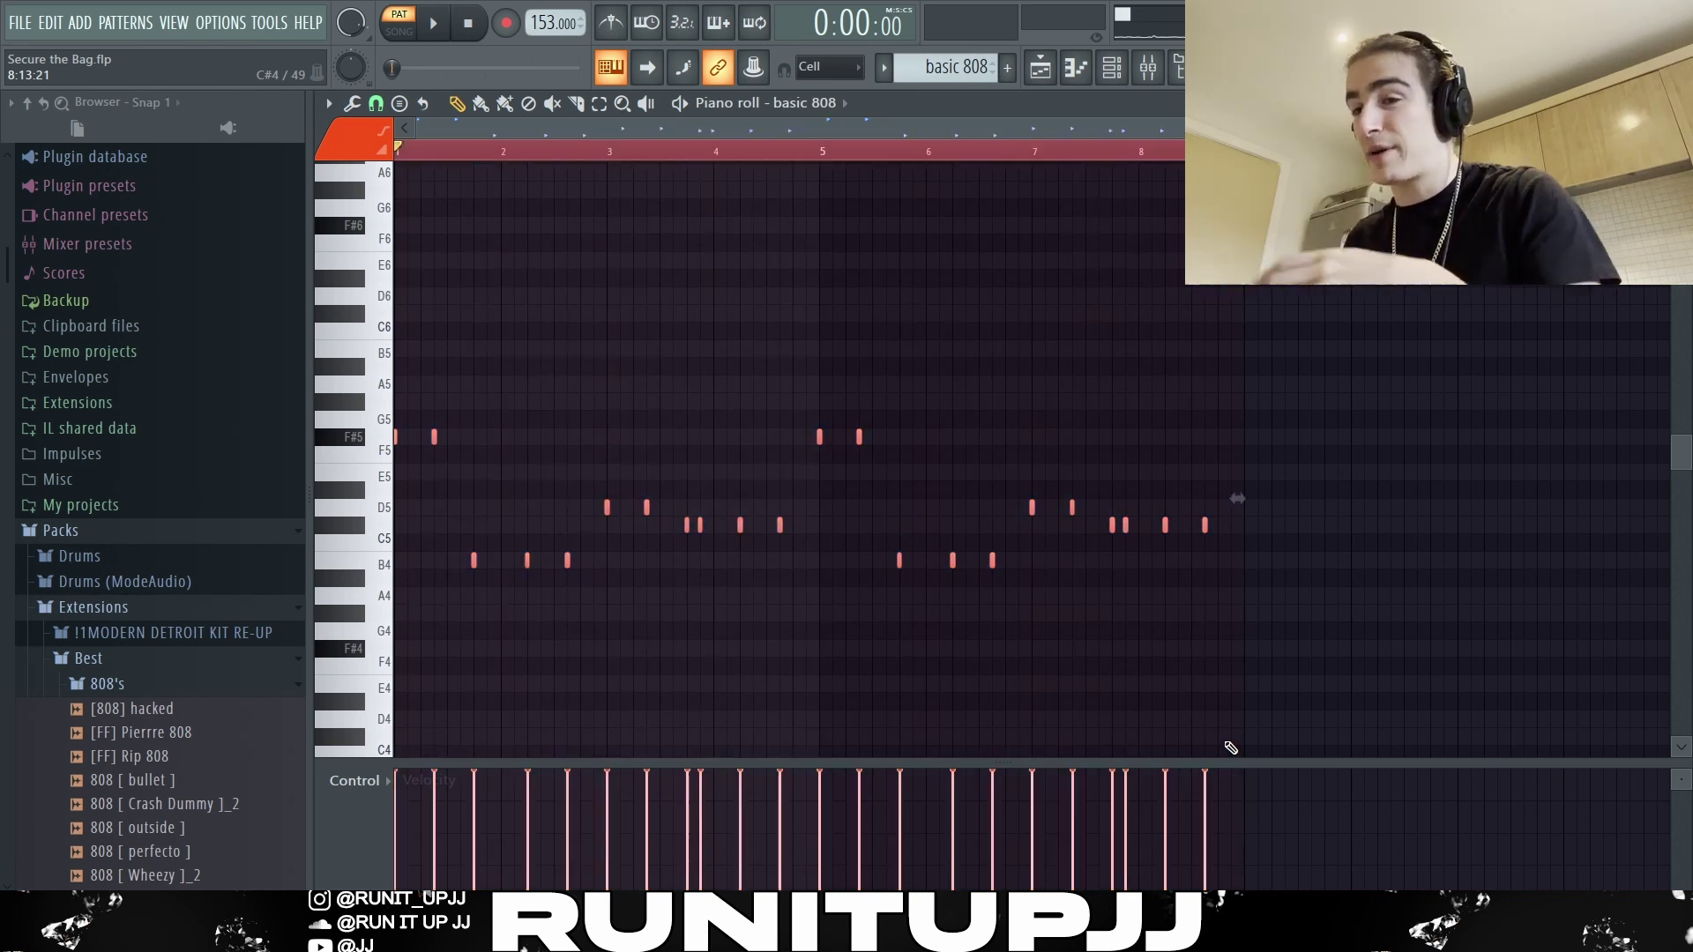
{"action": "left_click", "coordinate": [1175, 631]}
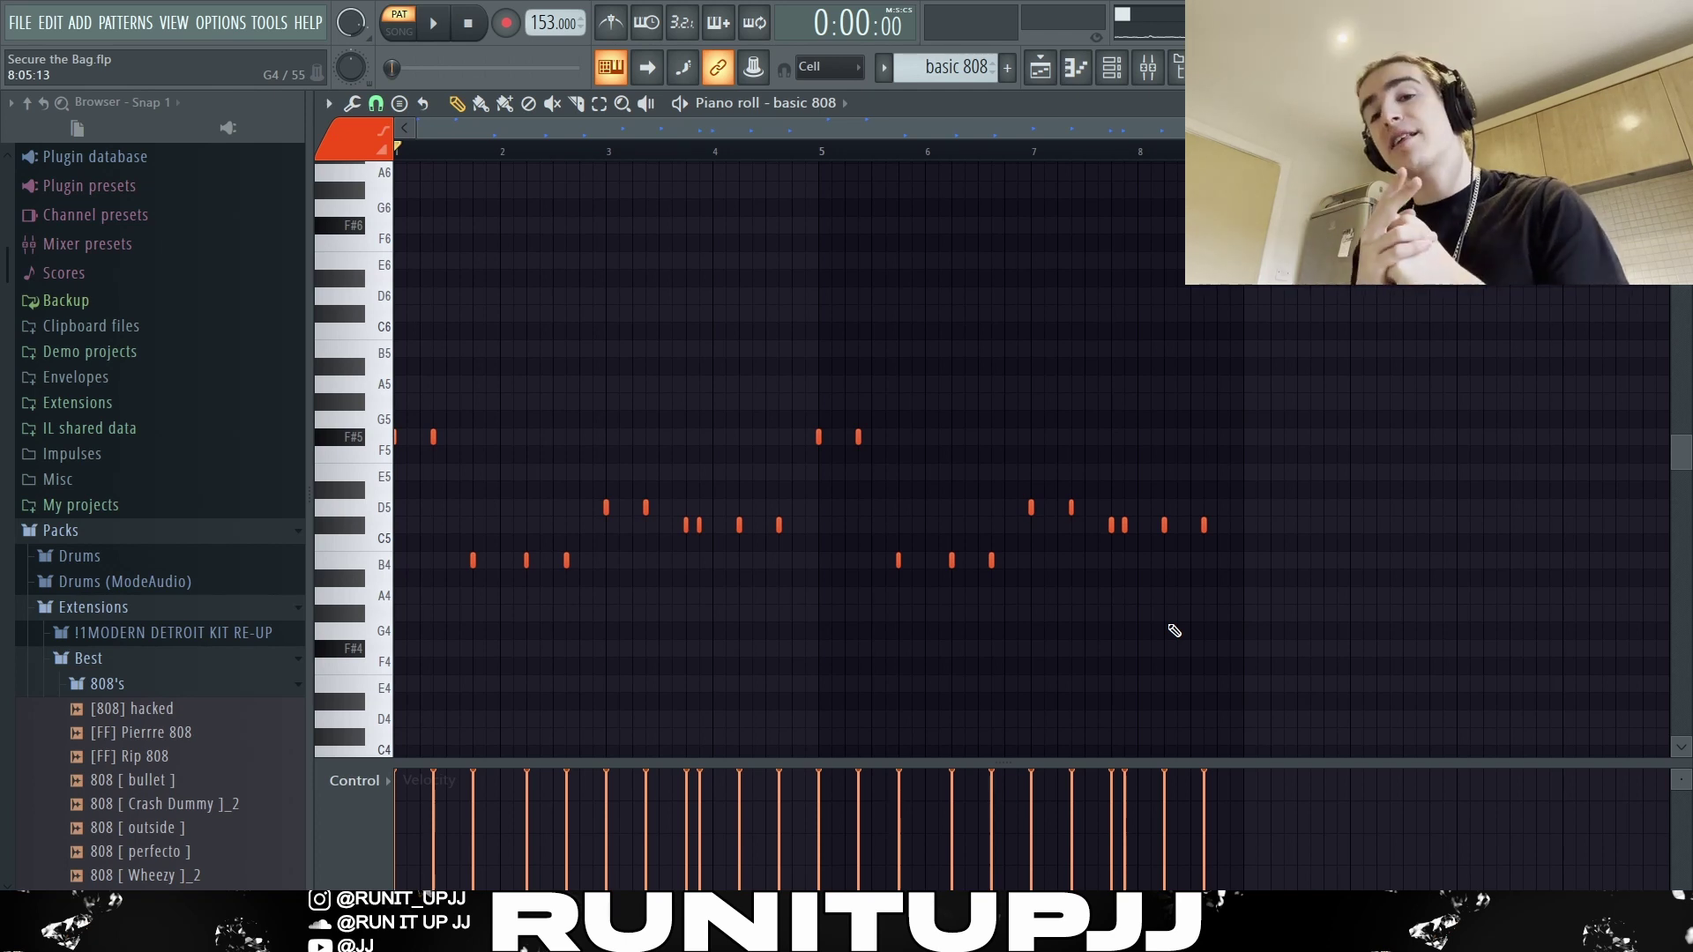
{"action": "key", "text": "space"}
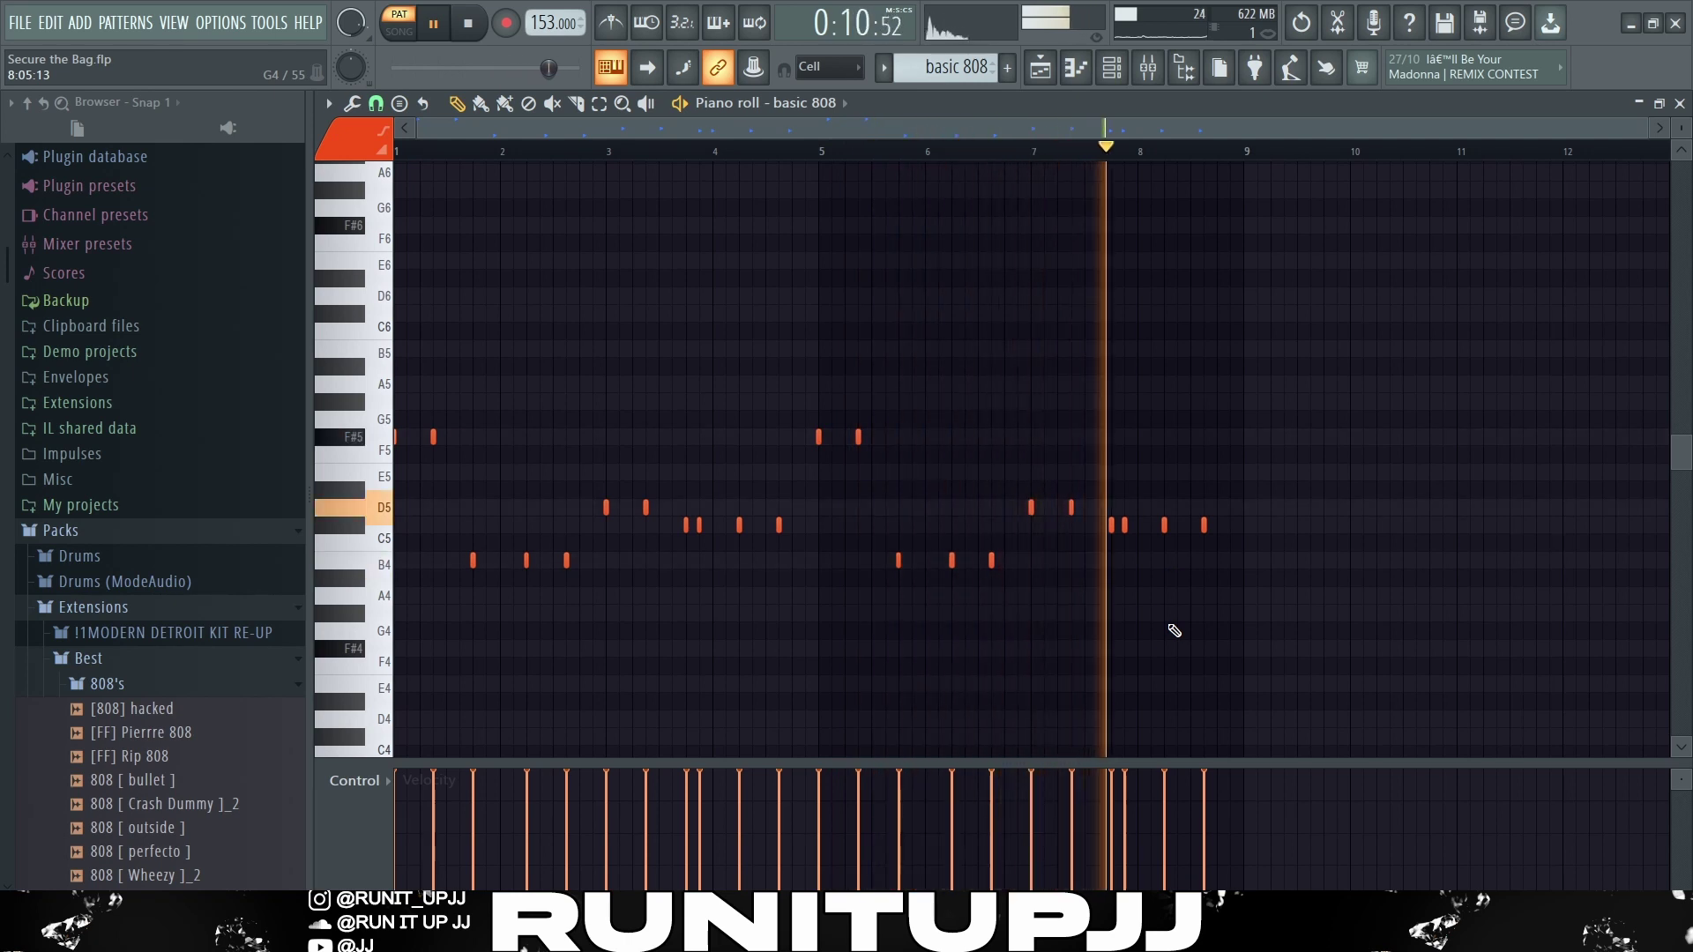
{"action": "key", "text": "space"}
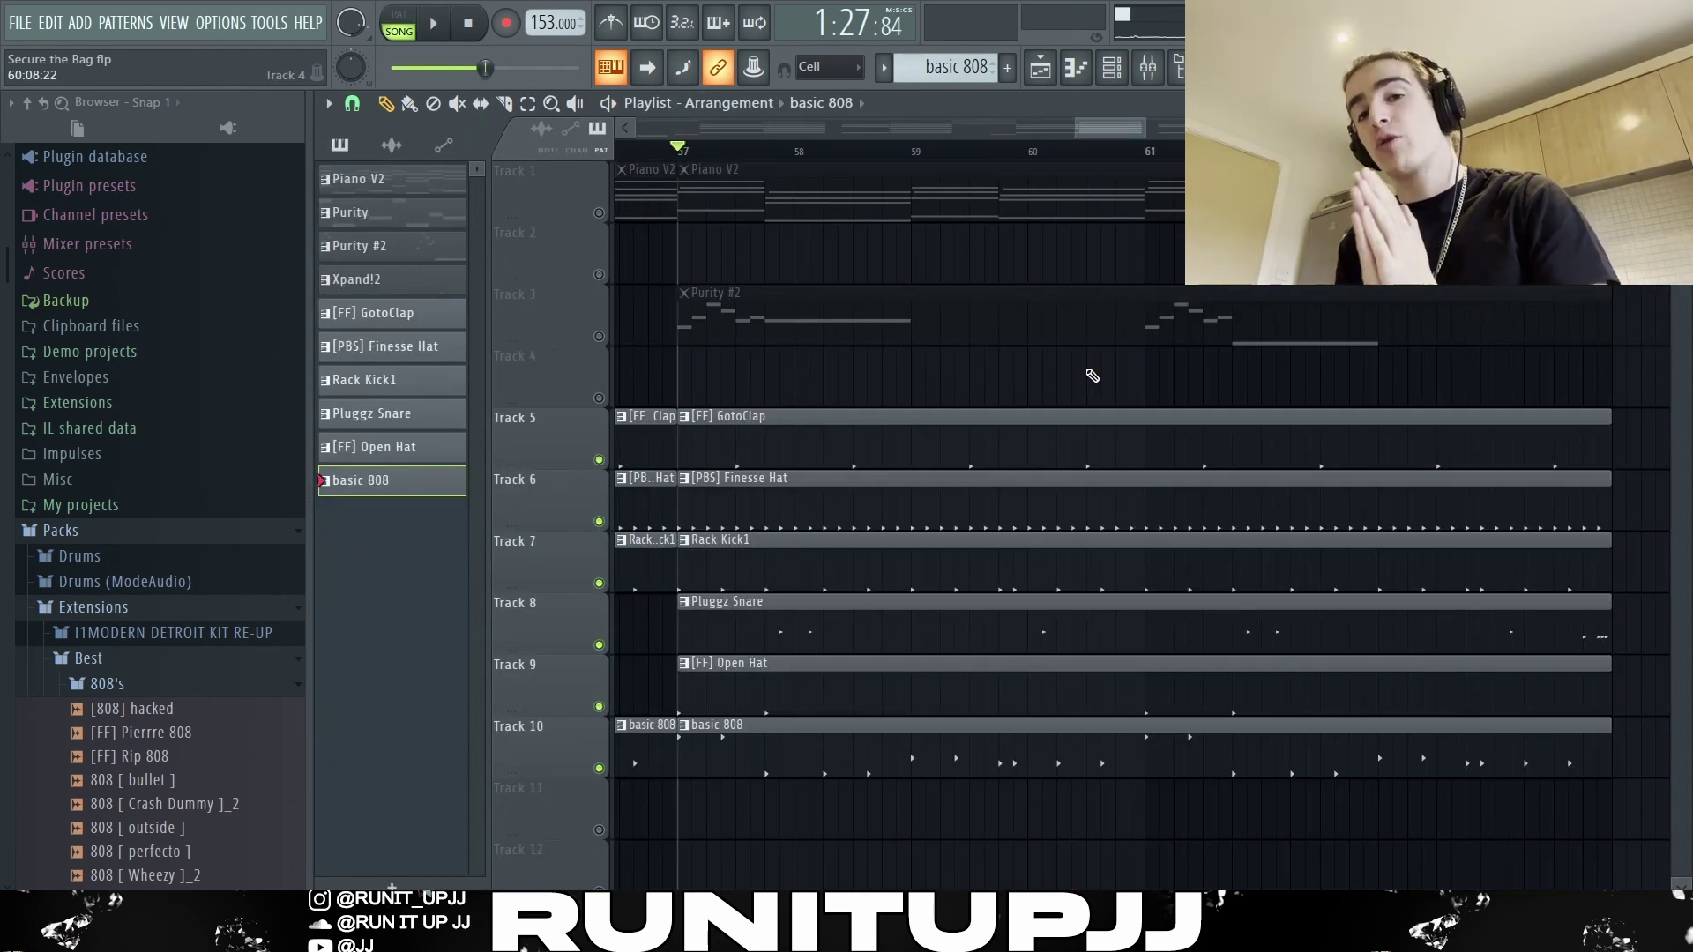
{"action": "key", "text": "space"}
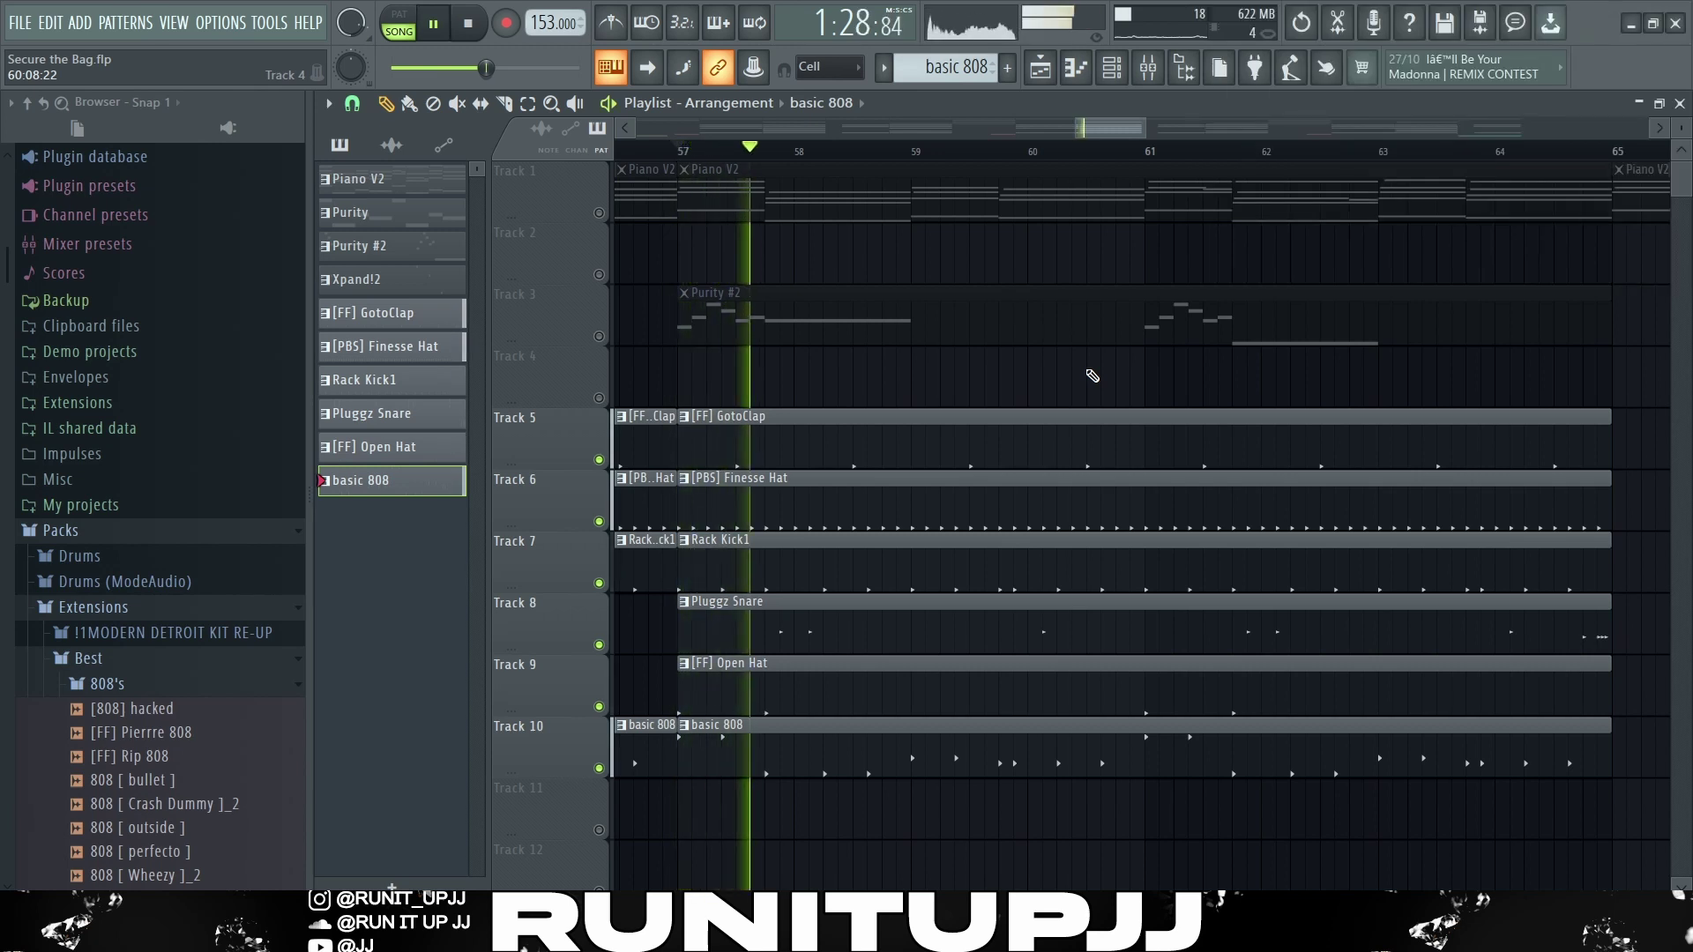